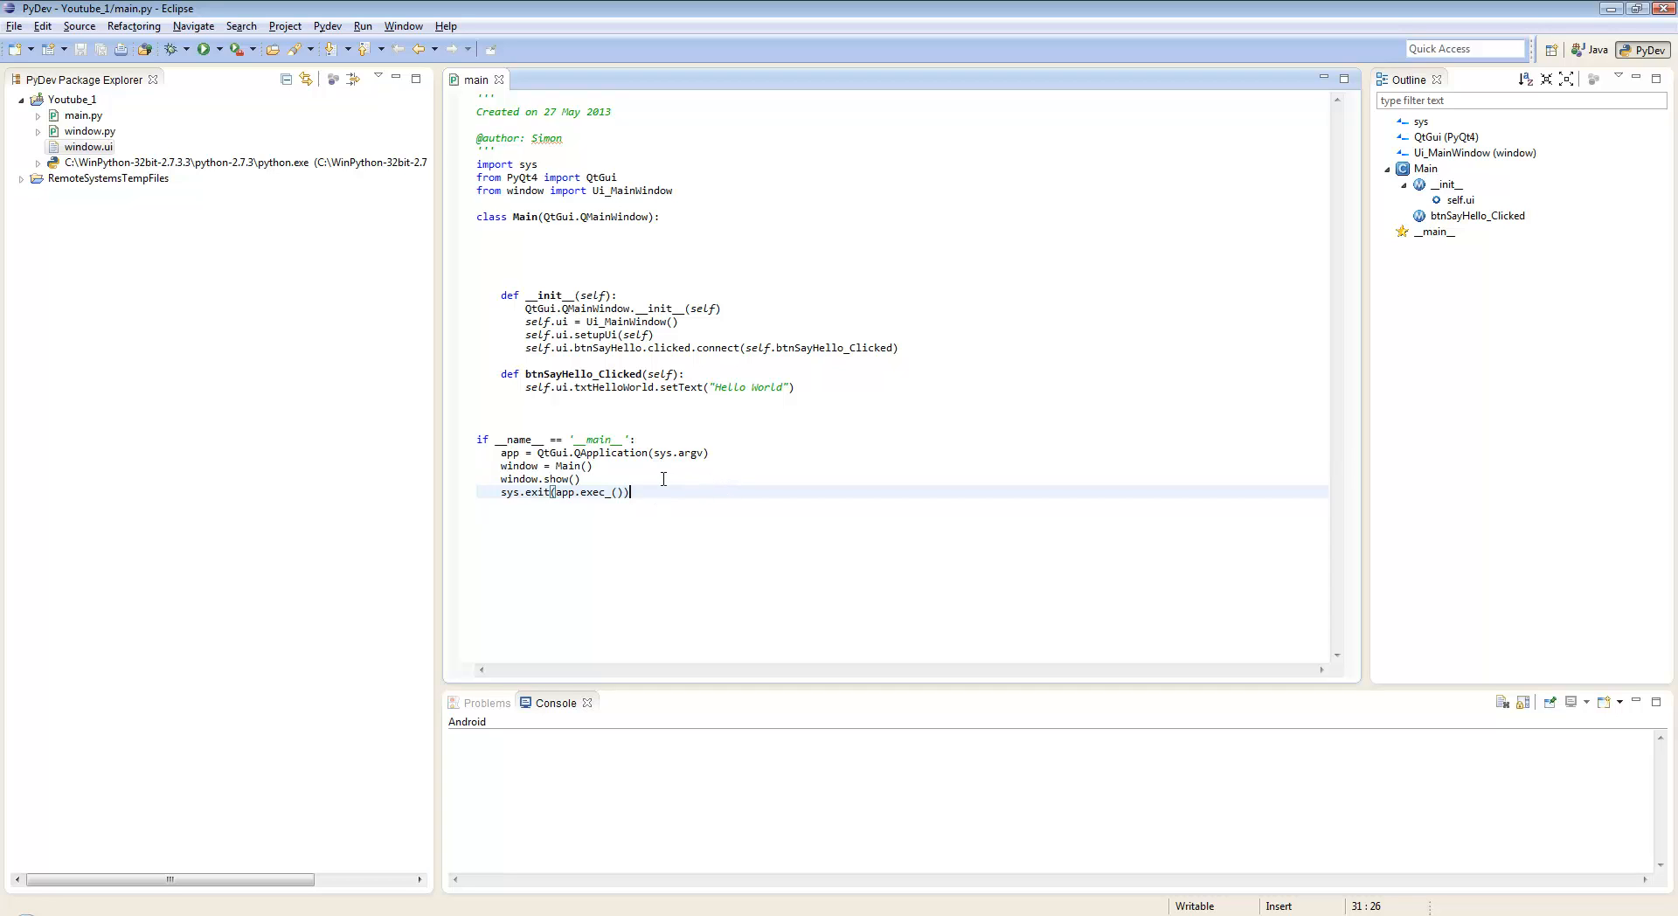
pyautogui.click(663, 479)
pyautogui.click(667, 467)
pyautogui.click(715, 452)
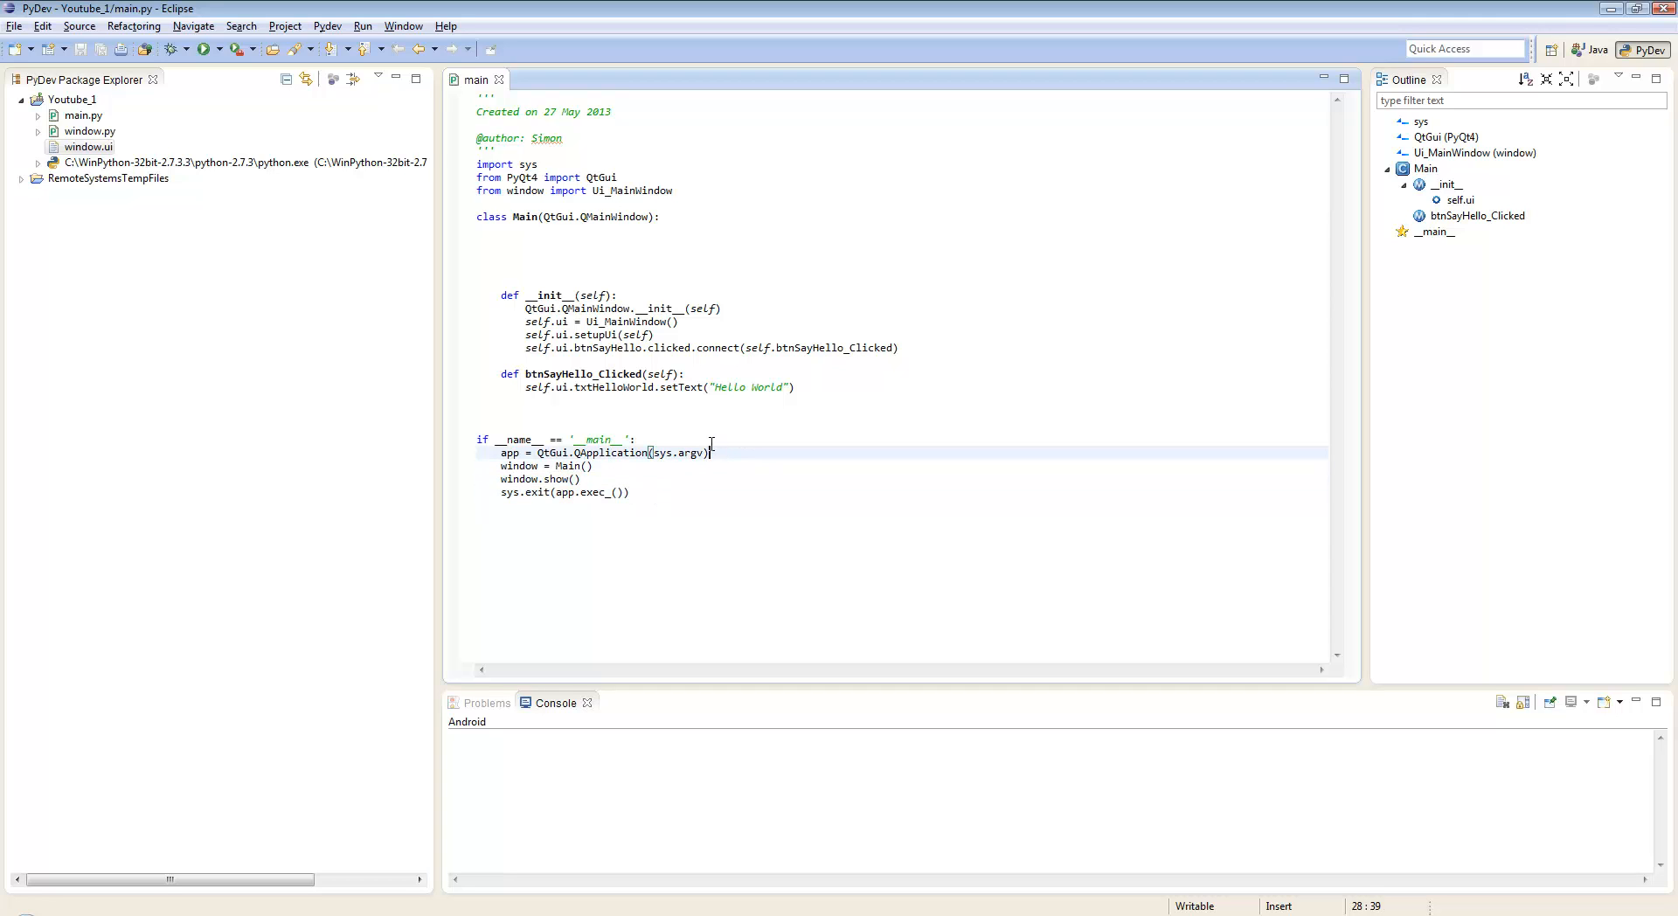
pyautogui.click(708, 441)
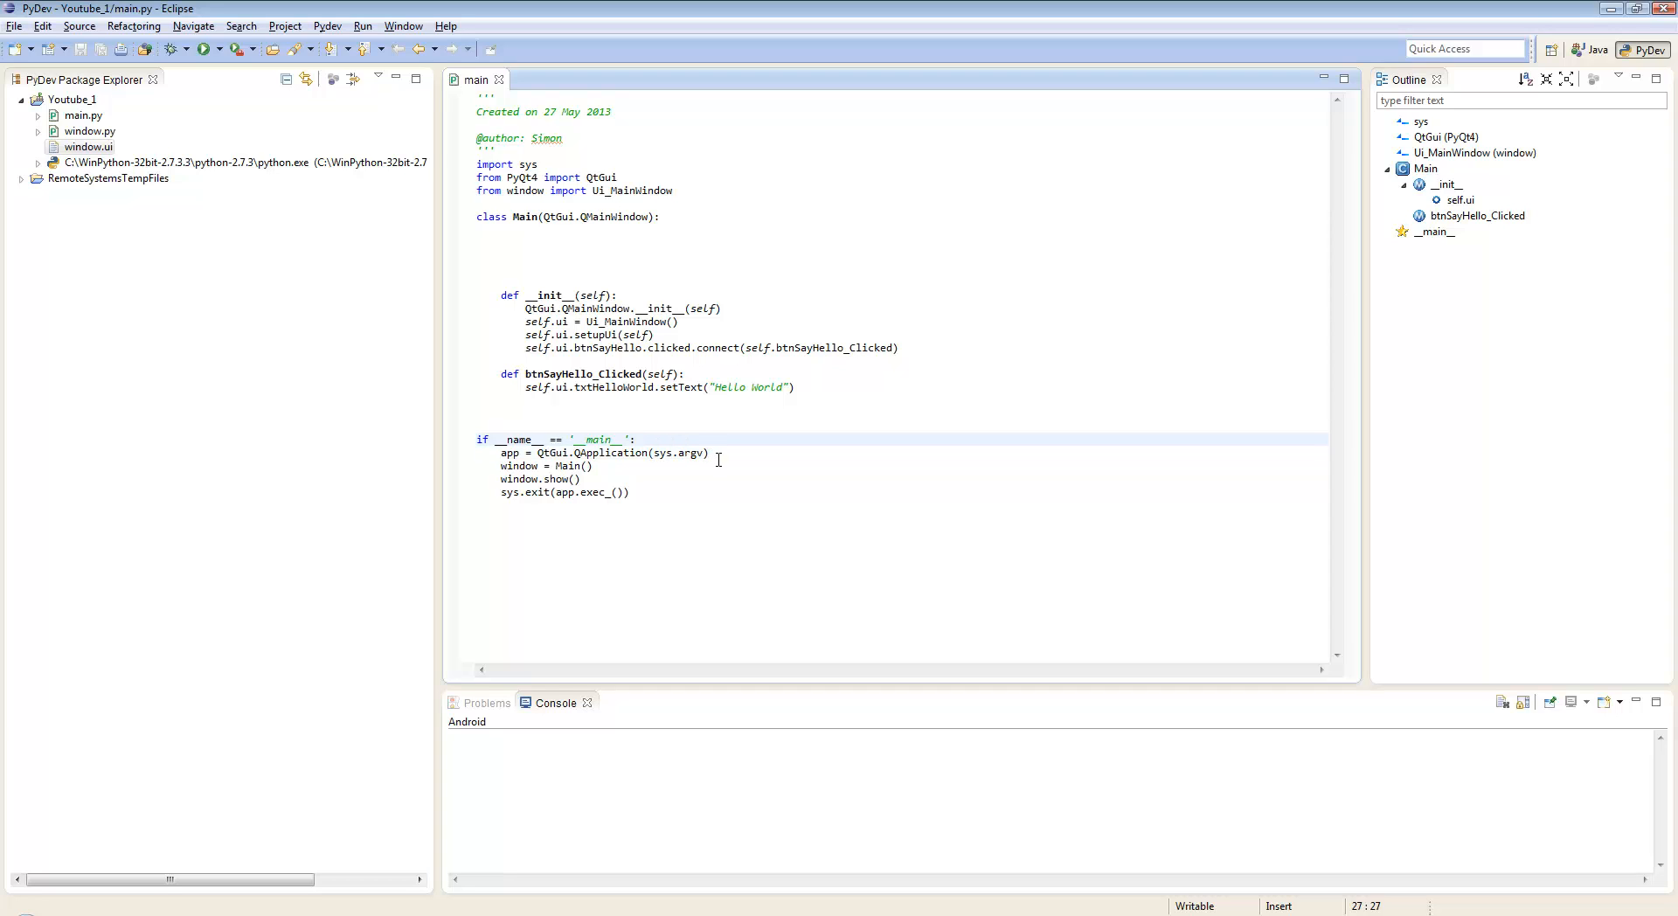
pyautogui.click(720, 471)
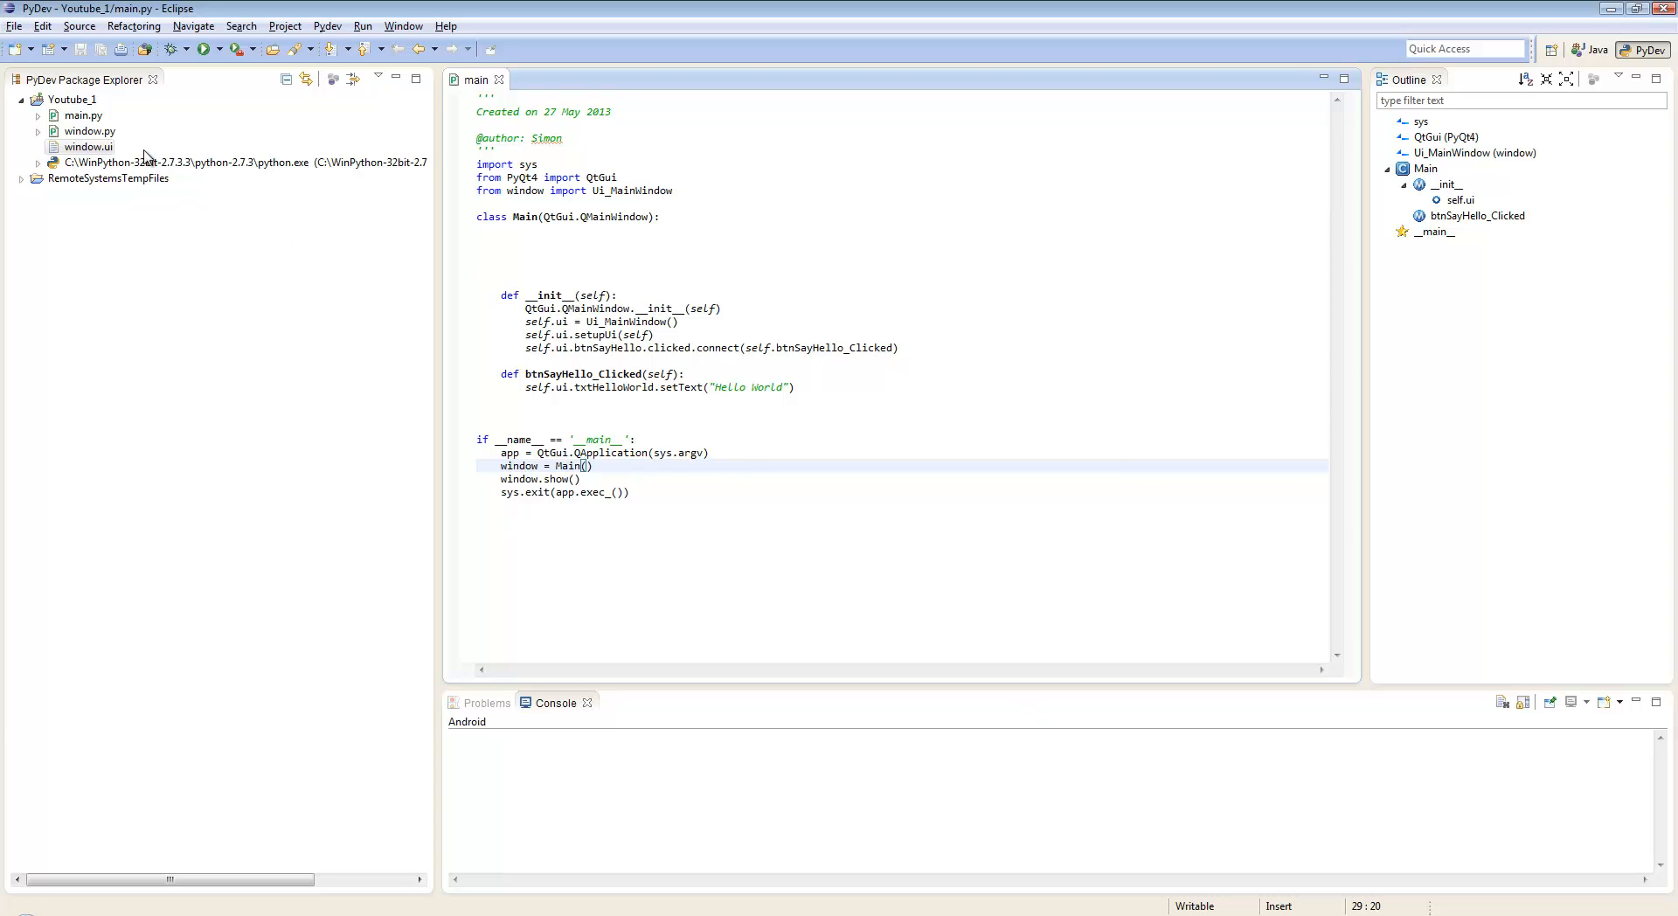
# Step: Open window.ui in Qt Designer, then widen the docks and enlarge the main window form to about 1020 x 600
pyautogui.click(86, 148)
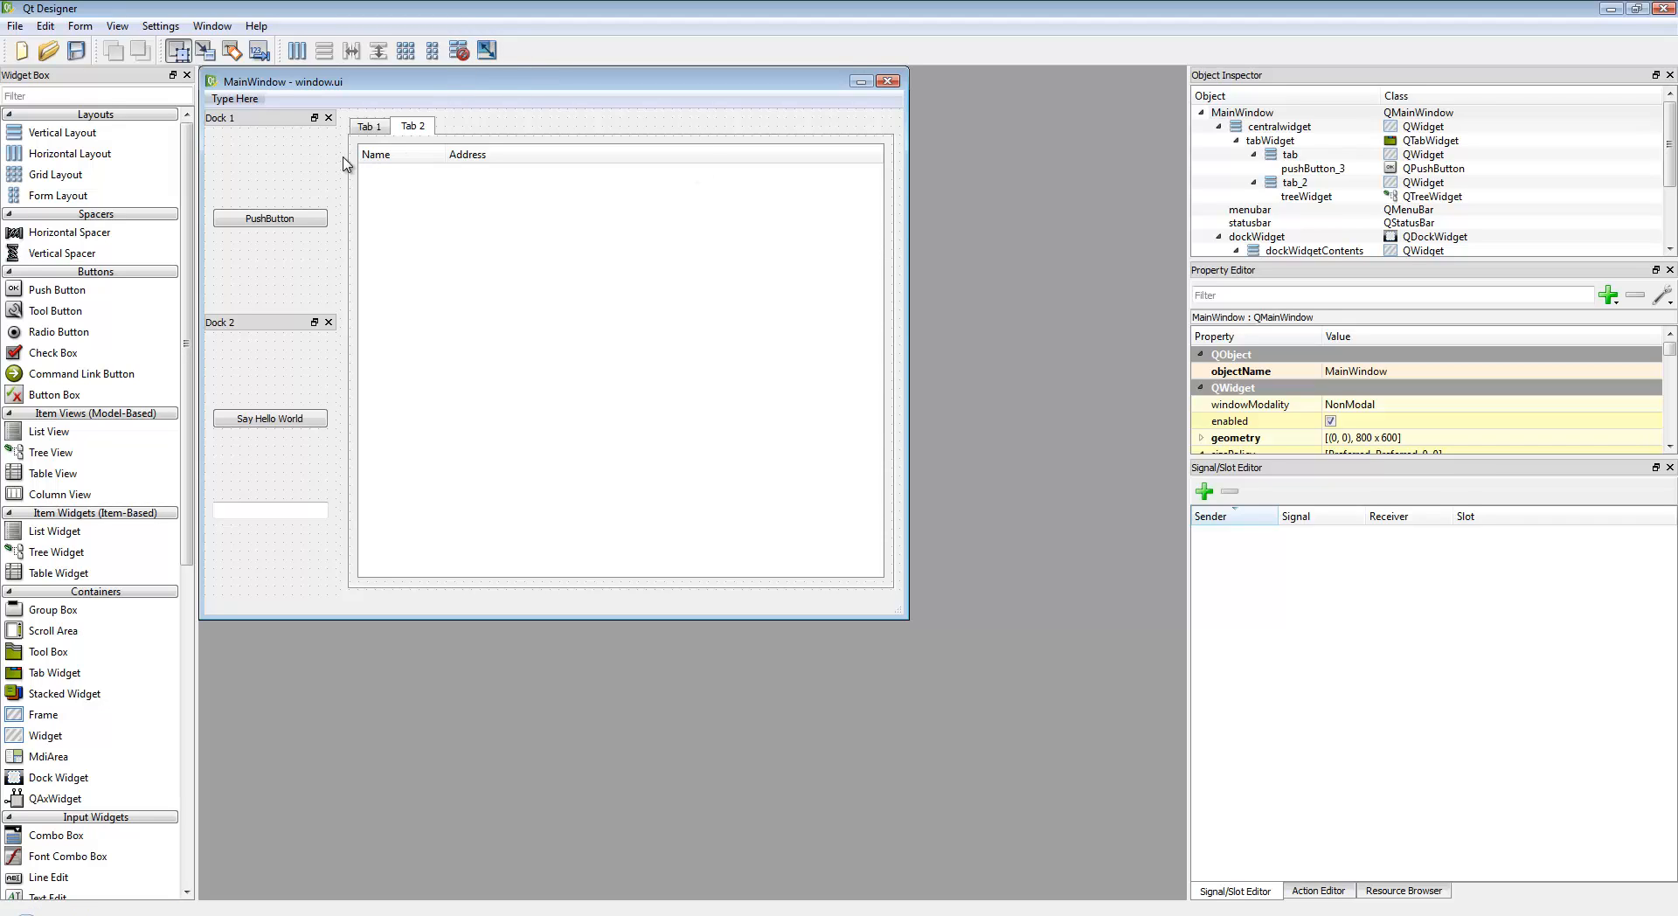
pyautogui.moveTo(339, 154); pyautogui.dragTo(581, 155)
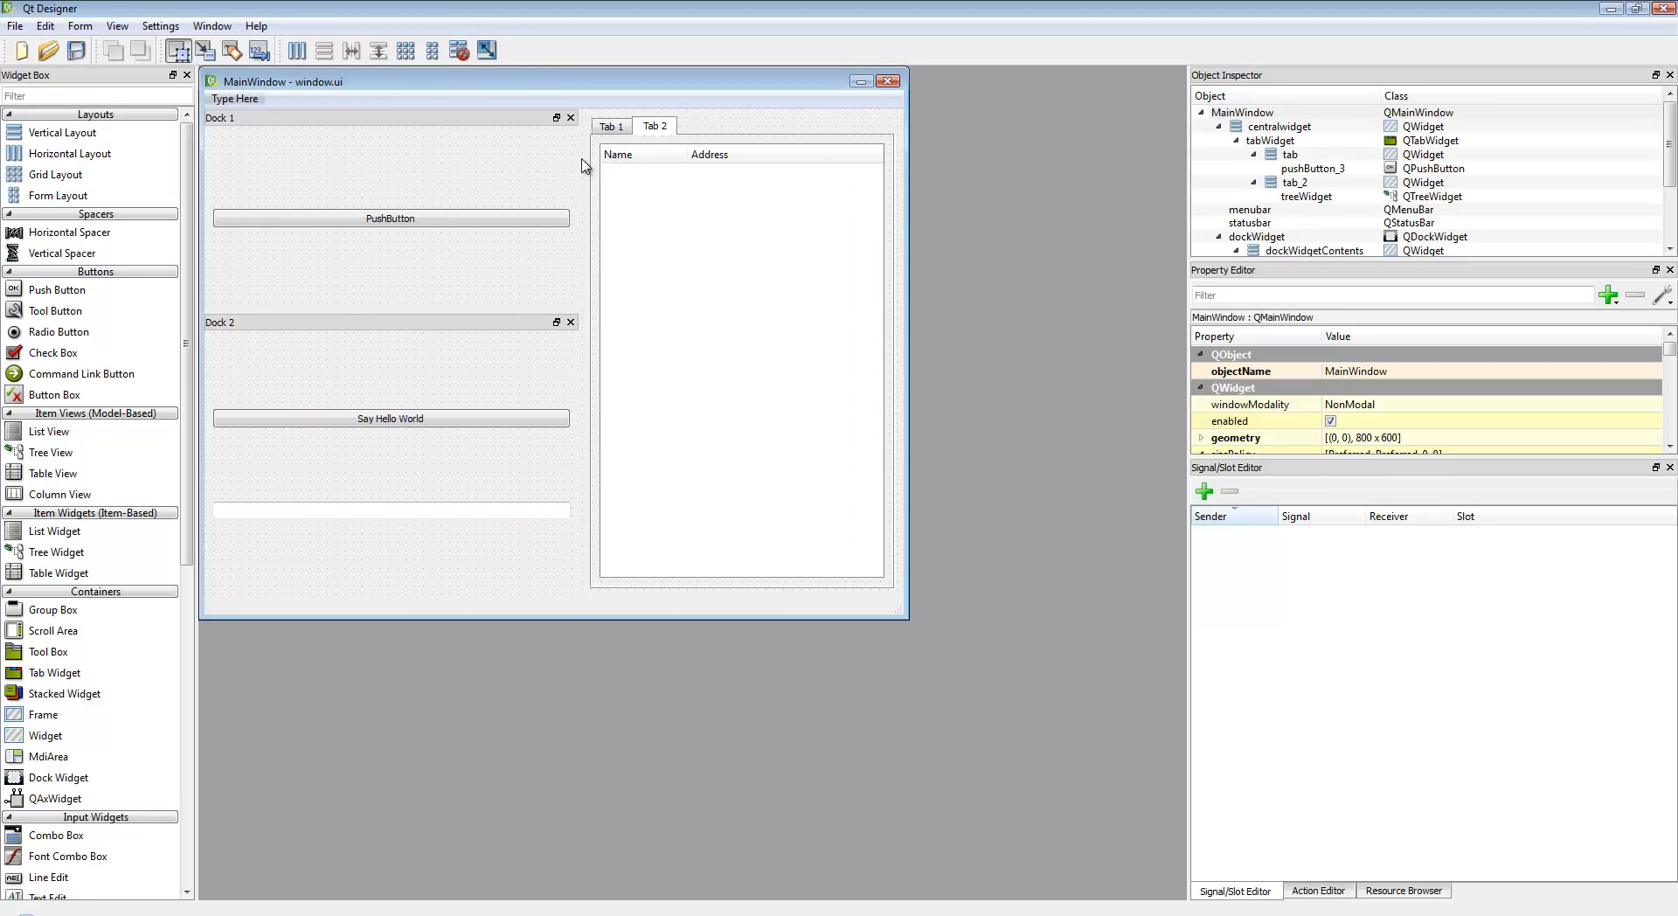
pyautogui.moveTo(906, 149); pyautogui.dragTo(1098, 175)
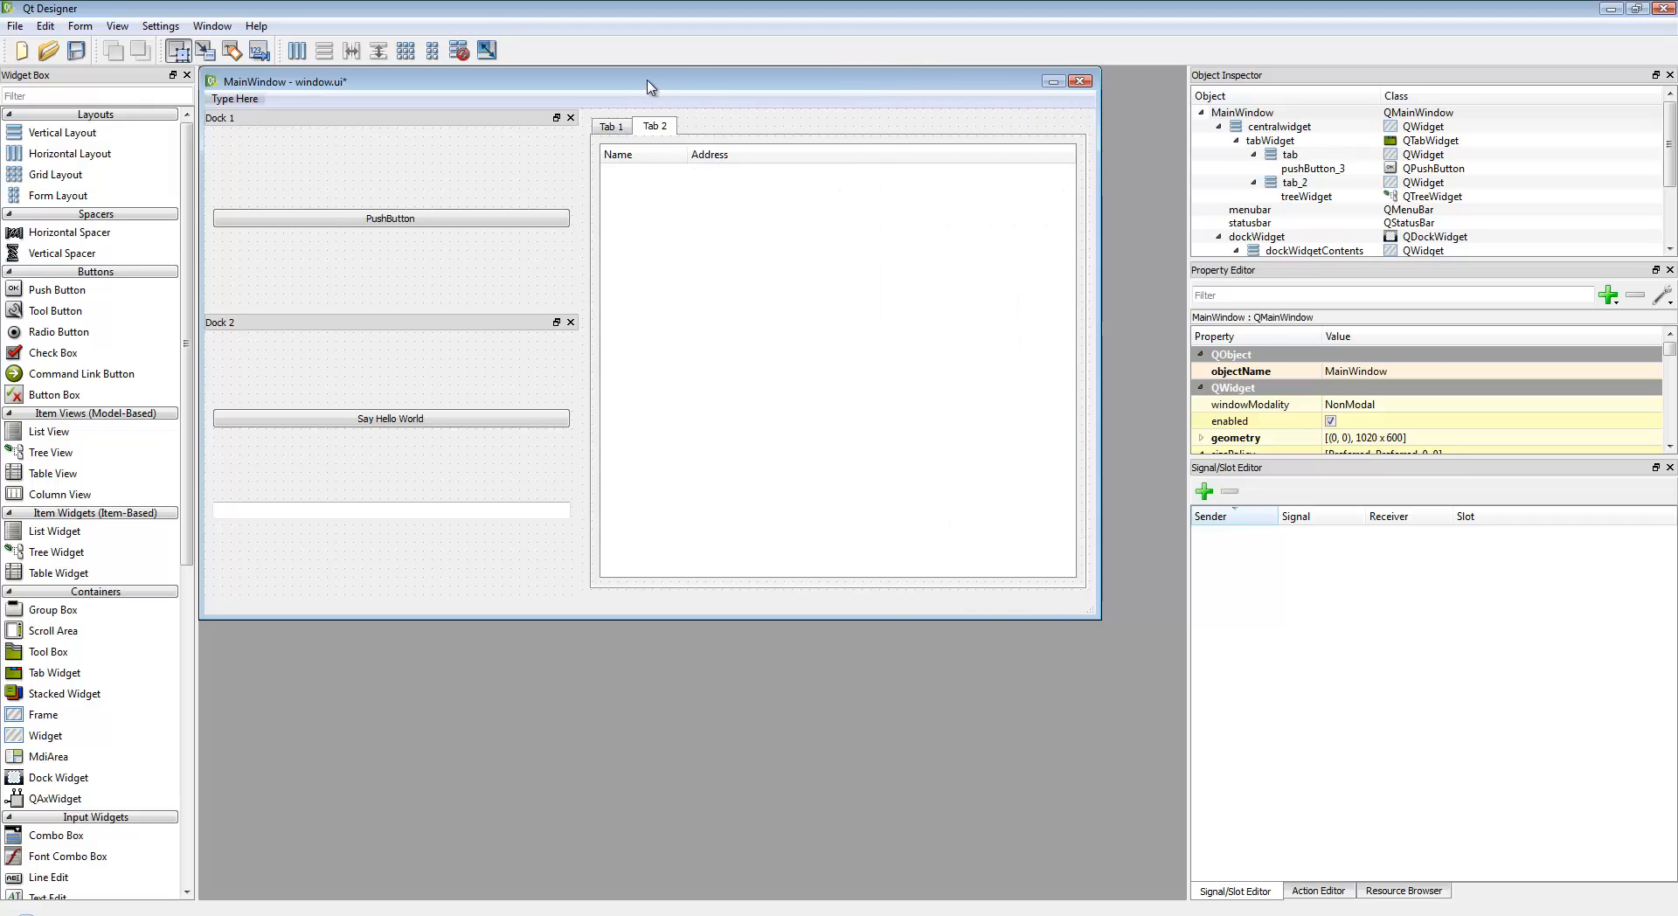
pyautogui.moveTo(647, 87); pyautogui.dragTo(671, 120)
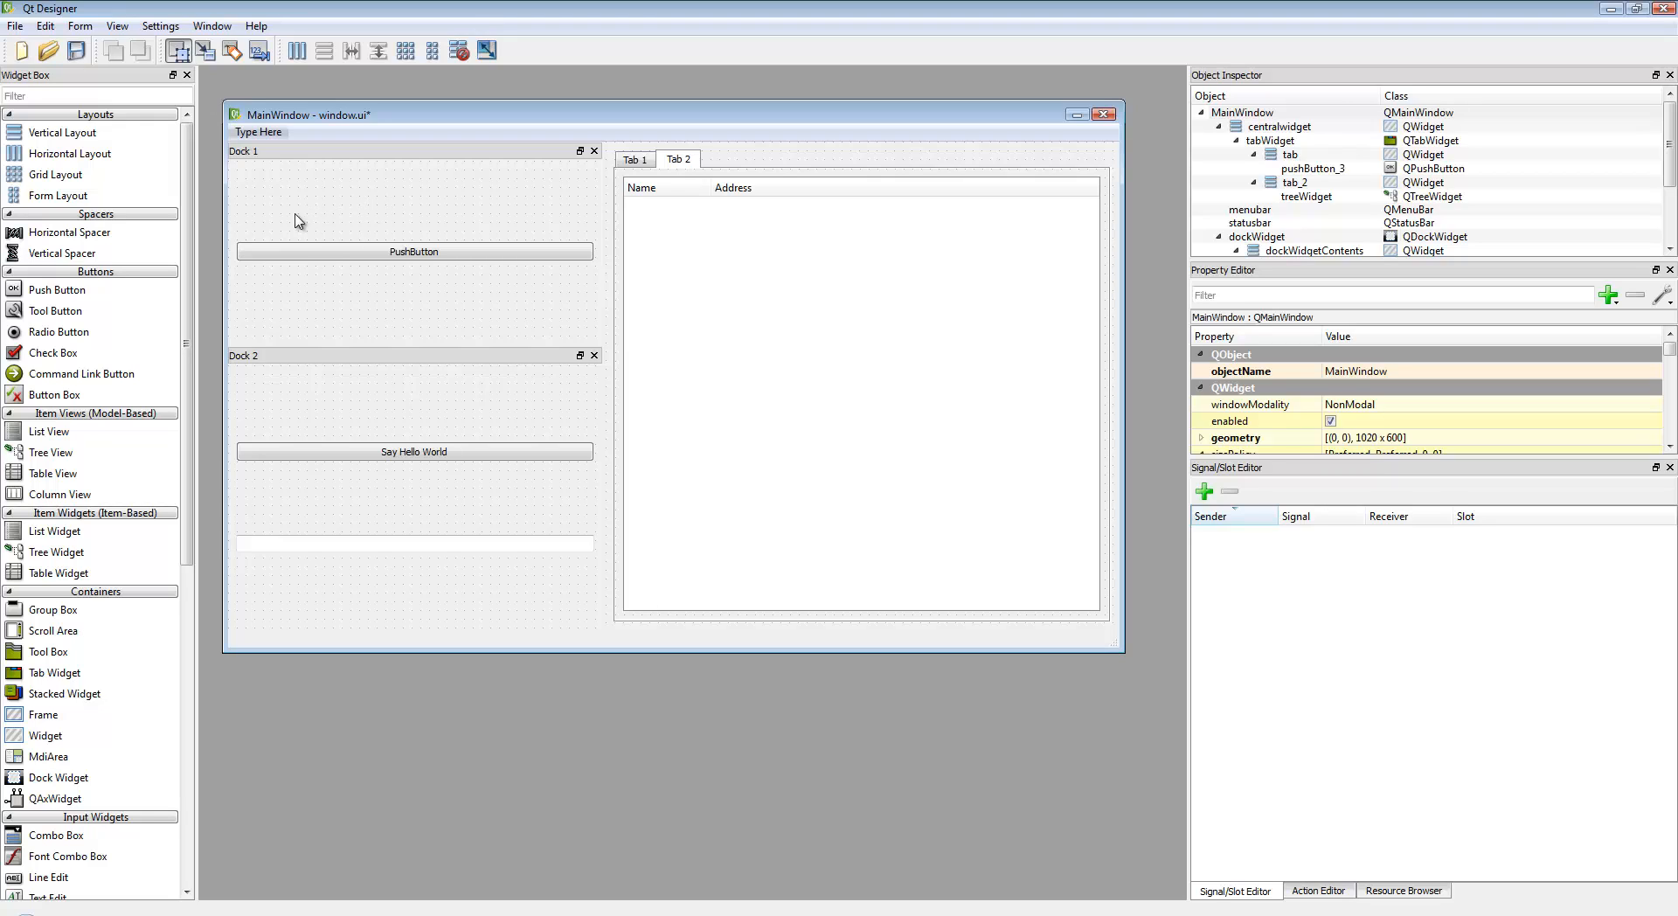
pyautogui.rightClick(332, 212)
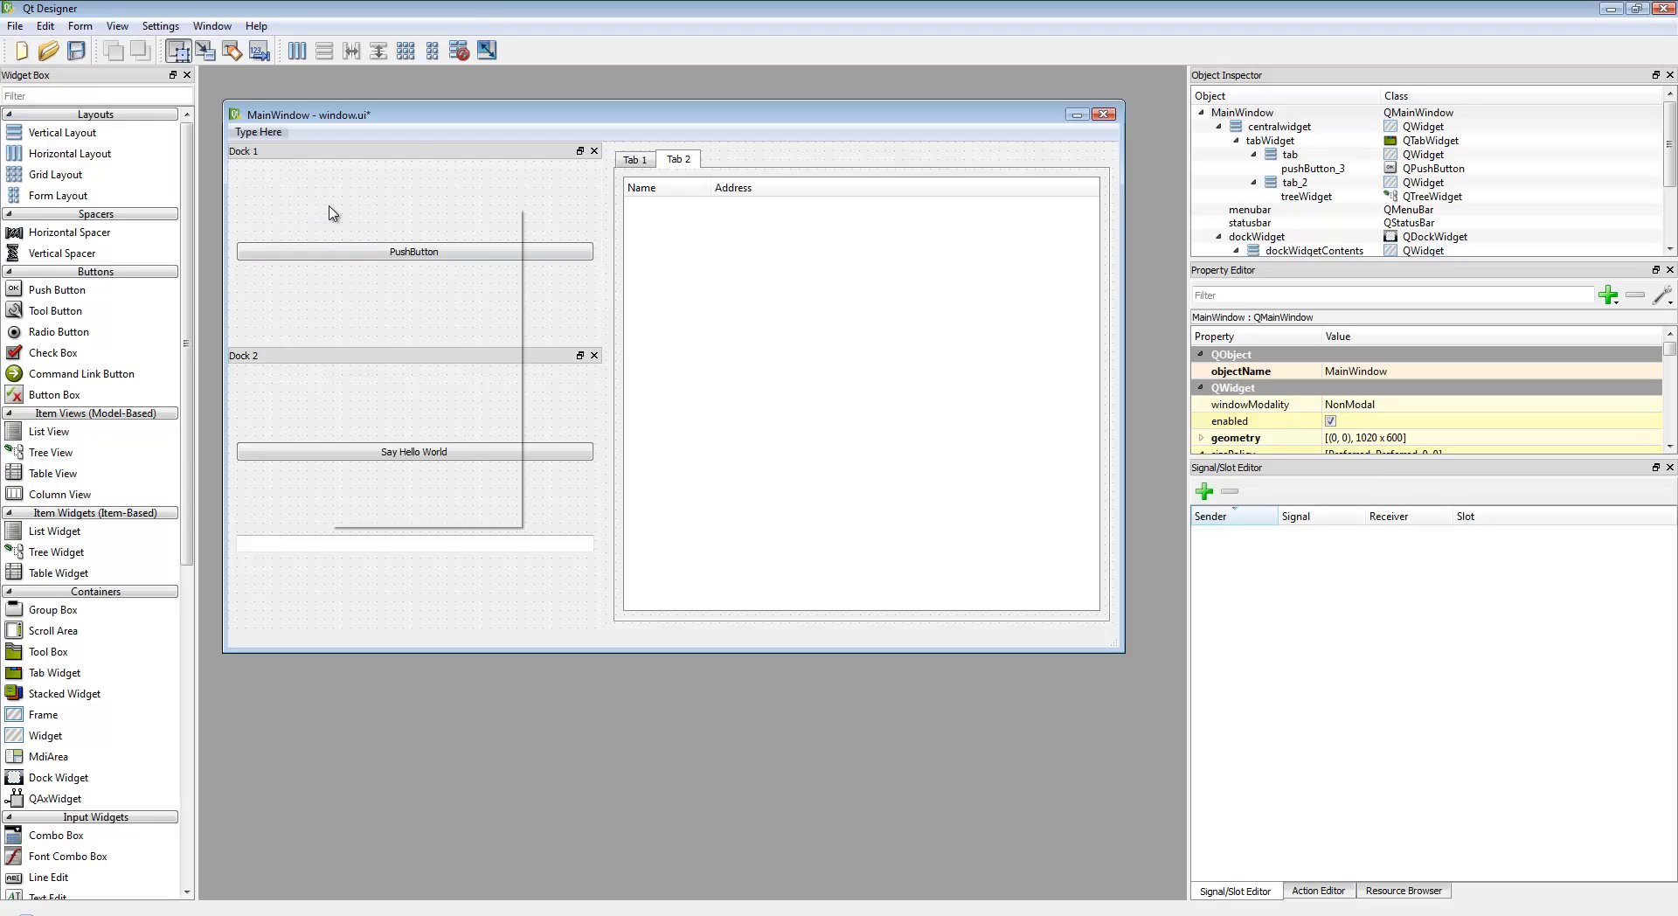
pyautogui.moveTo(489, 515)
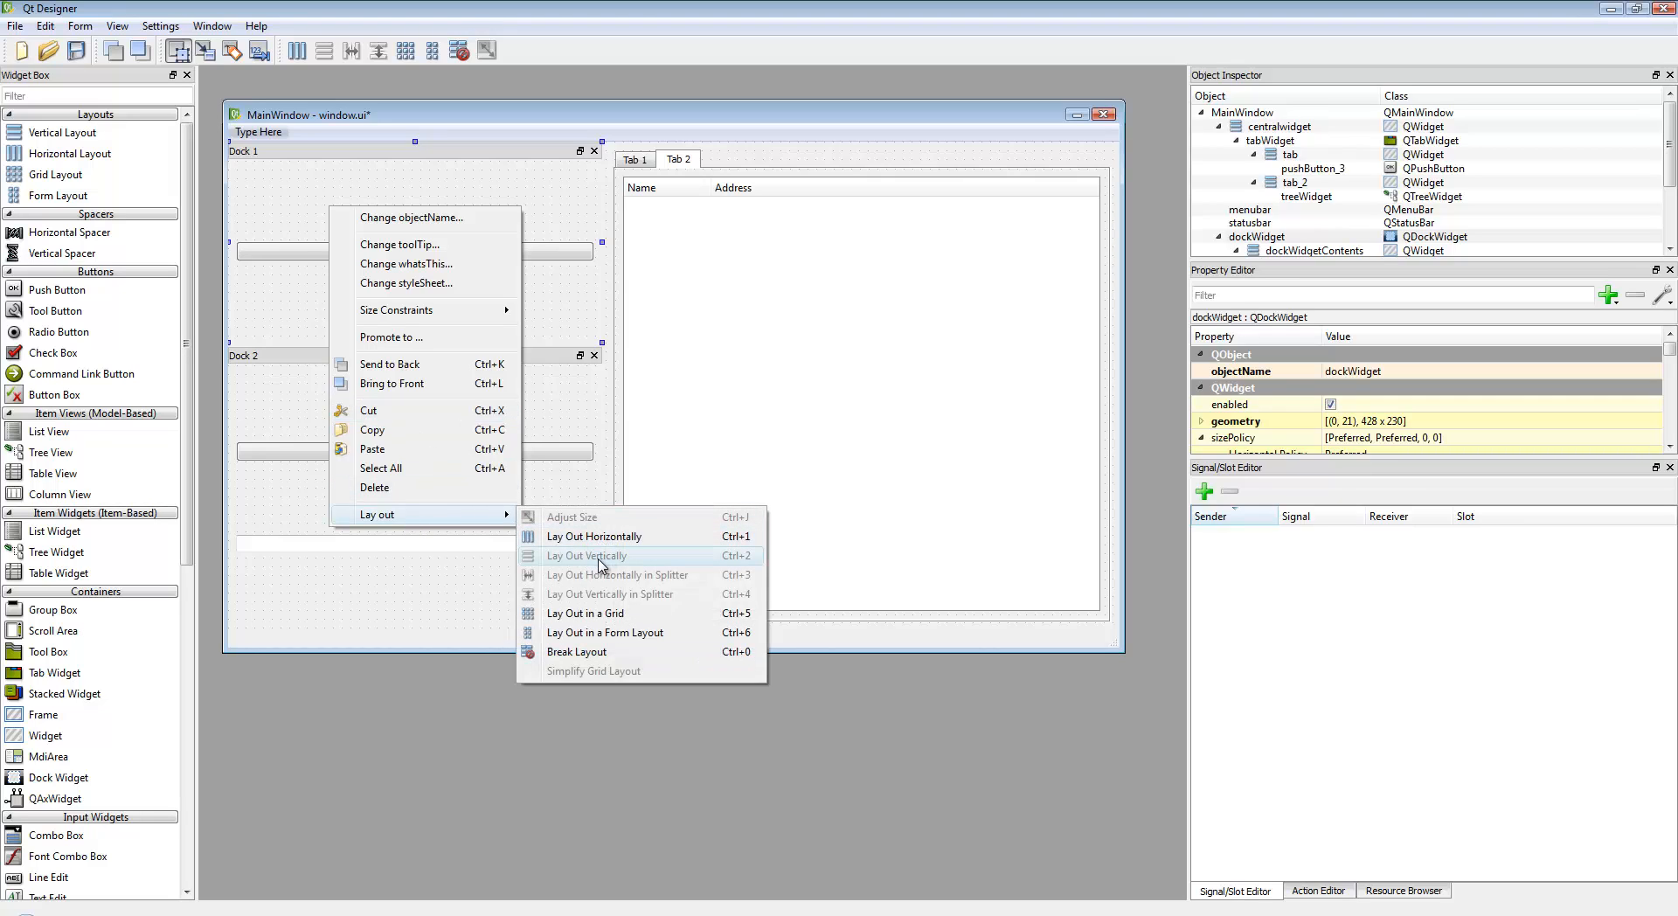
pyautogui.click(261, 252)
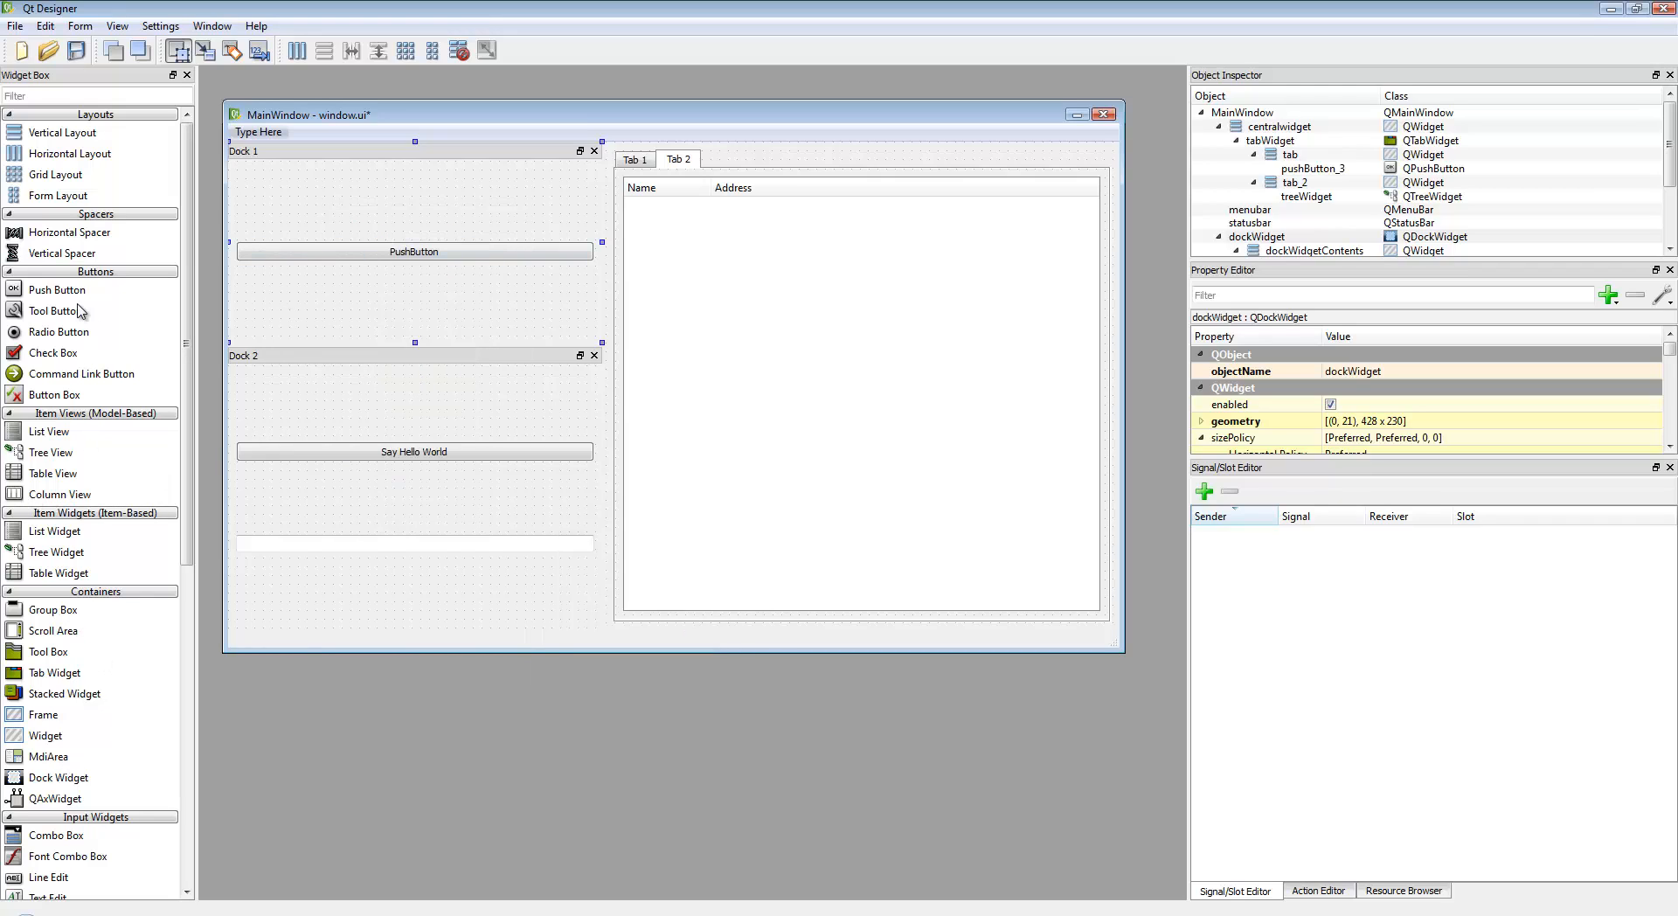
# Step: Add two more push buttons to Dock 1 and lay out its contents horizontally
pyautogui.moveTo(74, 292); pyautogui.dragTo(415, 306)
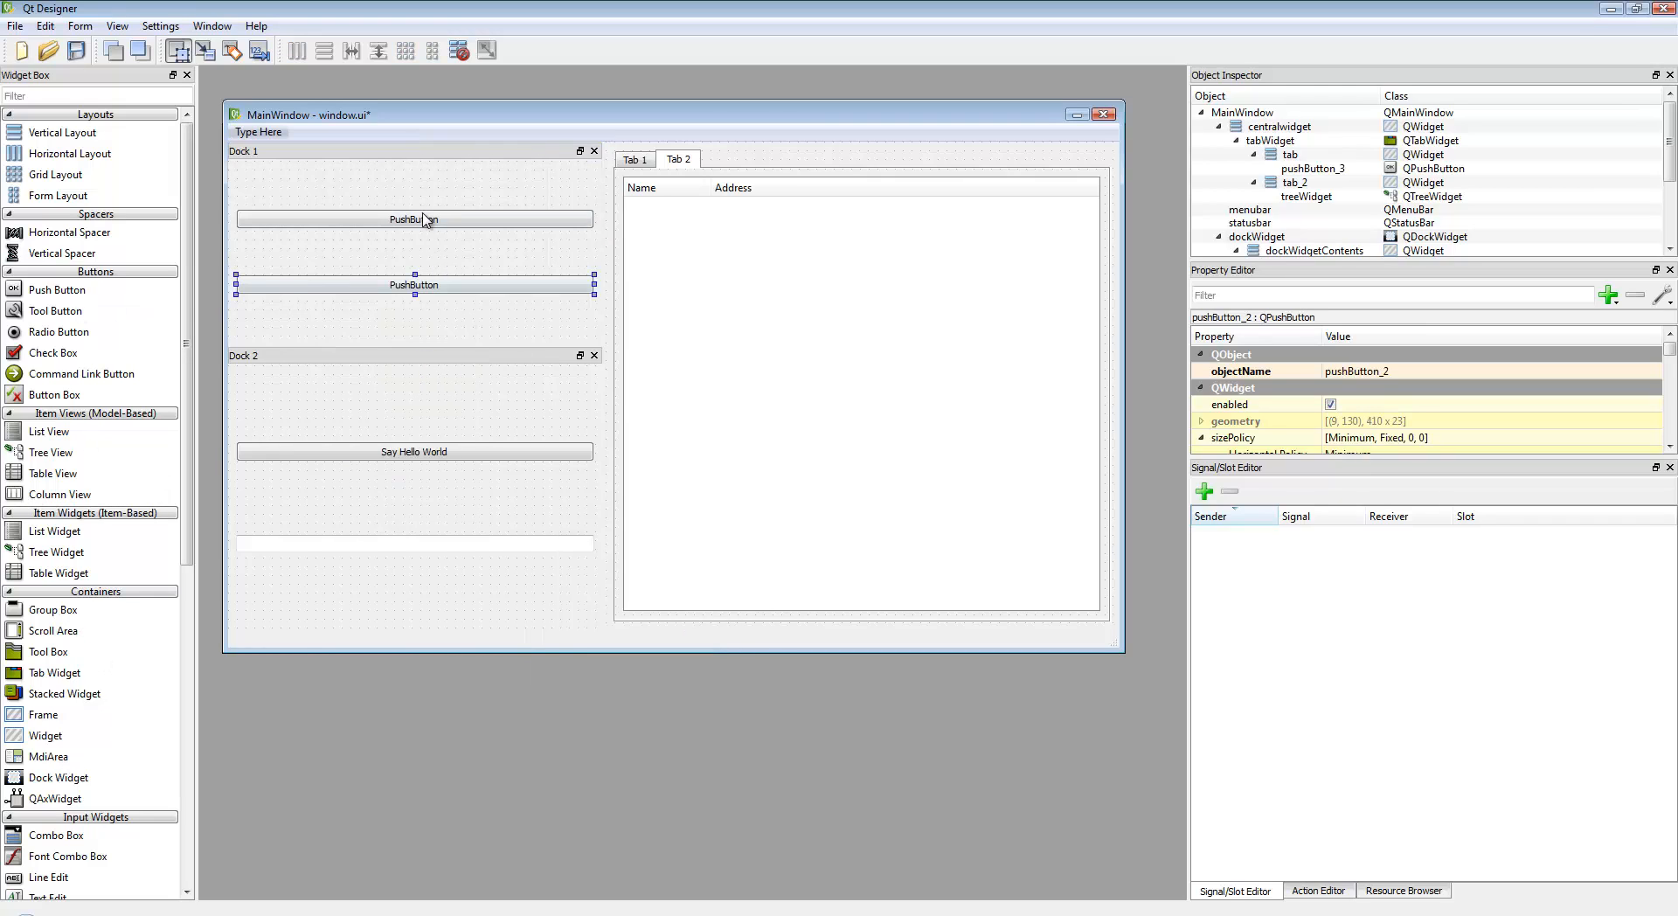
pyautogui.moveTo(37, 293); pyautogui.dragTo(367, 307)
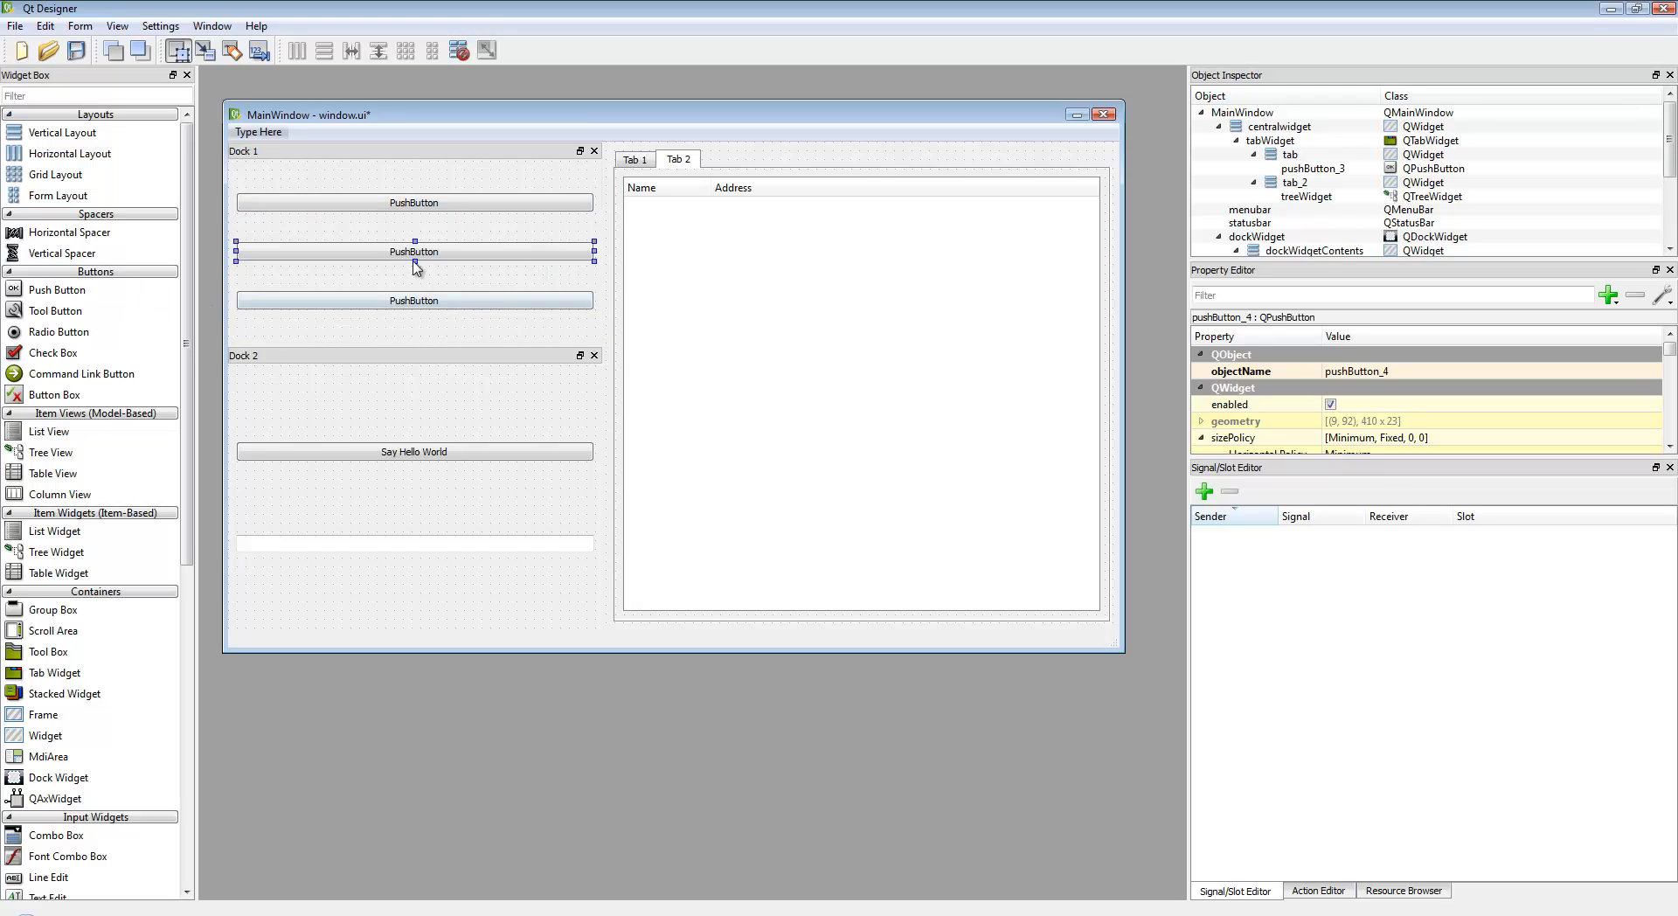
pyautogui.rightClick(408, 326)
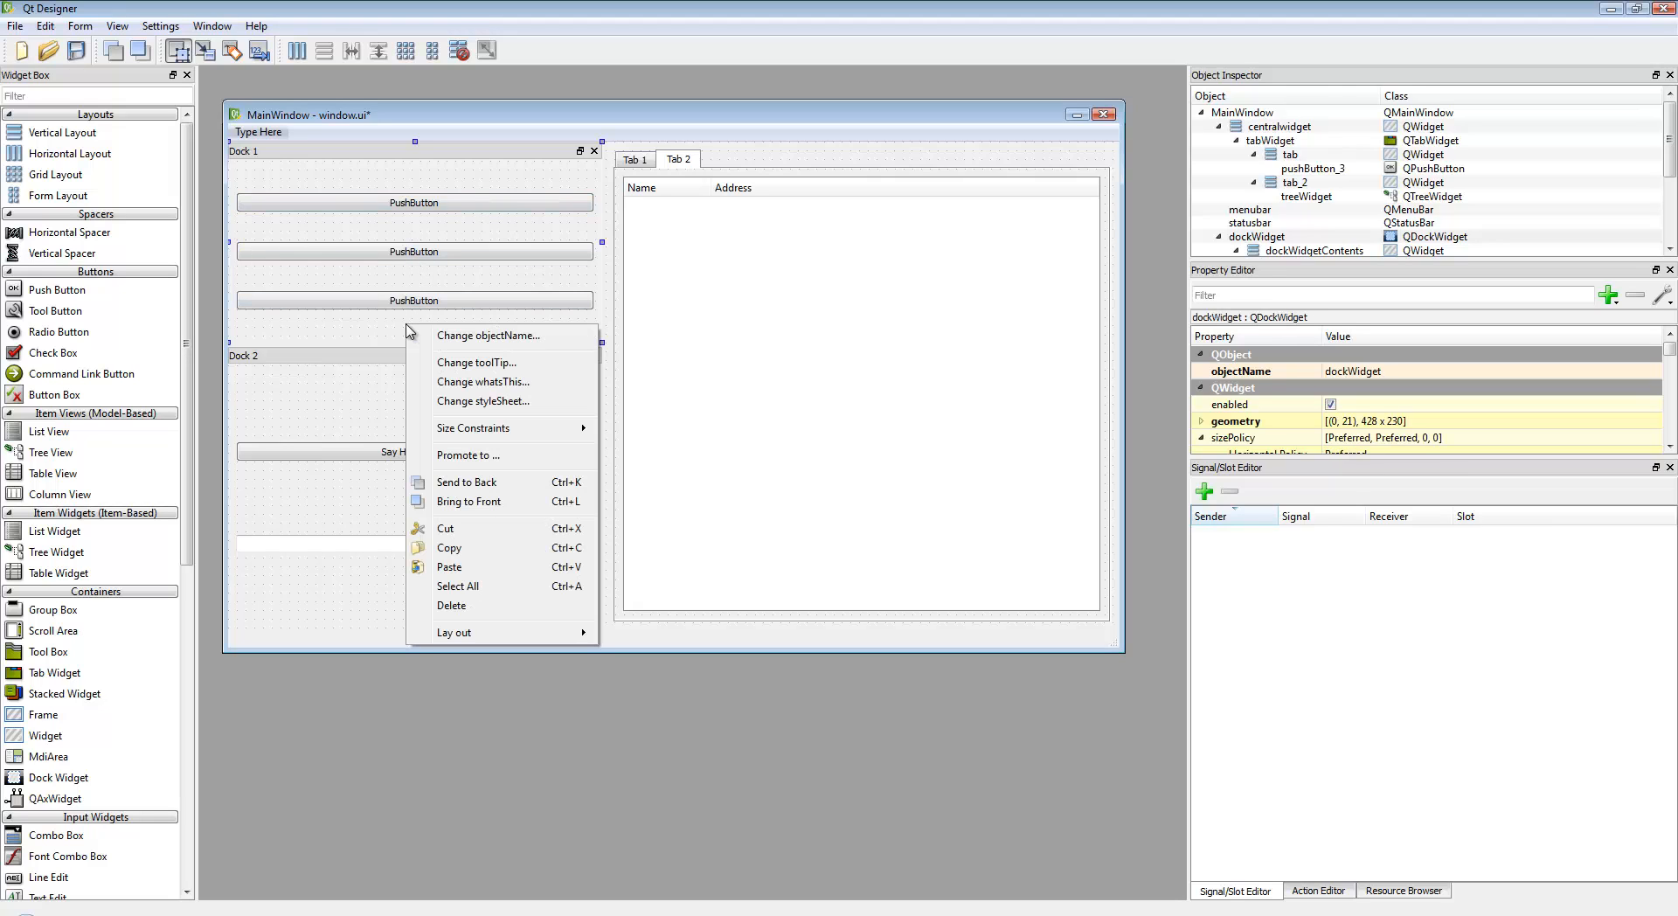
pyautogui.moveTo(480, 635)
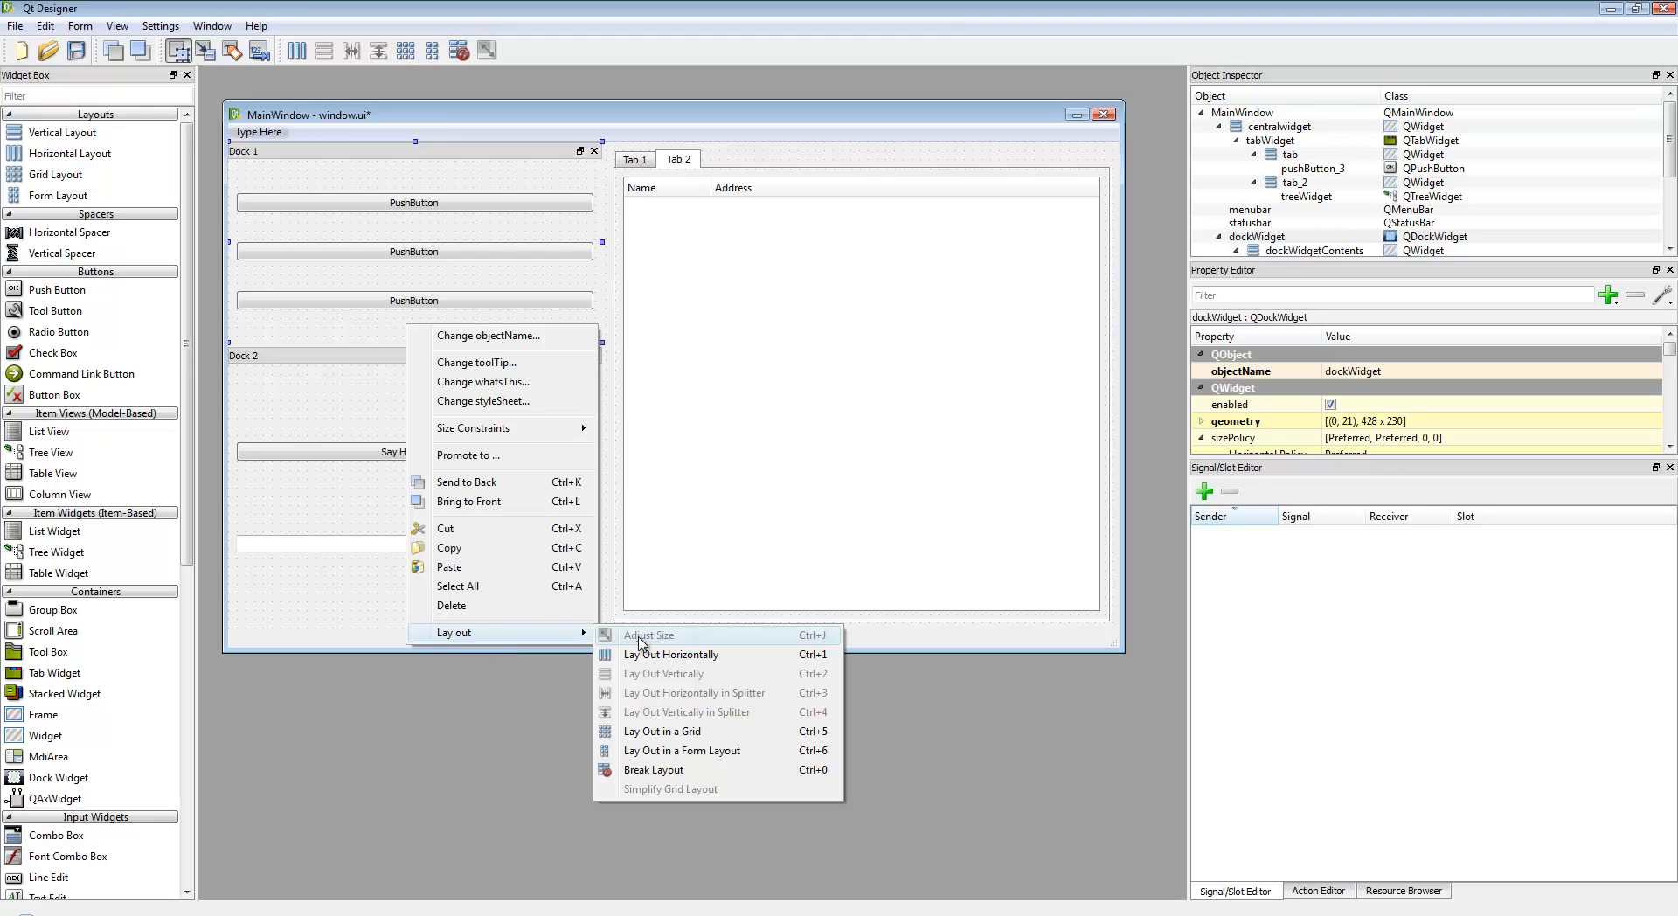
pyautogui.click(682, 662)
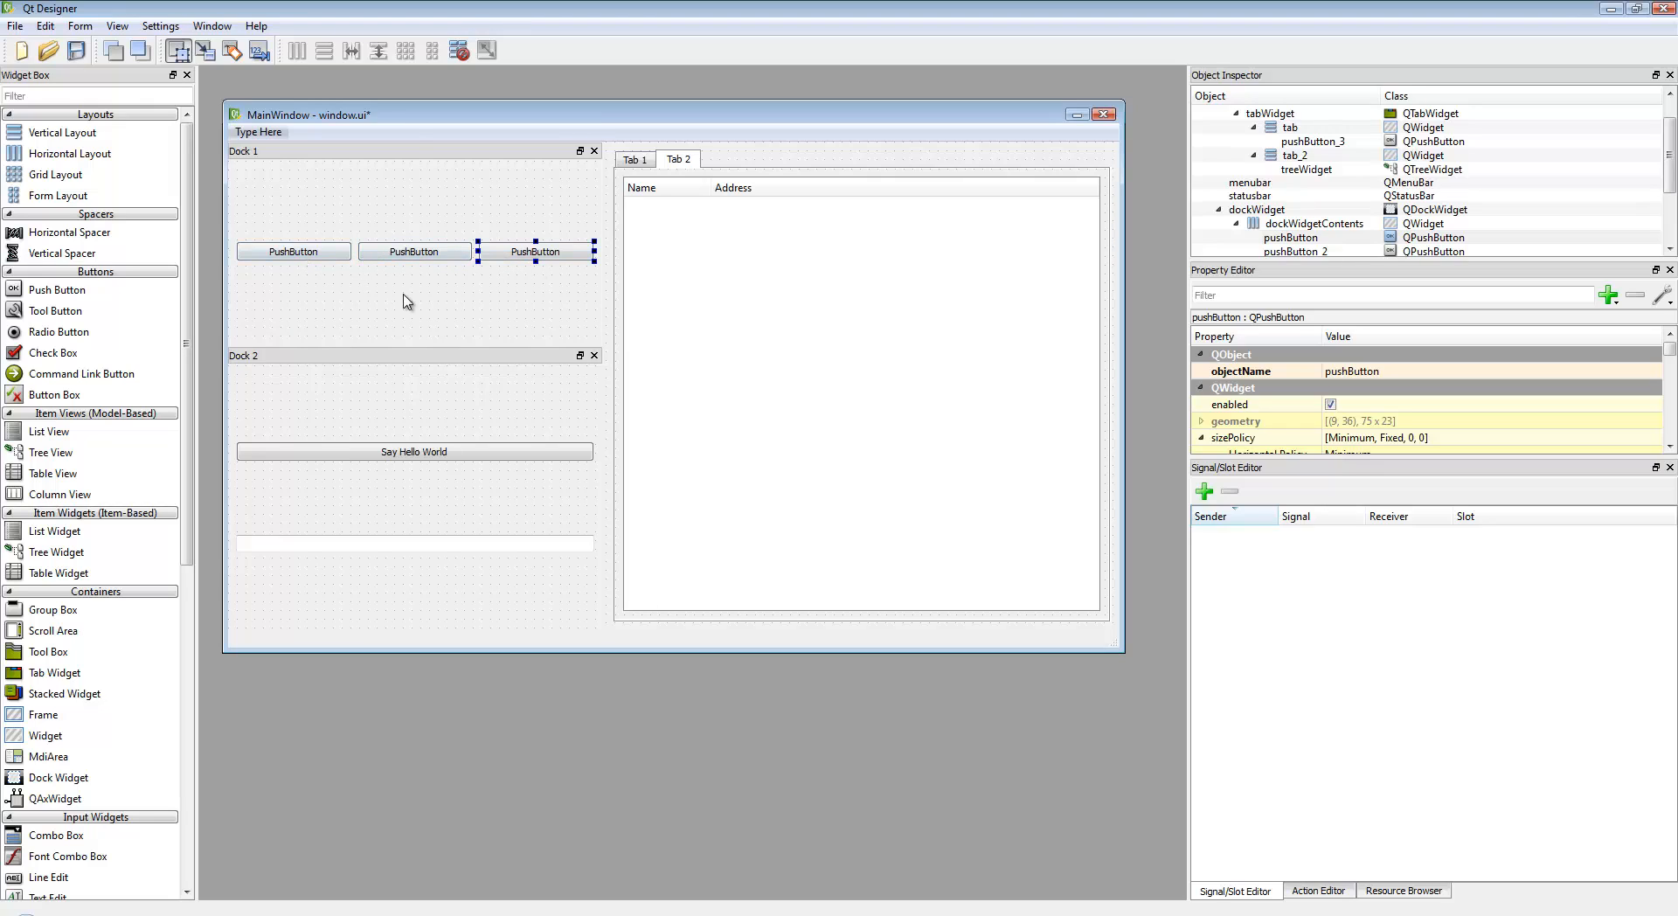
# Step: Delete all three push buttons from Dock 1
pyautogui.click(521, 271)
pyautogui.click(536, 255)
pyautogui.press('Delete')
pyautogui.click(486, 256)
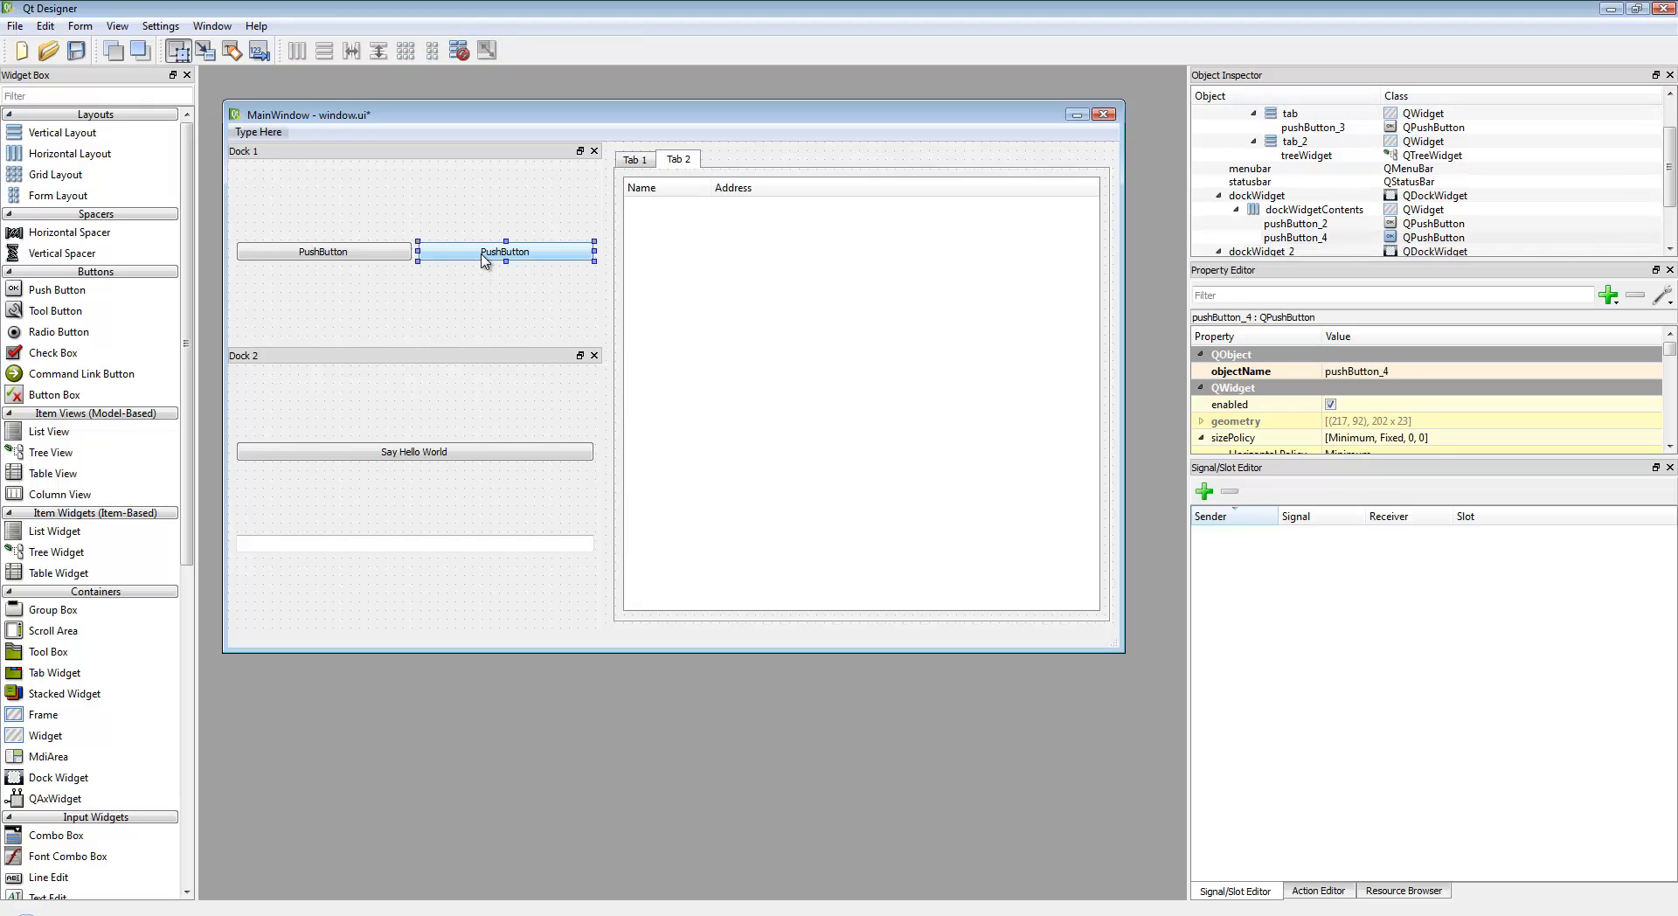
pyautogui.press('Delete')
pyautogui.press('Delete')
# Step: Break the layout of the empty Dock 1
pyautogui.click(395, 272)
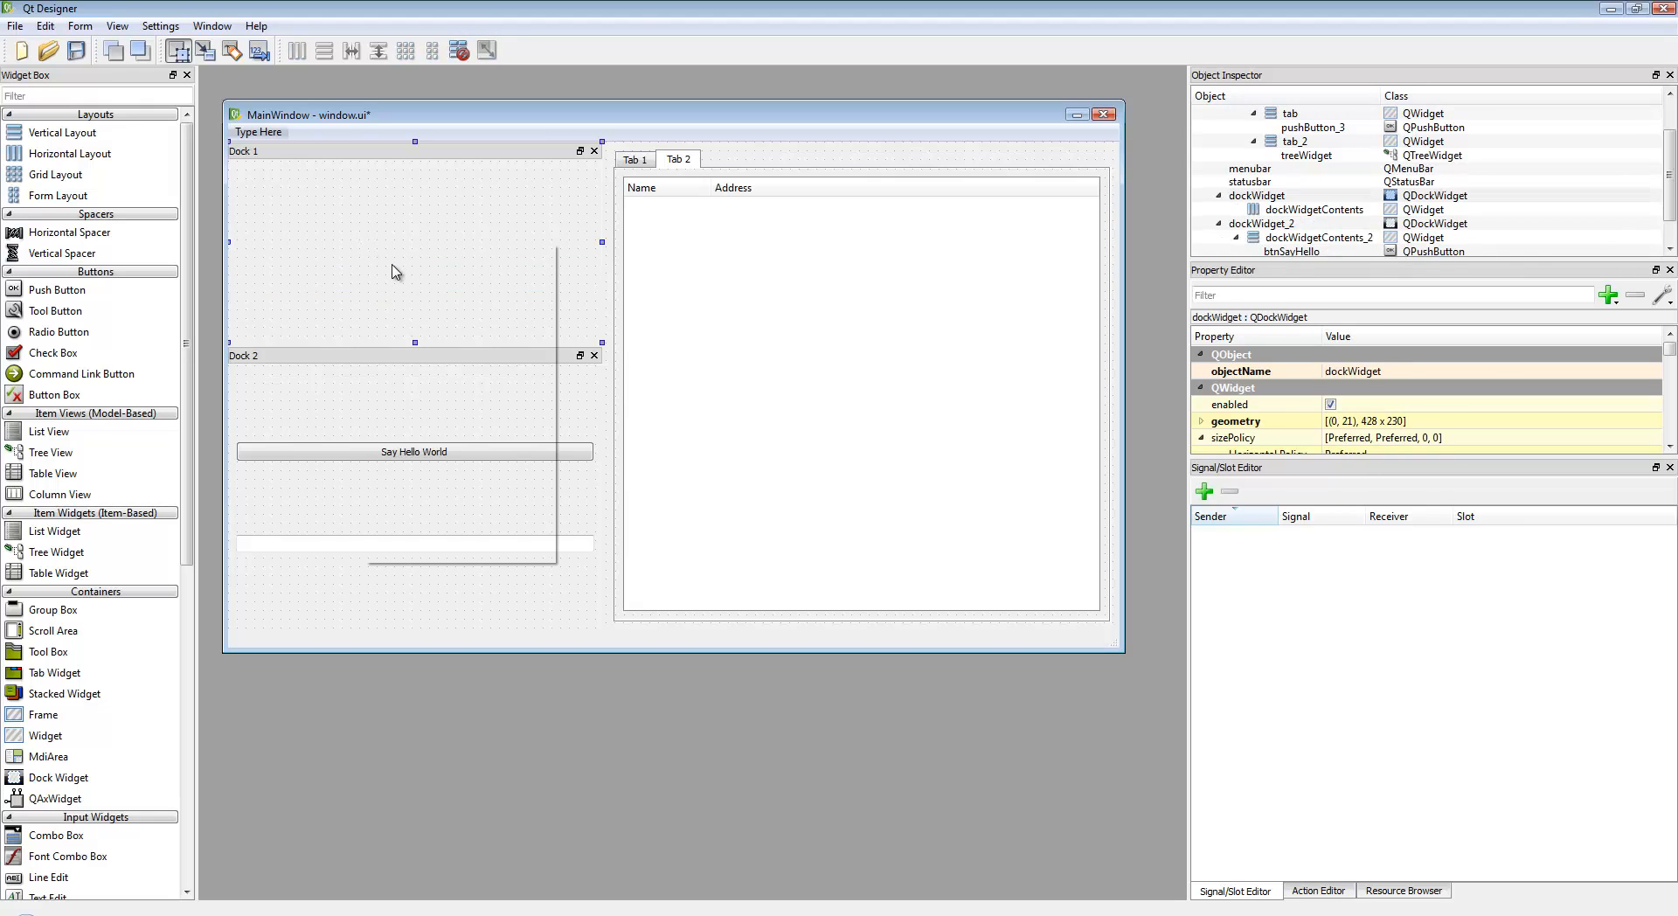
pyautogui.rightClick(395, 272)
pyautogui.moveTo(454, 550)
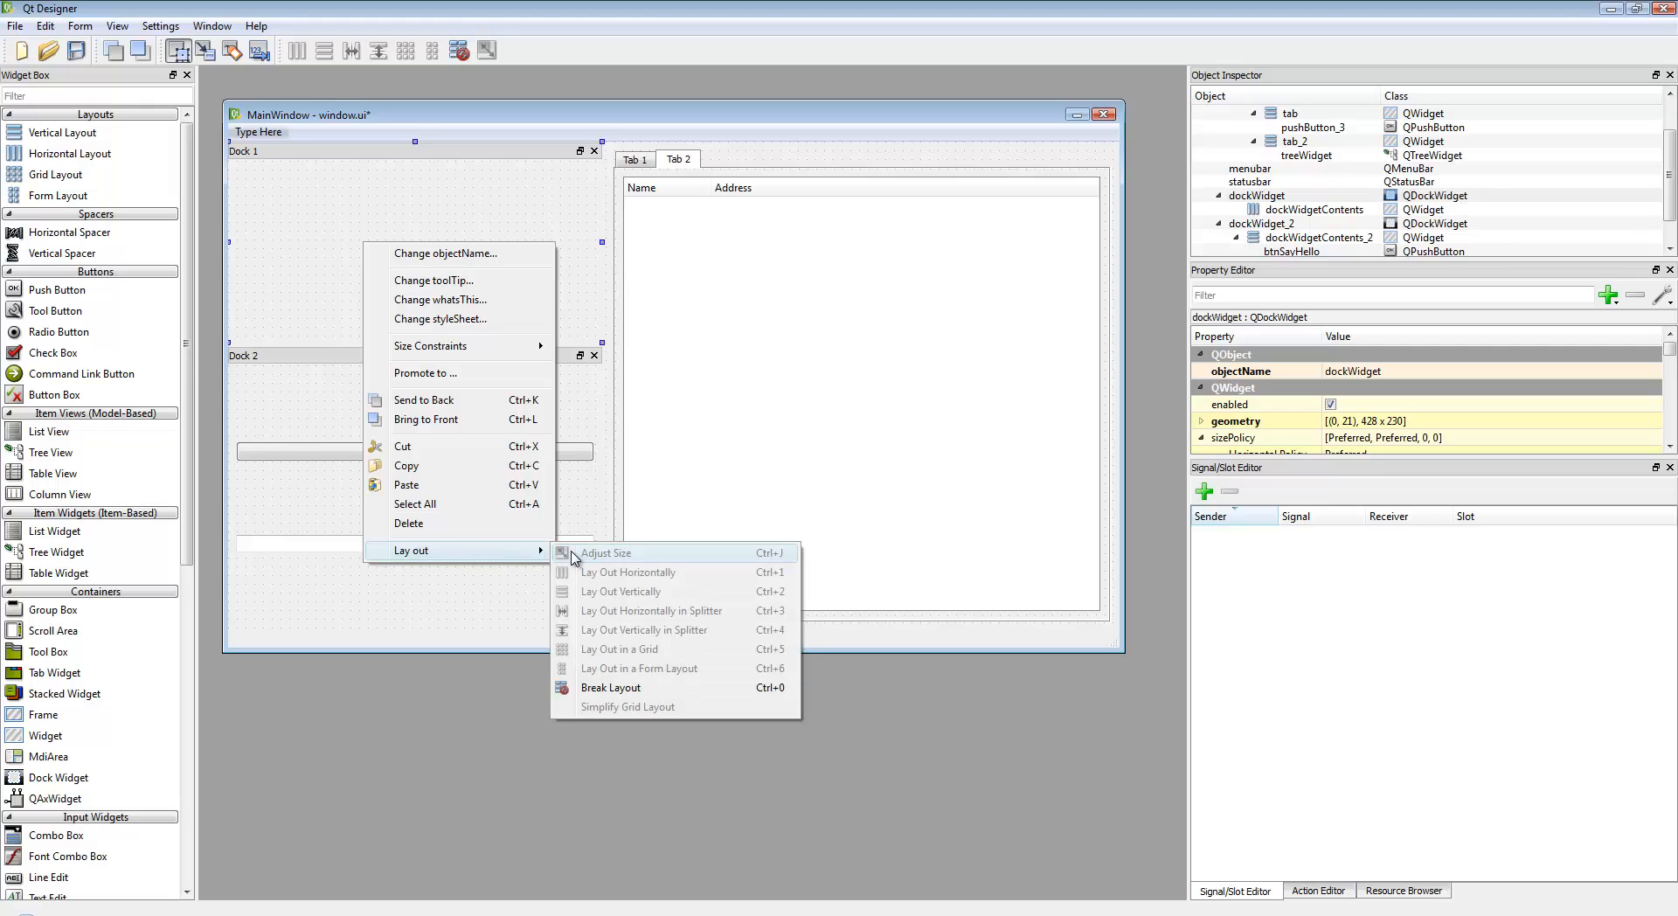
pyautogui.click(601, 688)
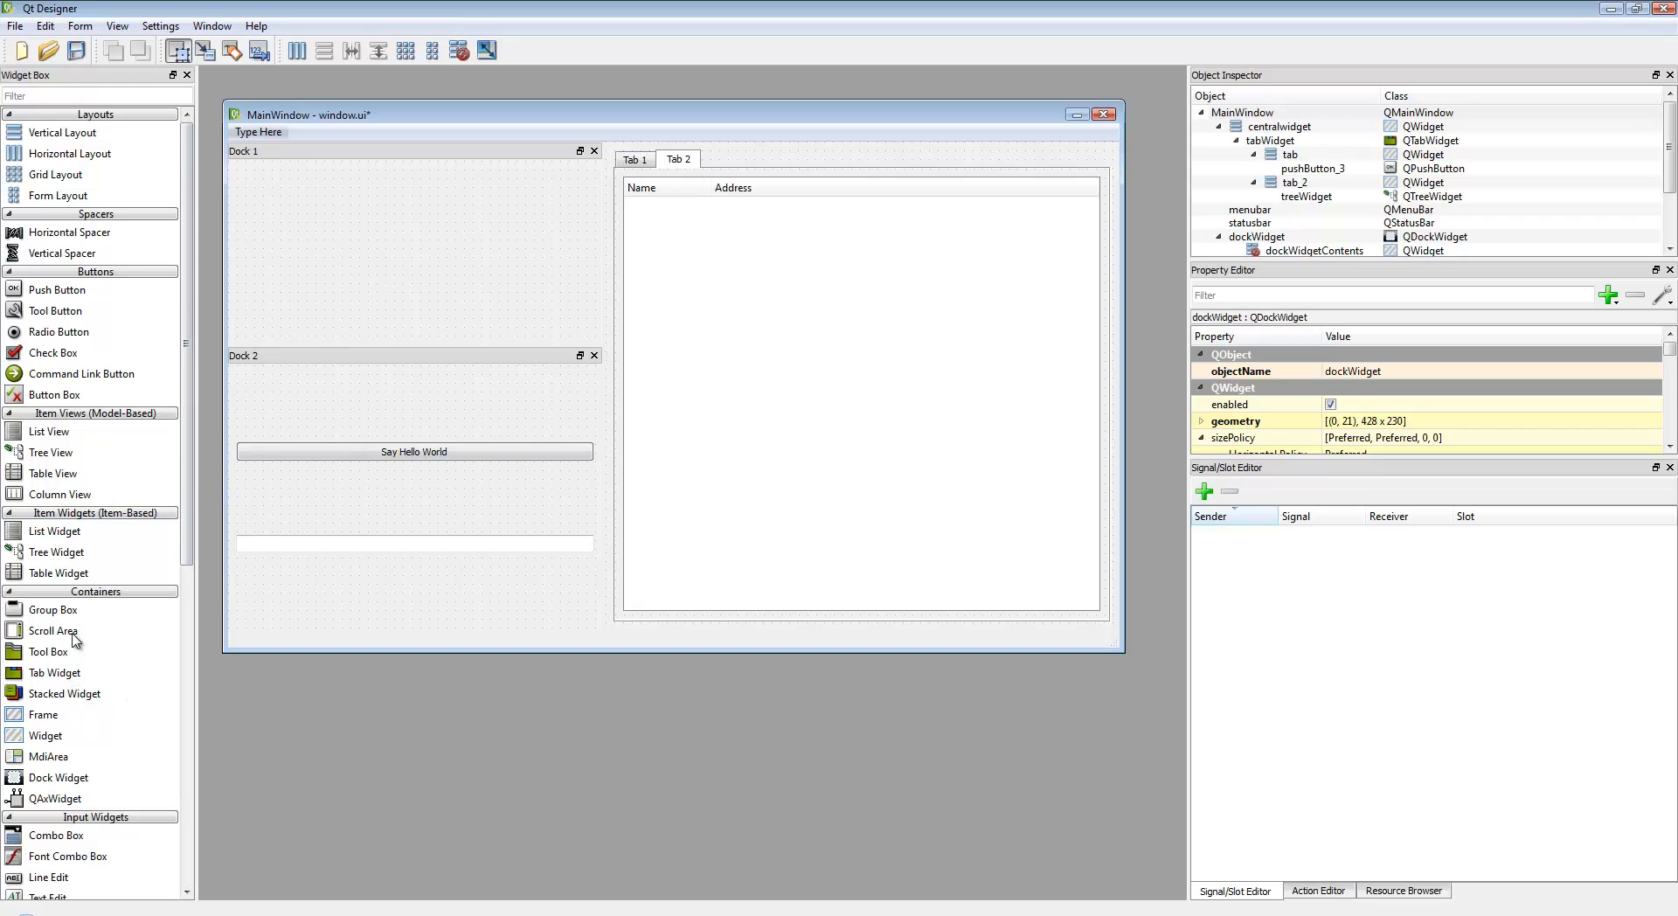
# Step: Place a Label in Dock 1 with a Line Edit beside it
pyautogui.scroll(-5, 80, 760)
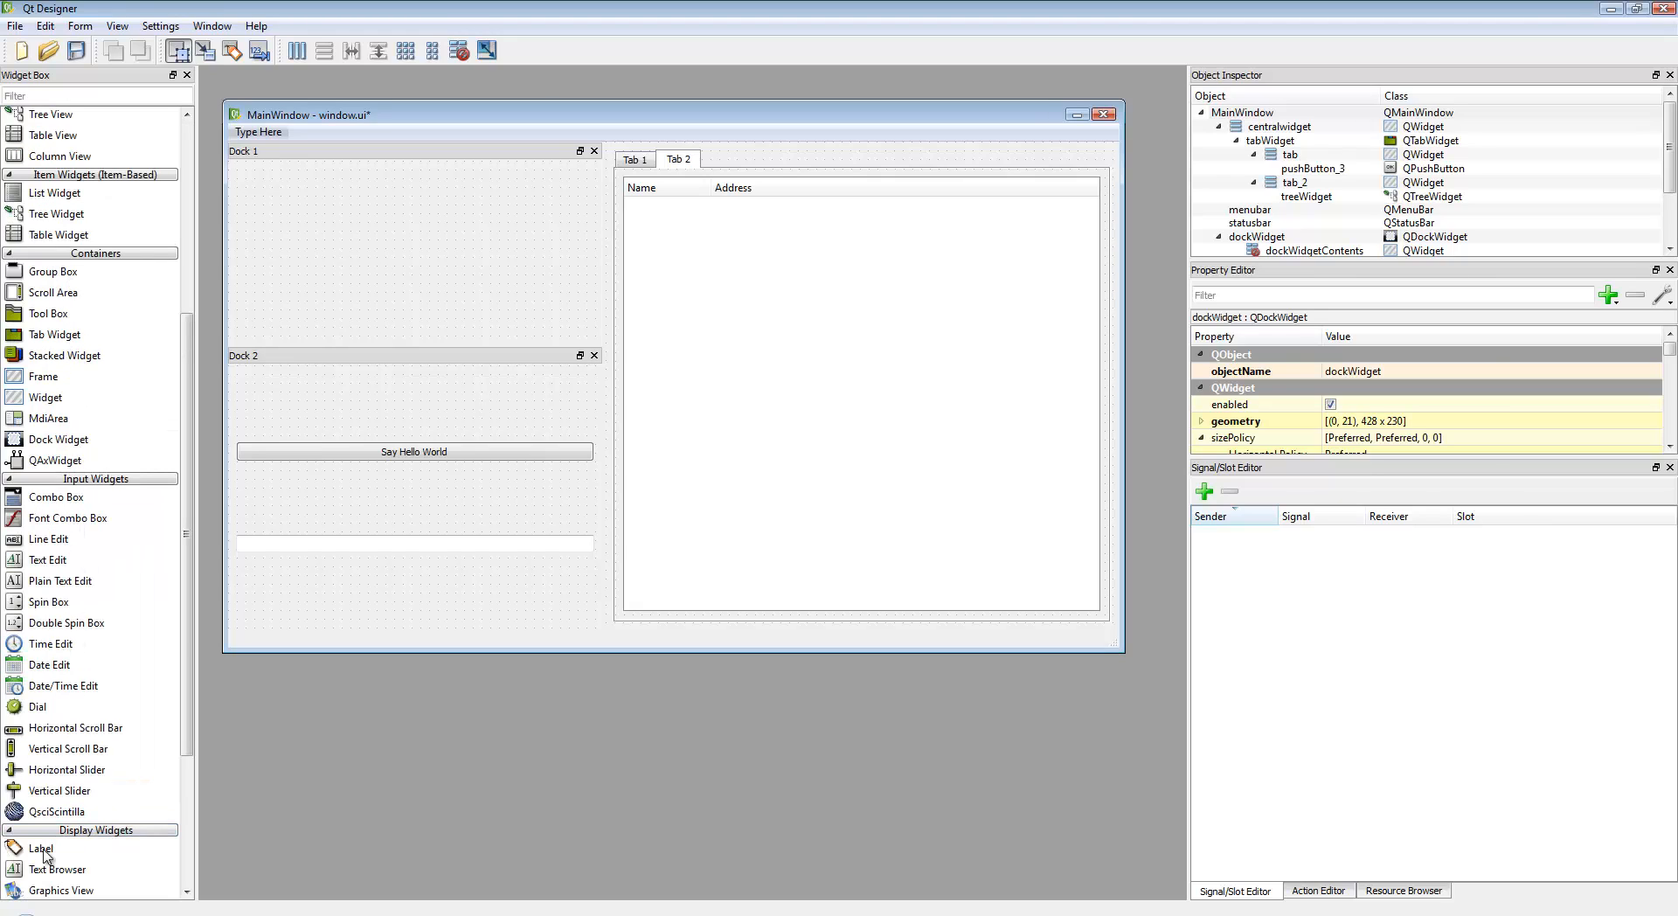
pyautogui.moveTo(39, 850); pyautogui.dragTo(260, 259)
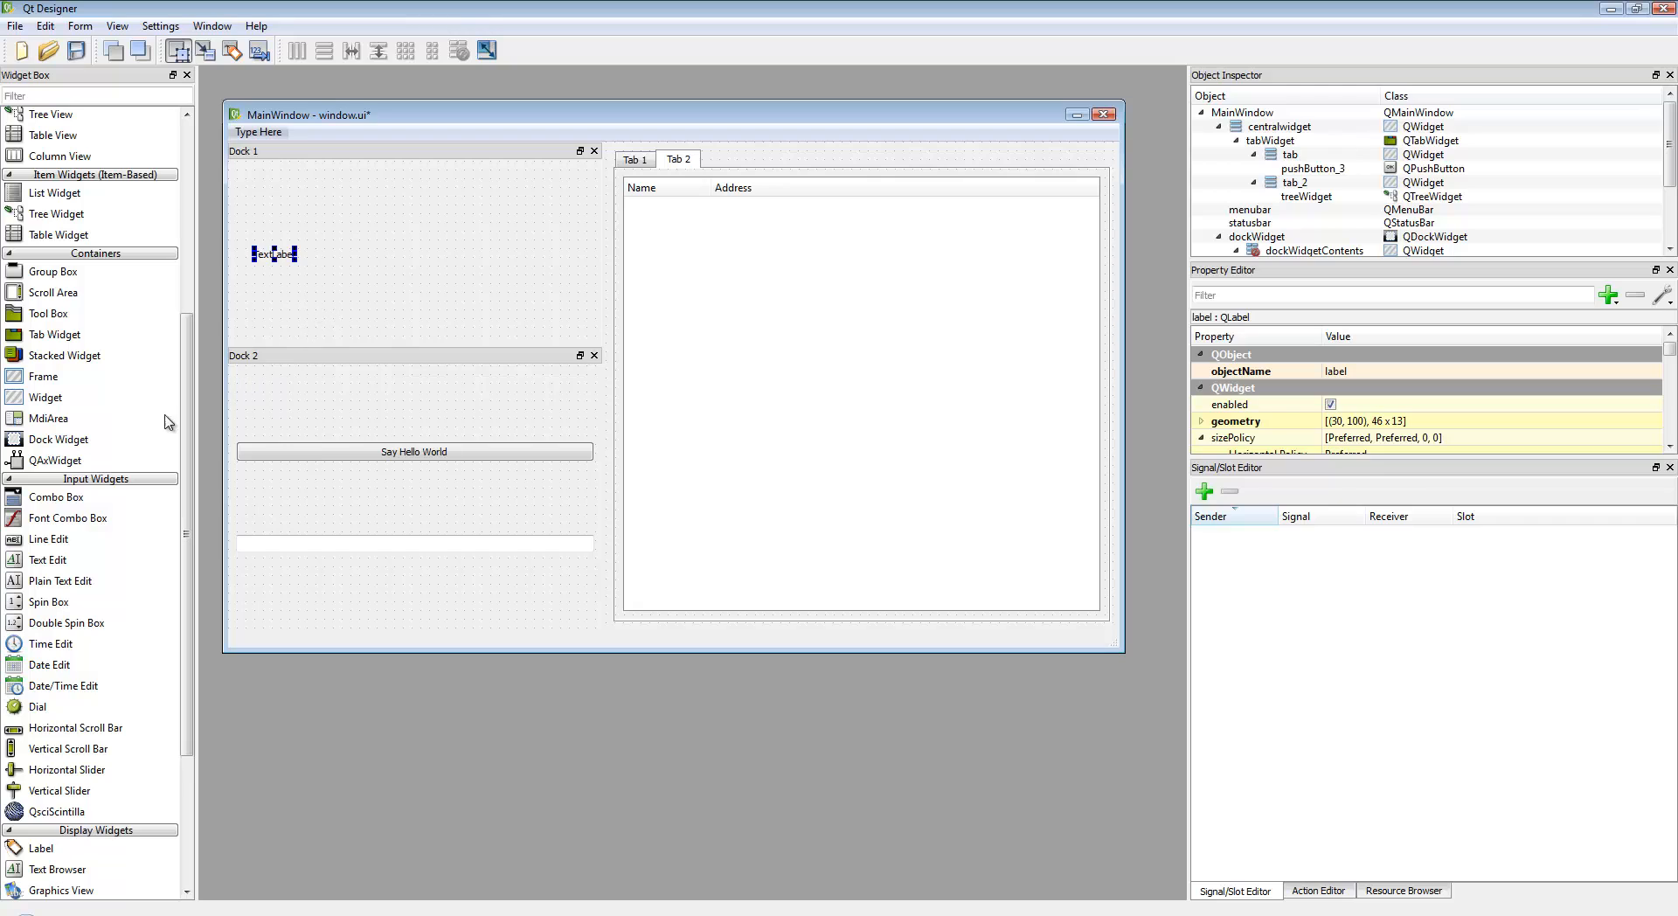
pyautogui.scroll(5, 76, 511)
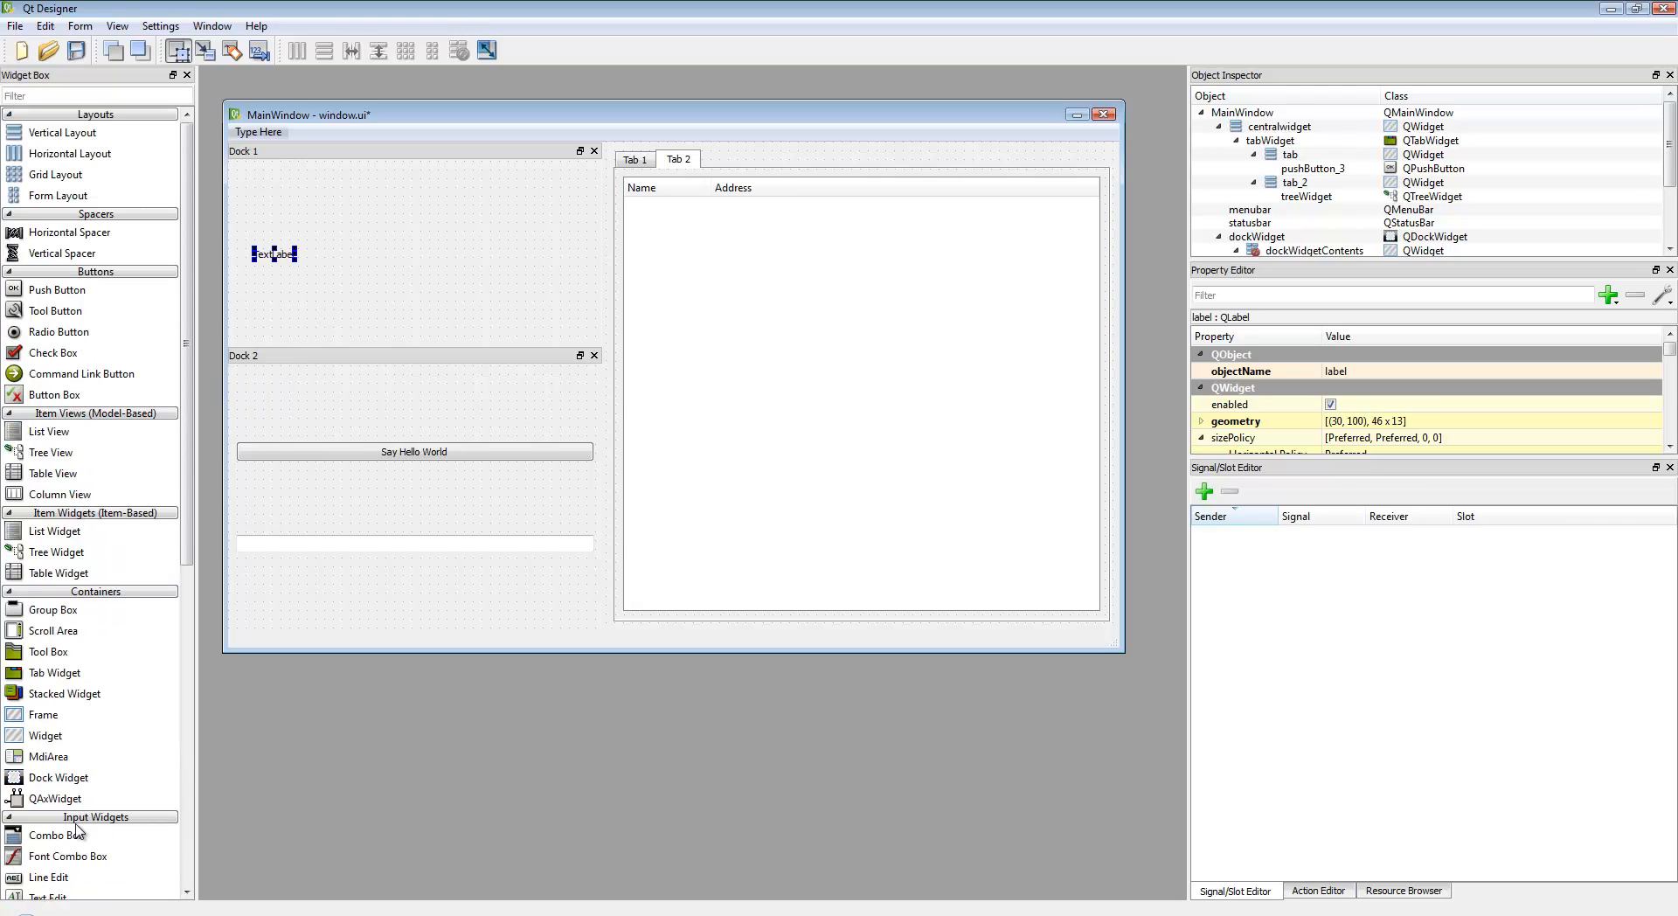
pyautogui.moveTo(63, 877); pyautogui.dragTo(418, 250)
# Step: Arrange the contents of Dock 1 in a form layout
pyautogui.click(346, 293)
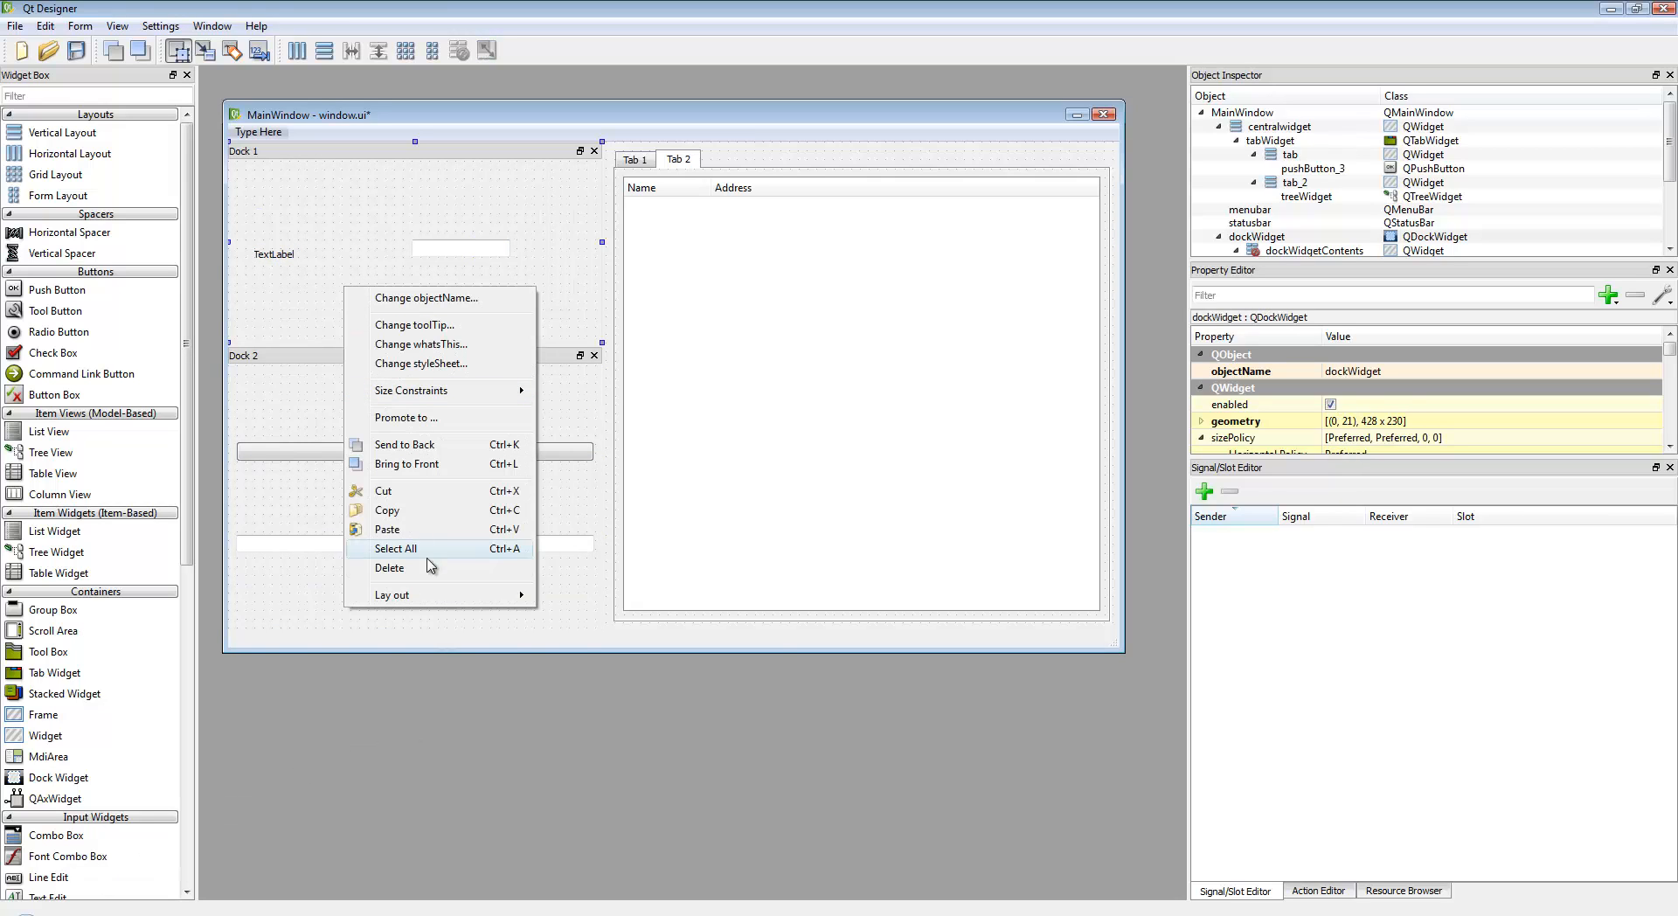
pyautogui.moveTo(423, 597)
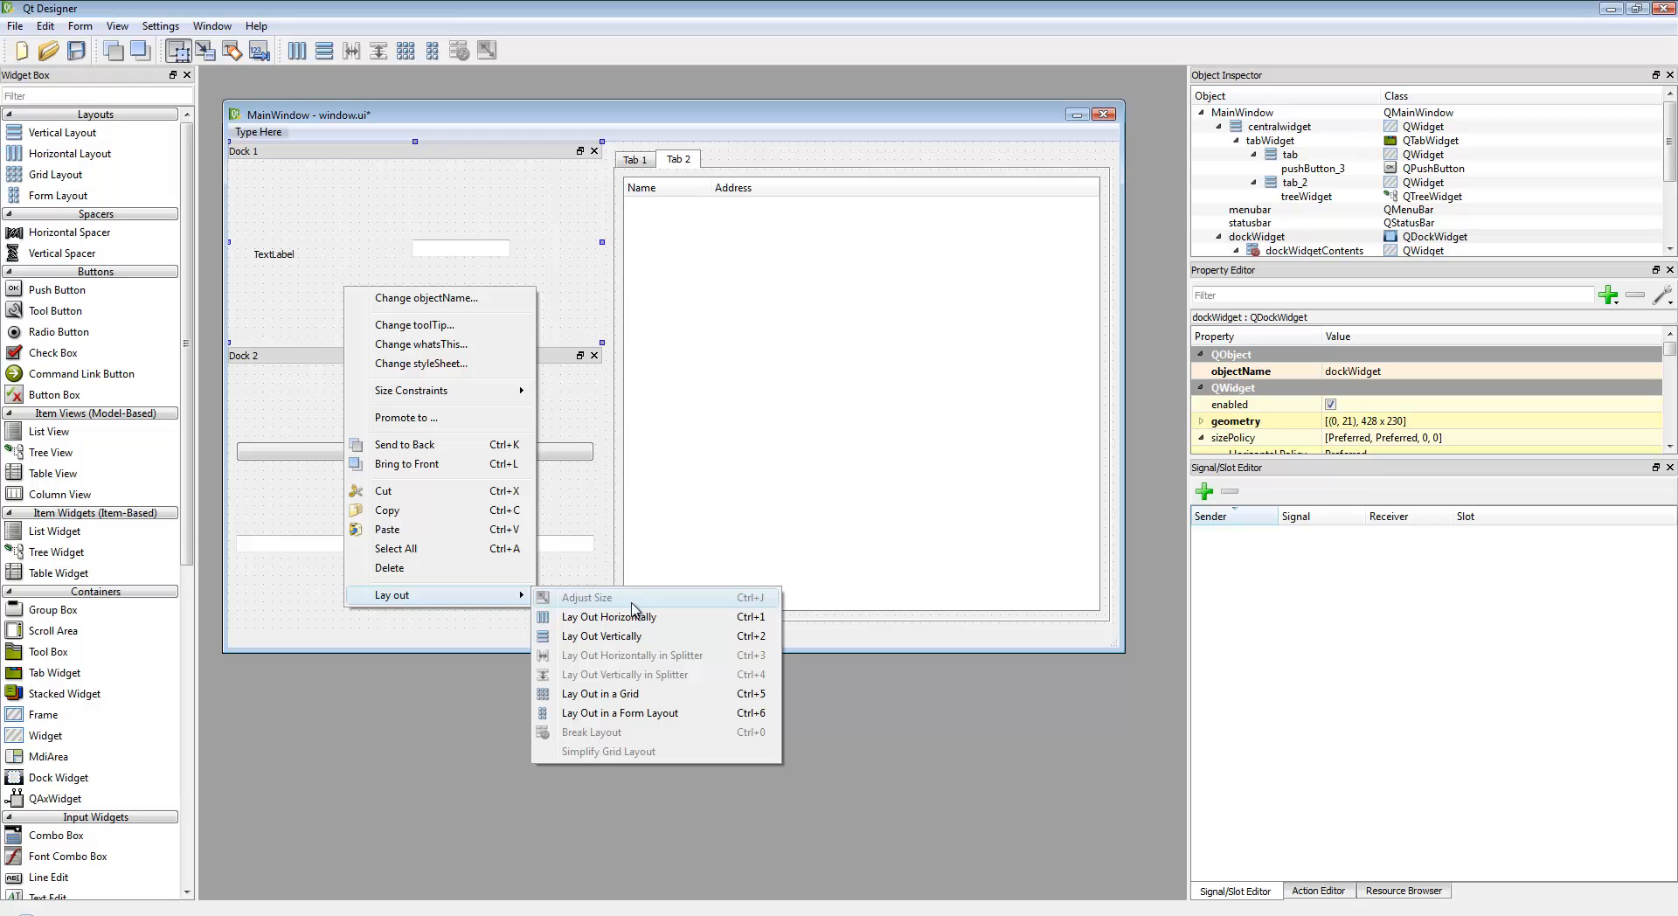
pyautogui.click(640, 716)
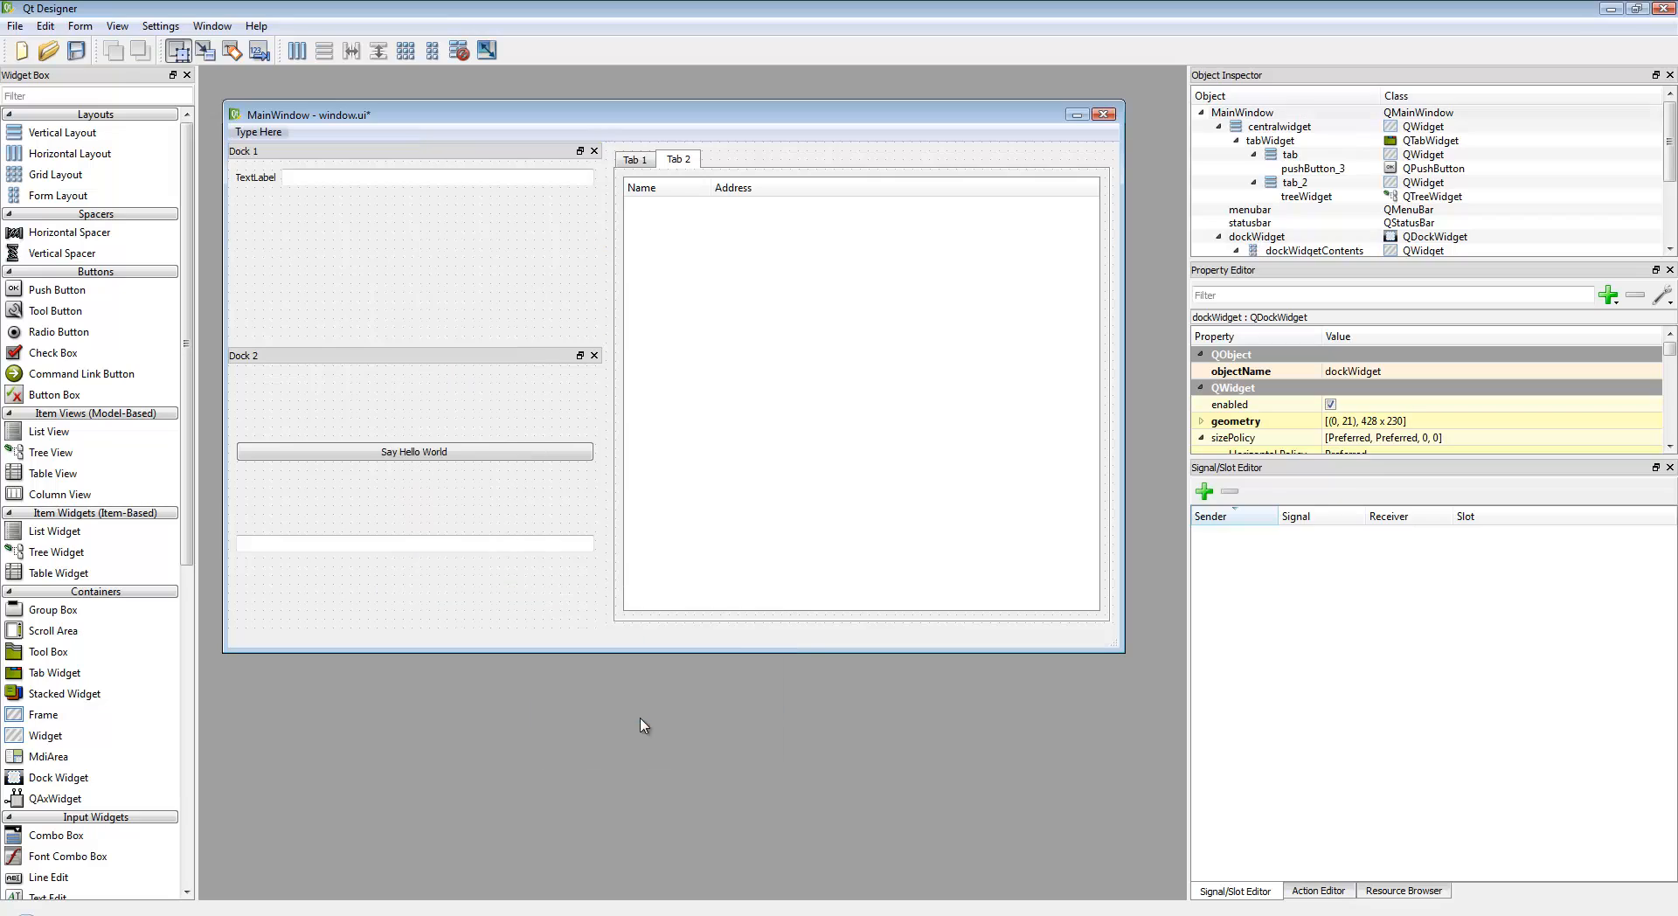
# Step: Change the text of the label in Dock 1 to "First Name"
pyautogui.doubleClick(259, 177)
pyautogui.press('BackSpace')
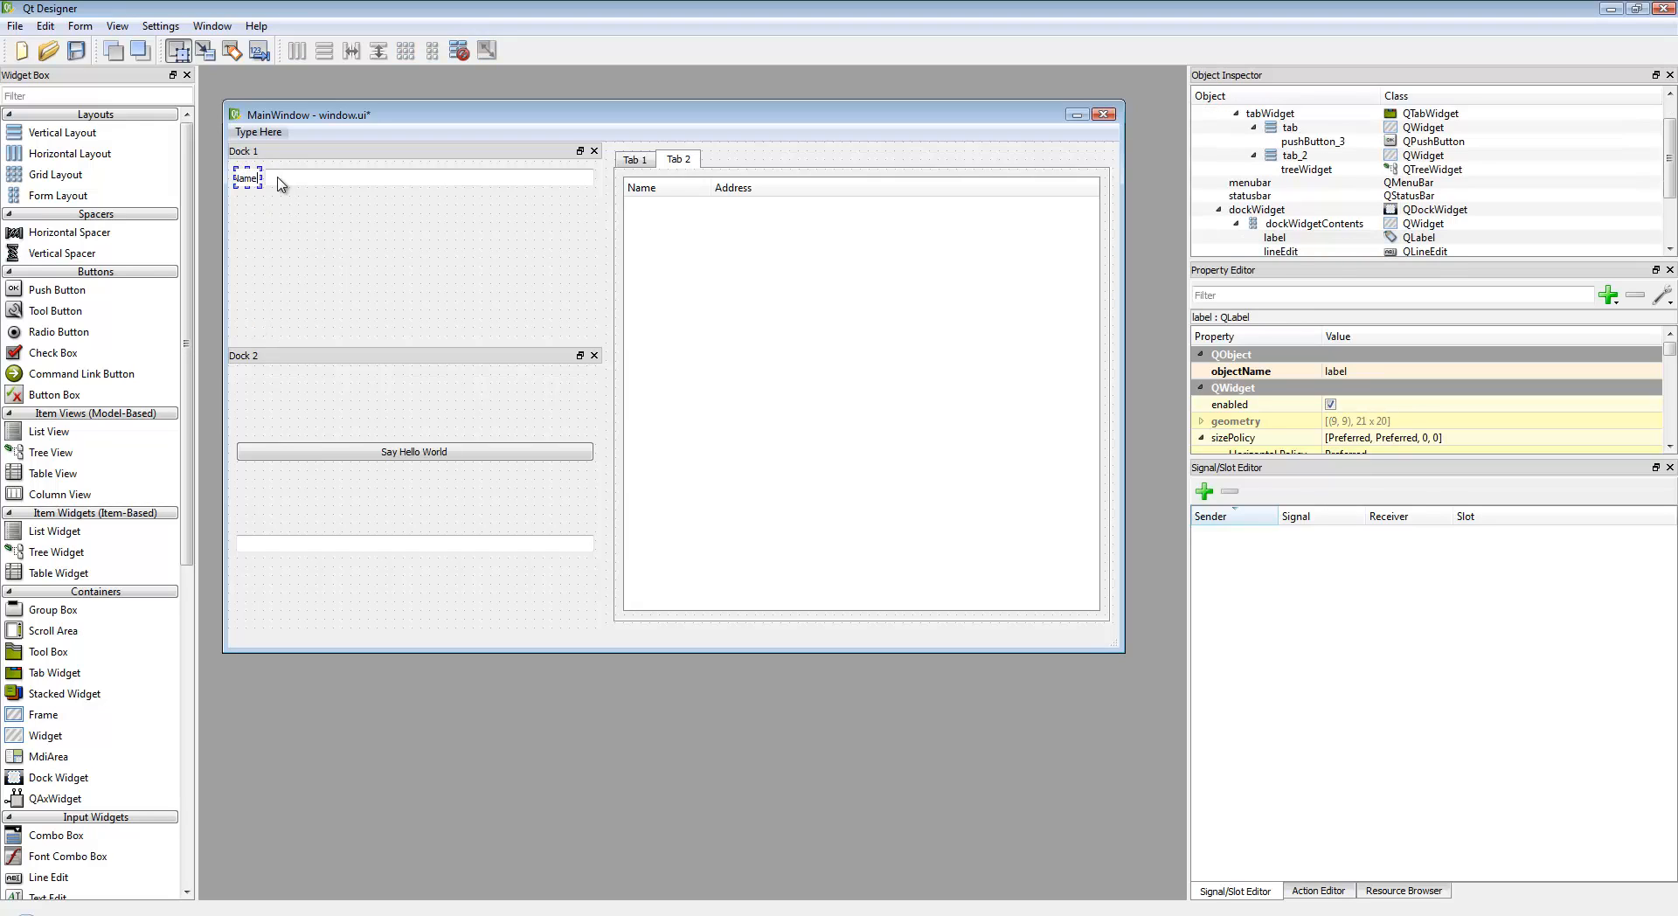
pyautogui.press('Return')
pyautogui.write('First Na')
pyautogui.click(338, 241)
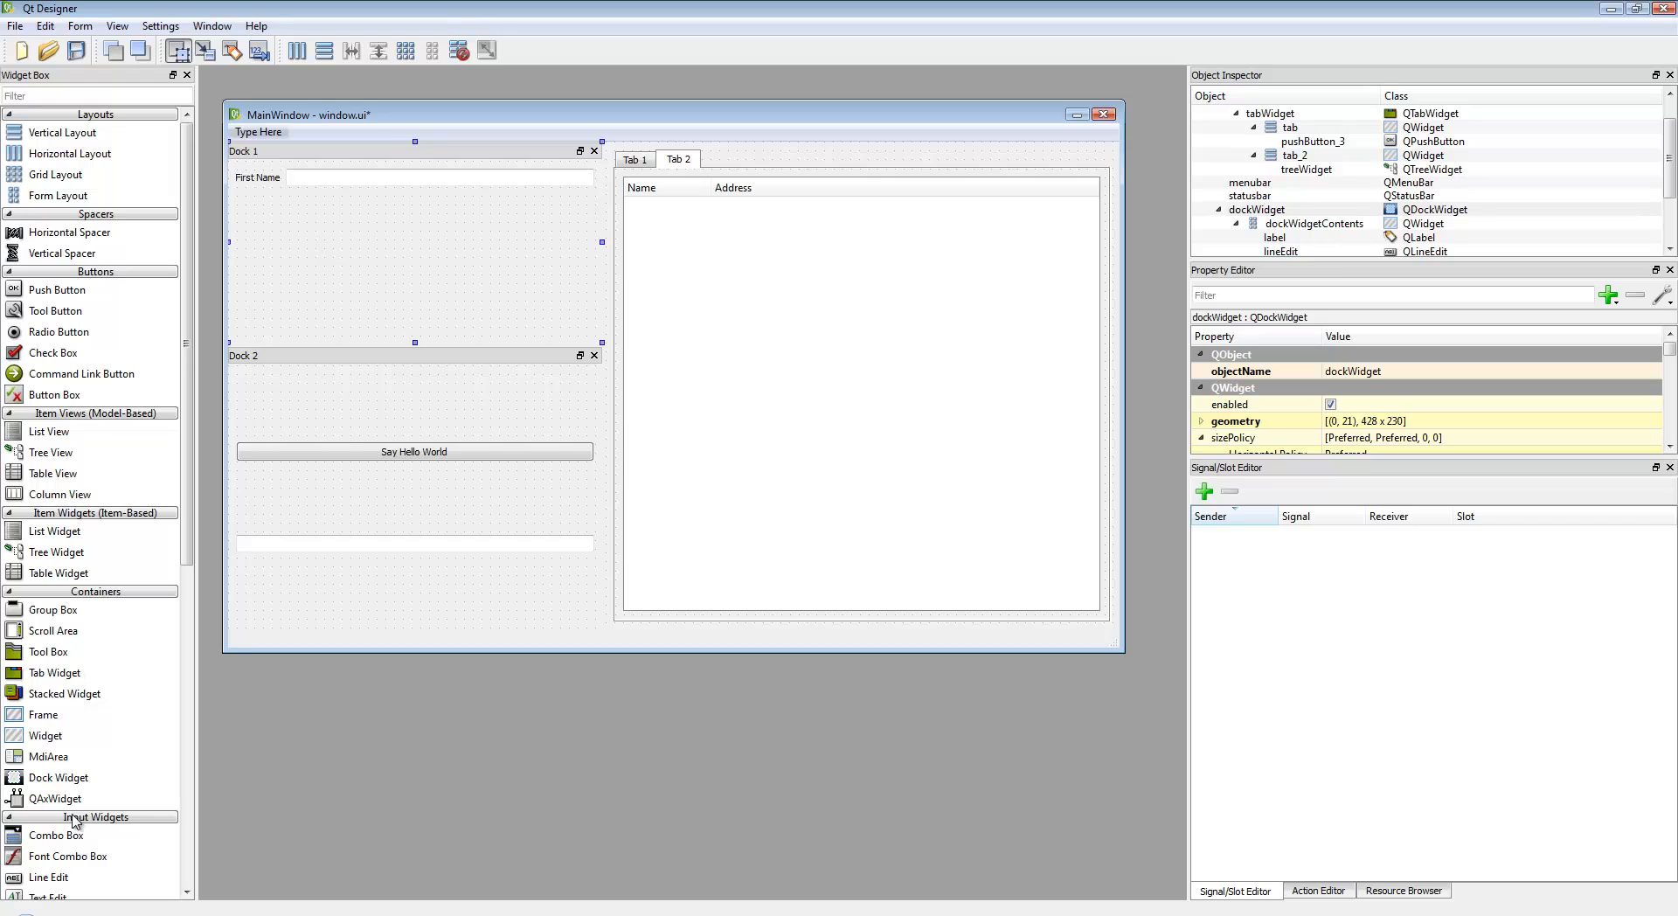
# Step: Add a second row with a Label and a Line Edit below First Name in Dock 1's form layout
pyautogui.scroll(-5, 61, 865)
pyautogui.moveTo(61, 848); pyautogui.dragTo(251, 227)
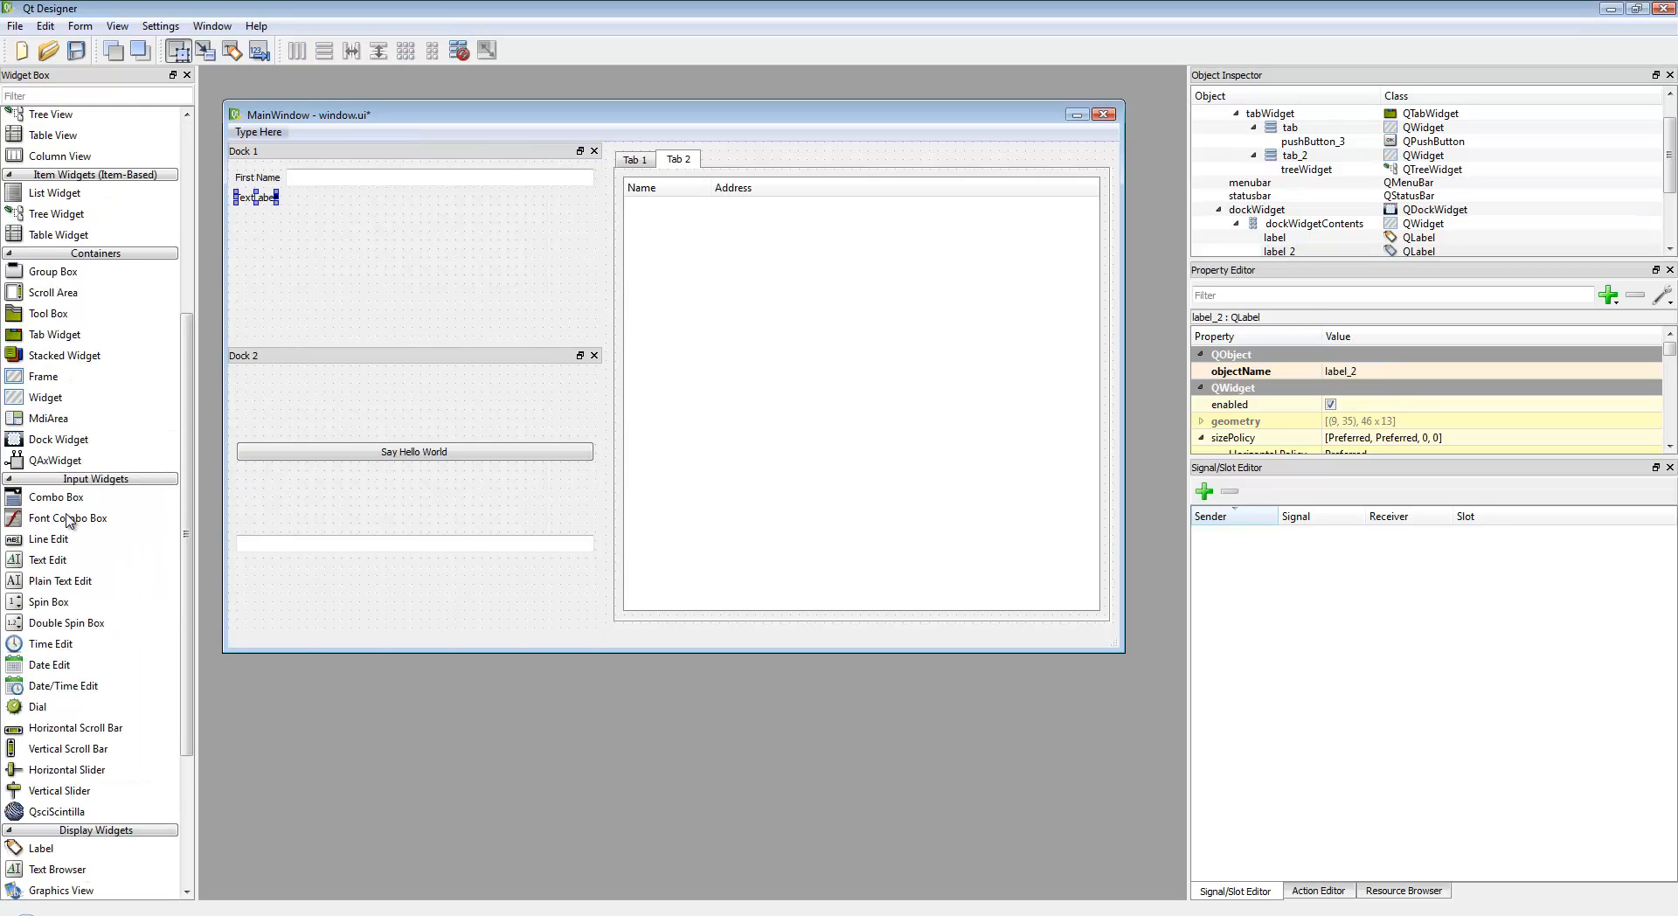
pyautogui.moveTo(50, 545); pyautogui.dragTo(448, 197)
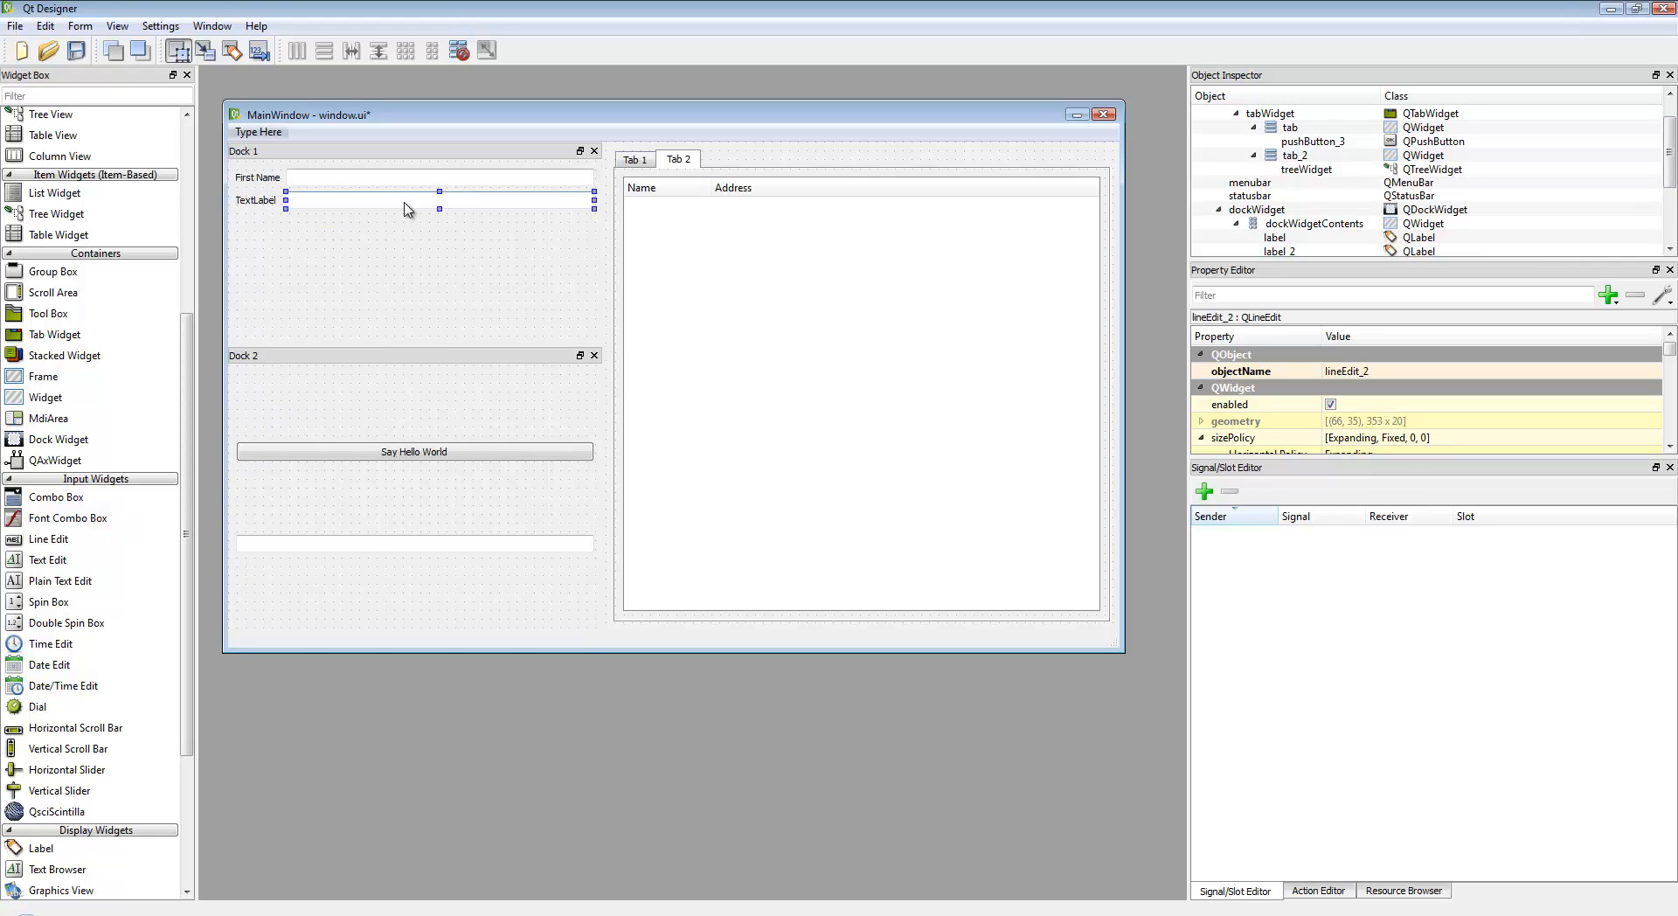
# Step: Change the text of the second row's label in Dock 1 to "Last Name"
pyautogui.doubleClick(262, 203)
pyautogui.write('Last')
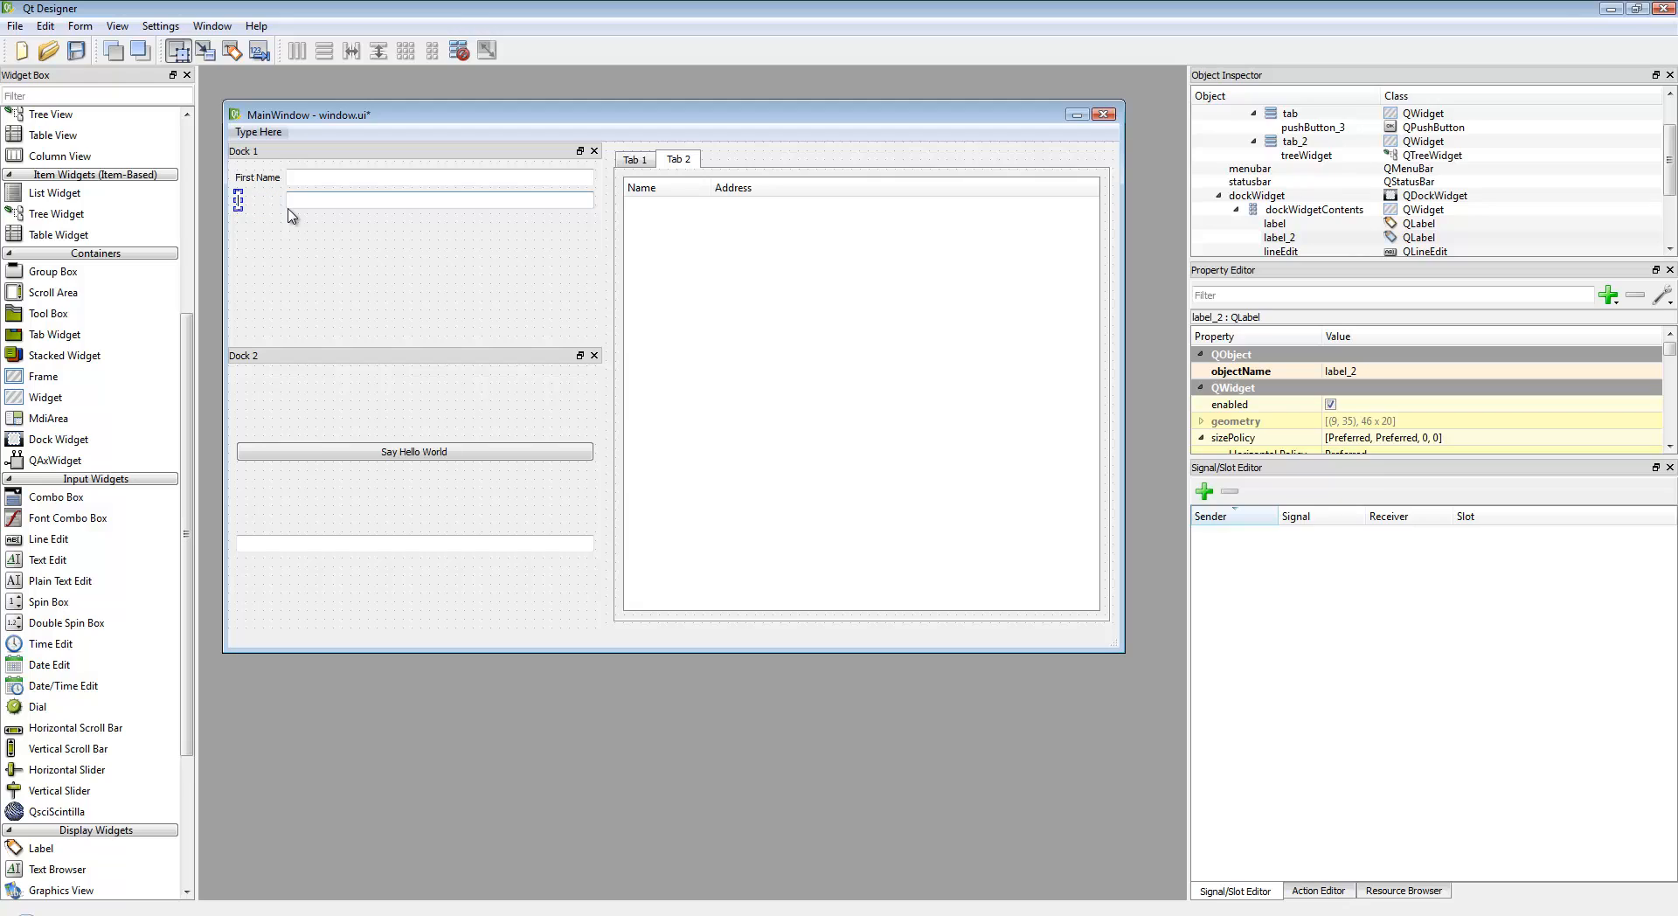
pyautogui.press('BackSpace')
pyautogui.press('BackSpace')
pyautogui.press('BackSpace')
pyautogui.press('BackSpace')
pyautogui.write('Last nam')
pyautogui.press('BackSpace')
pyautogui.press('BackSpace')
pyautogui.press('BackSpace')
pyautogui.press('BackSpace')
pyautogui.write('Name')
pyautogui.click(354, 282)
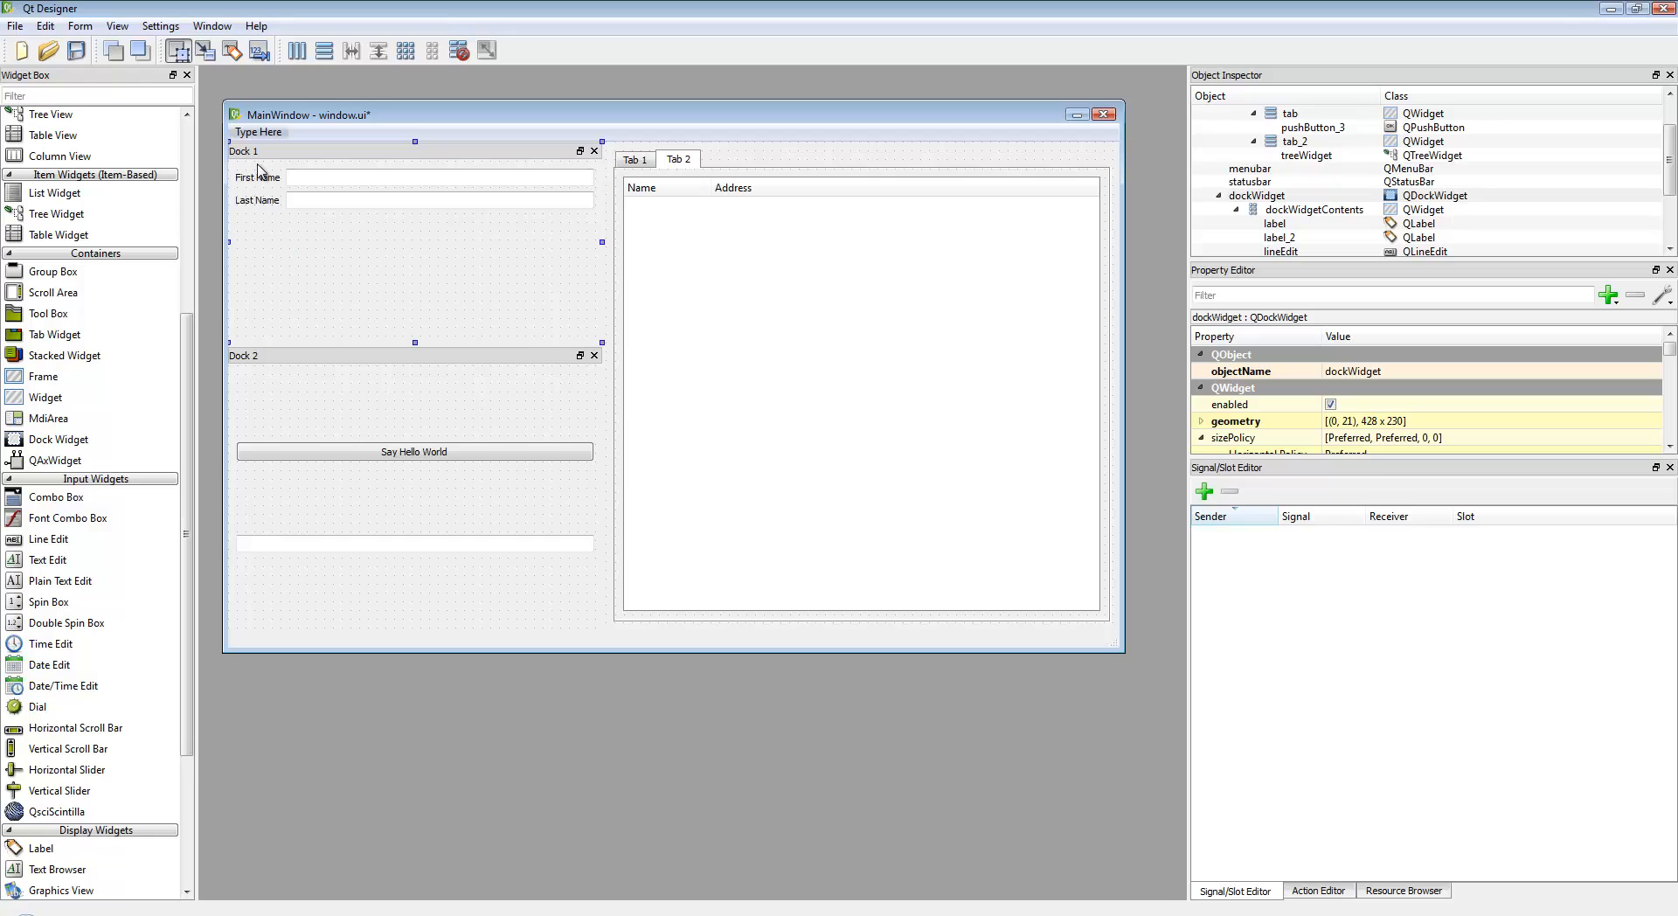
# Step: Preview the form, test how the fields stretch by widening and narrowing the docks, and close the preview
pyautogui.click(80, 26)
pyautogui.moveTo(107, 235)
pyautogui.click(349, 262)
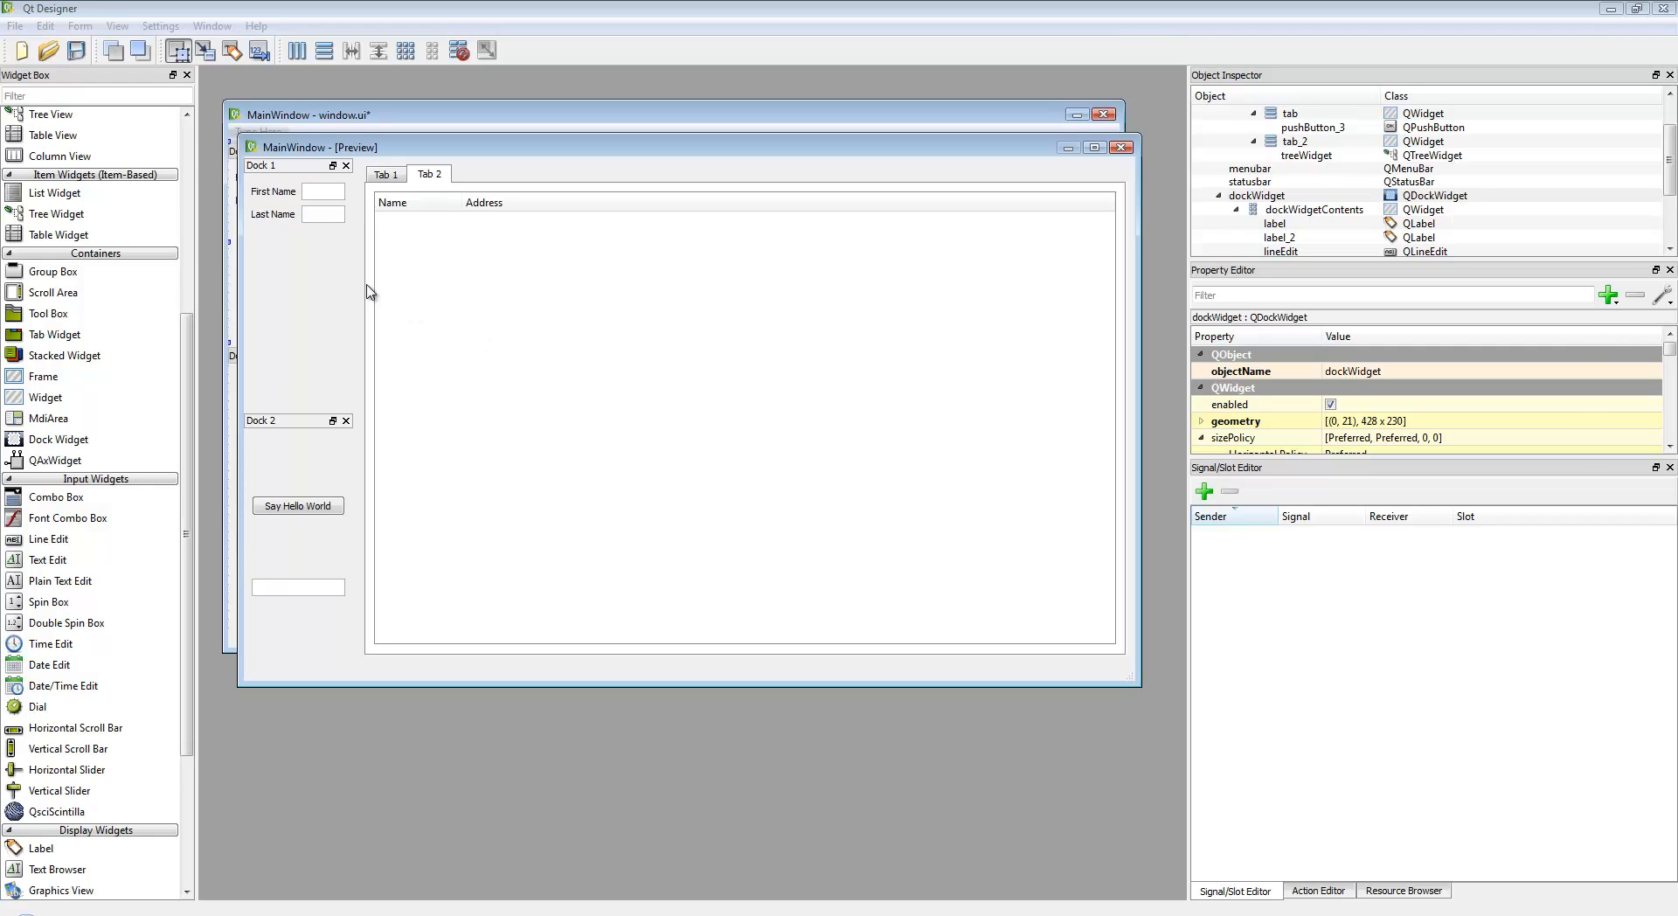
pyautogui.moveTo(353, 280); pyautogui.dragTo(690, 290)
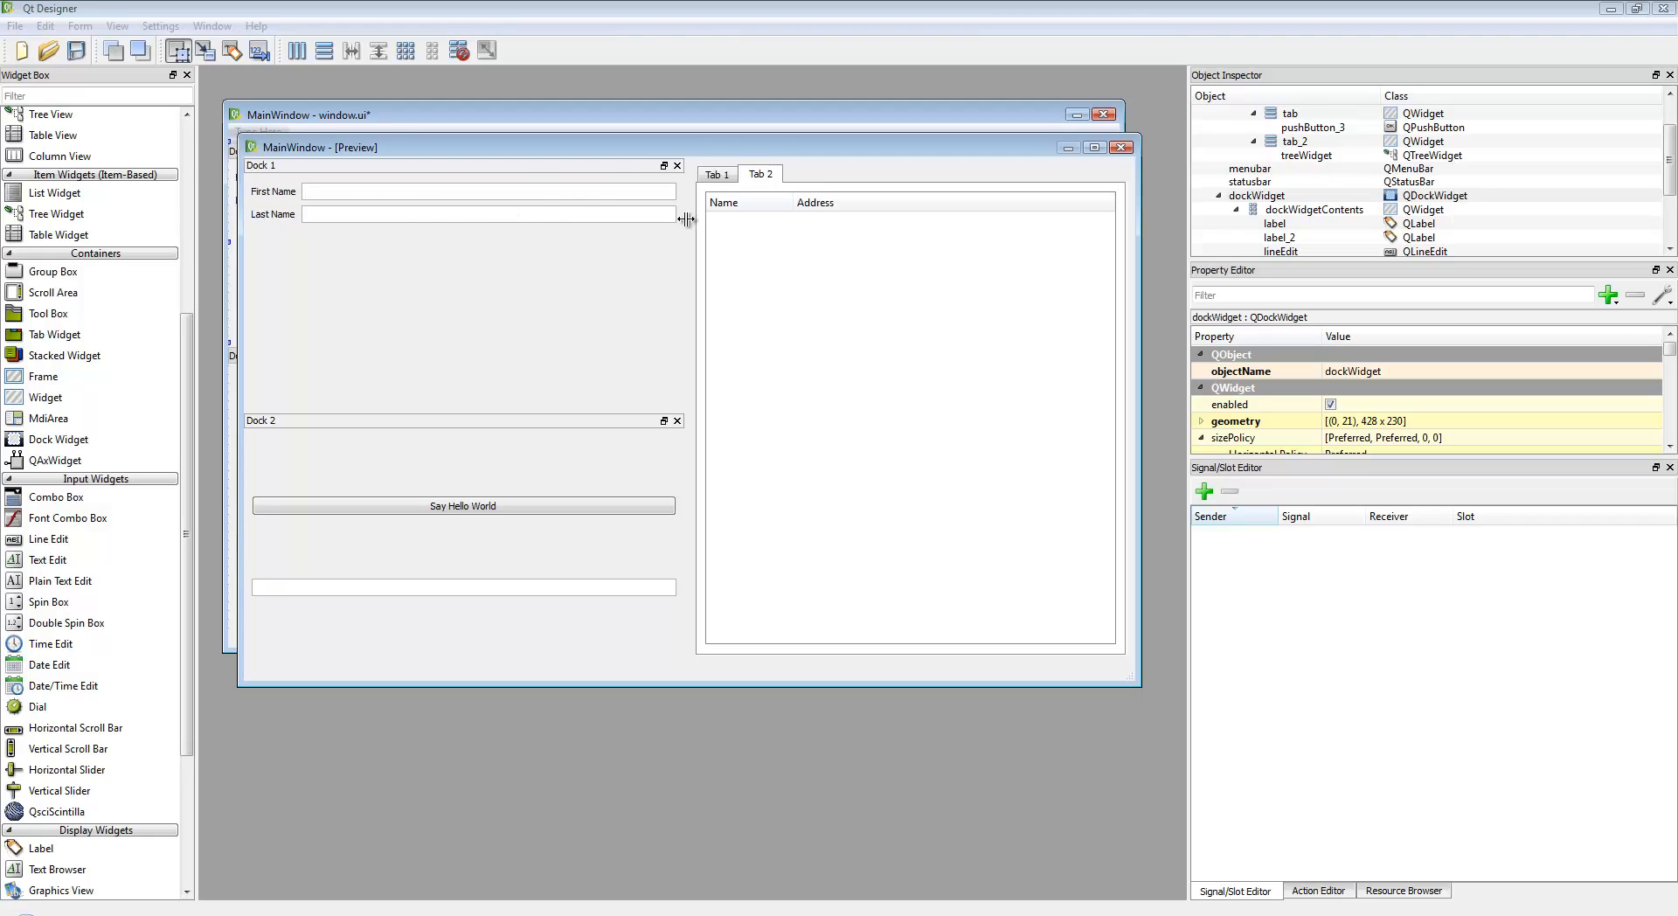
pyautogui.moveTo(686, 219); pyautogui.dragTo(584, 218)
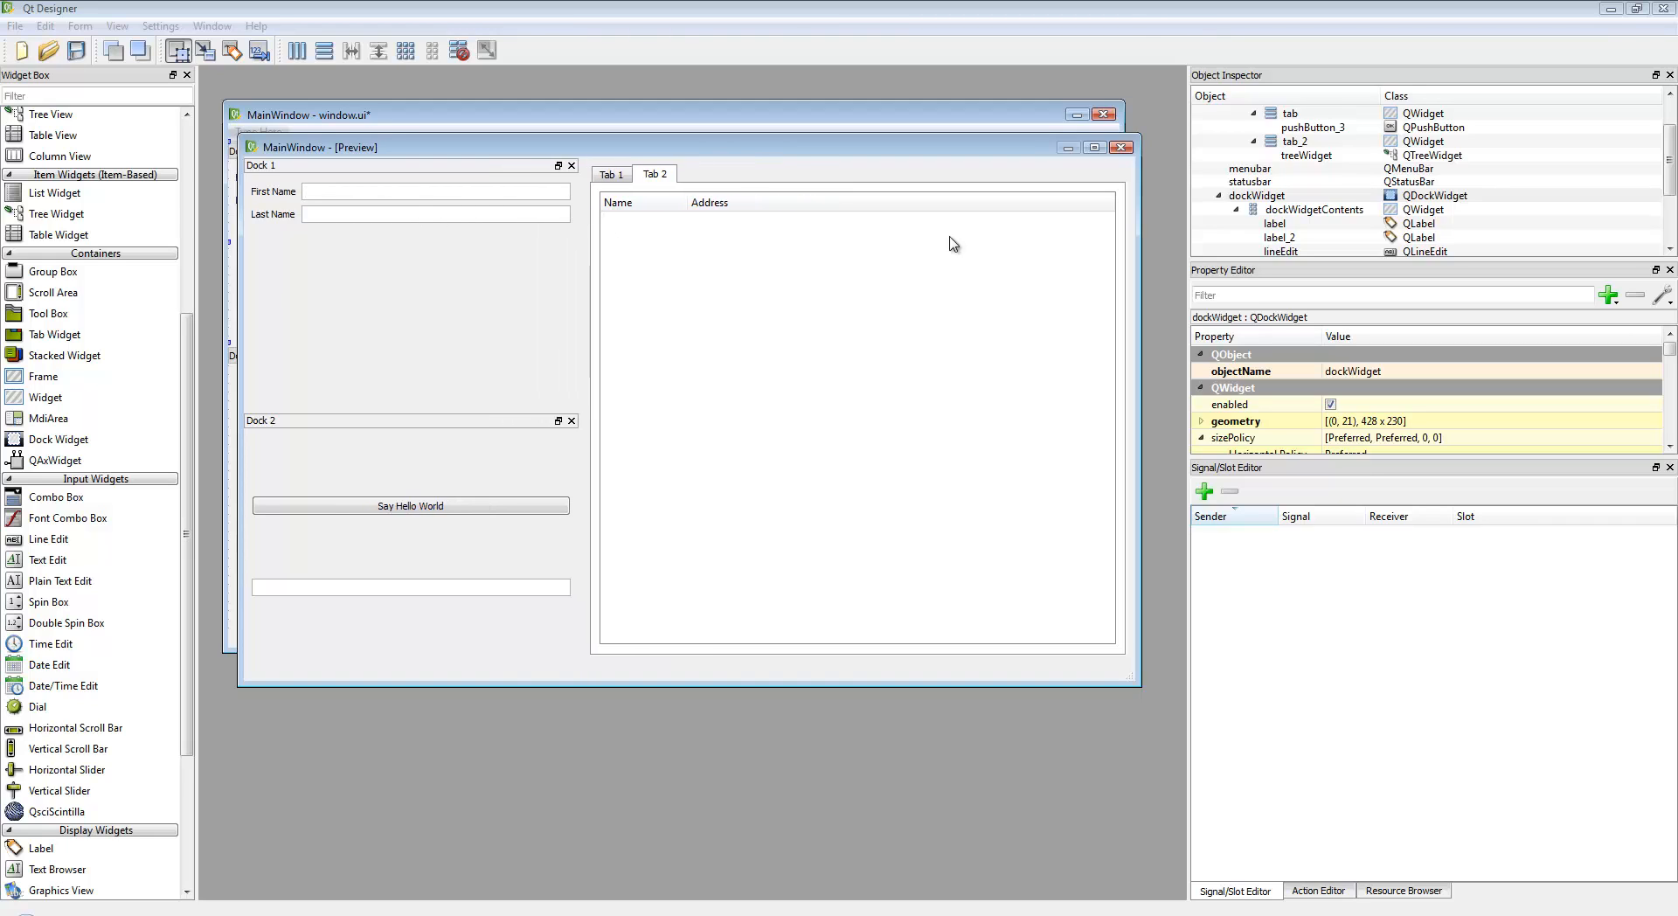
pyautogui.click(1121, 147)
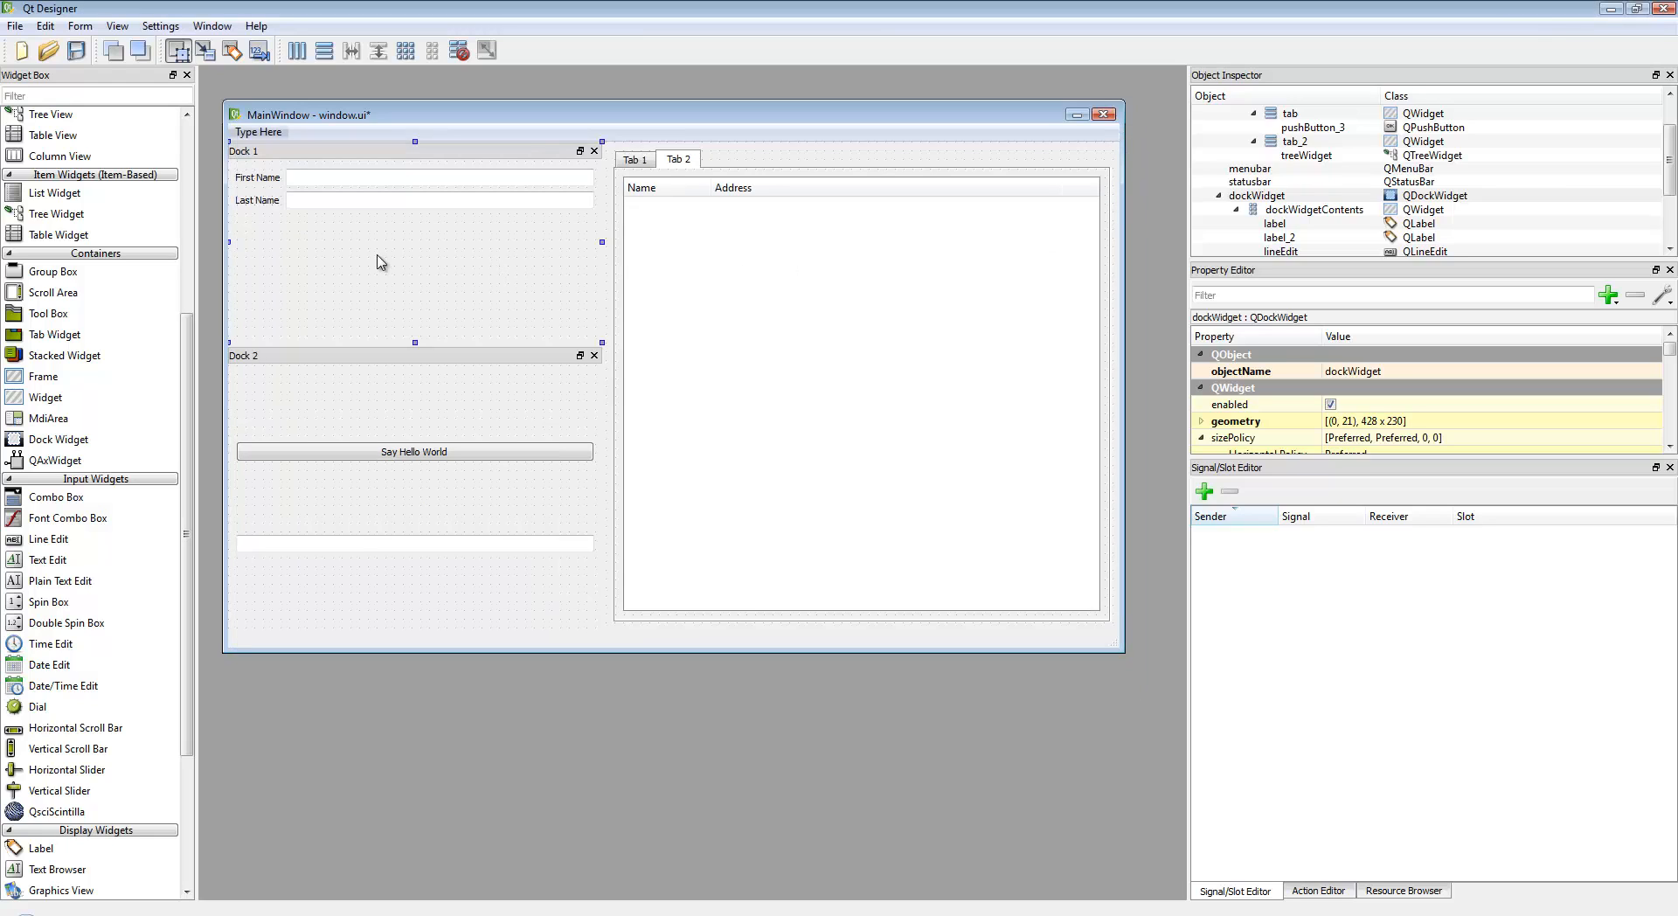
# Step: Lay out the contents of Dock 1 in a grid
pyautogui.rightClick(301, 254)
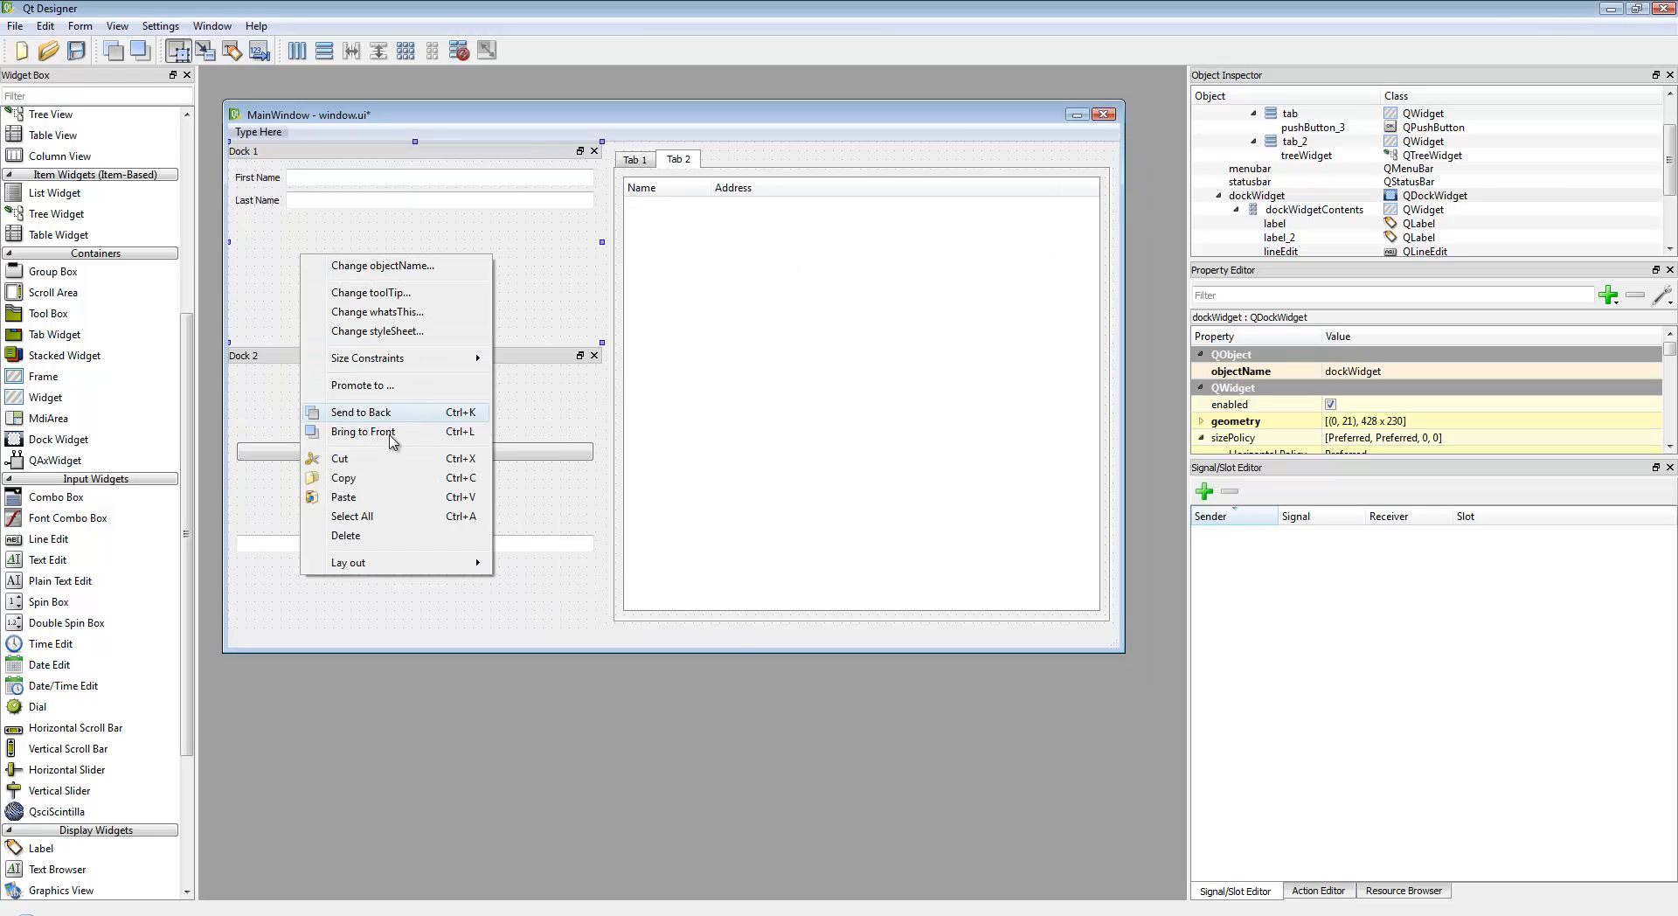
pyautogui.moveTo(392, 569)
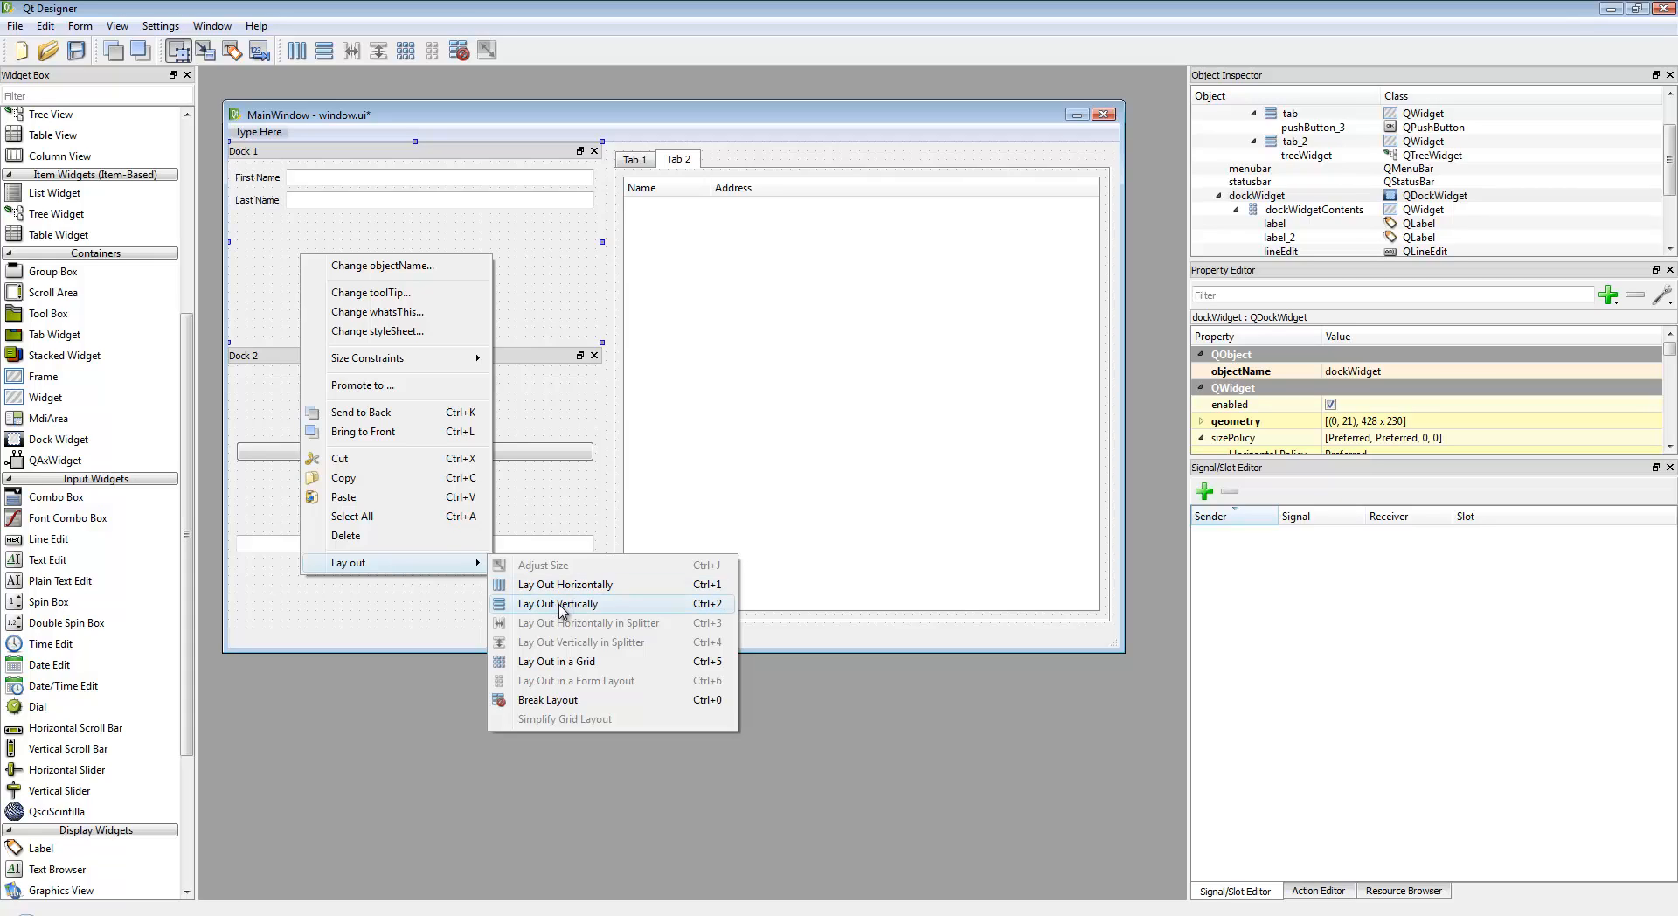
pyautogui.click(543, 662)
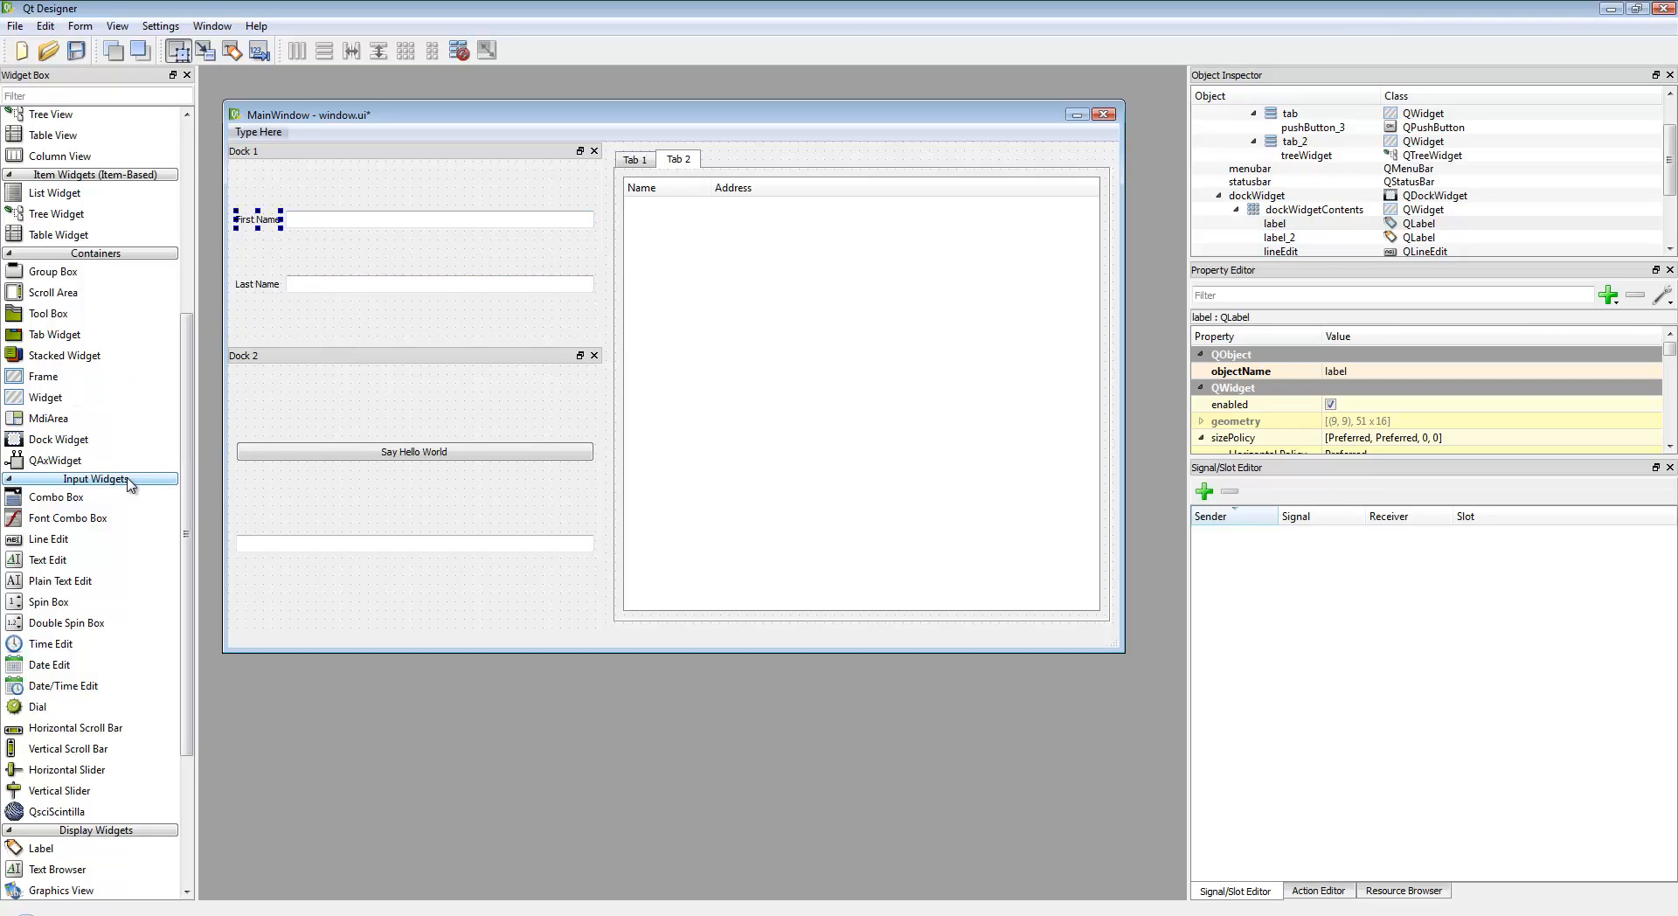
# Step: Add a Spin Box beside the First Name field in Dock 1's grid and delete it again
pyautogui.moveTo(46, 603); pyautogui.dragTo(593, 228)
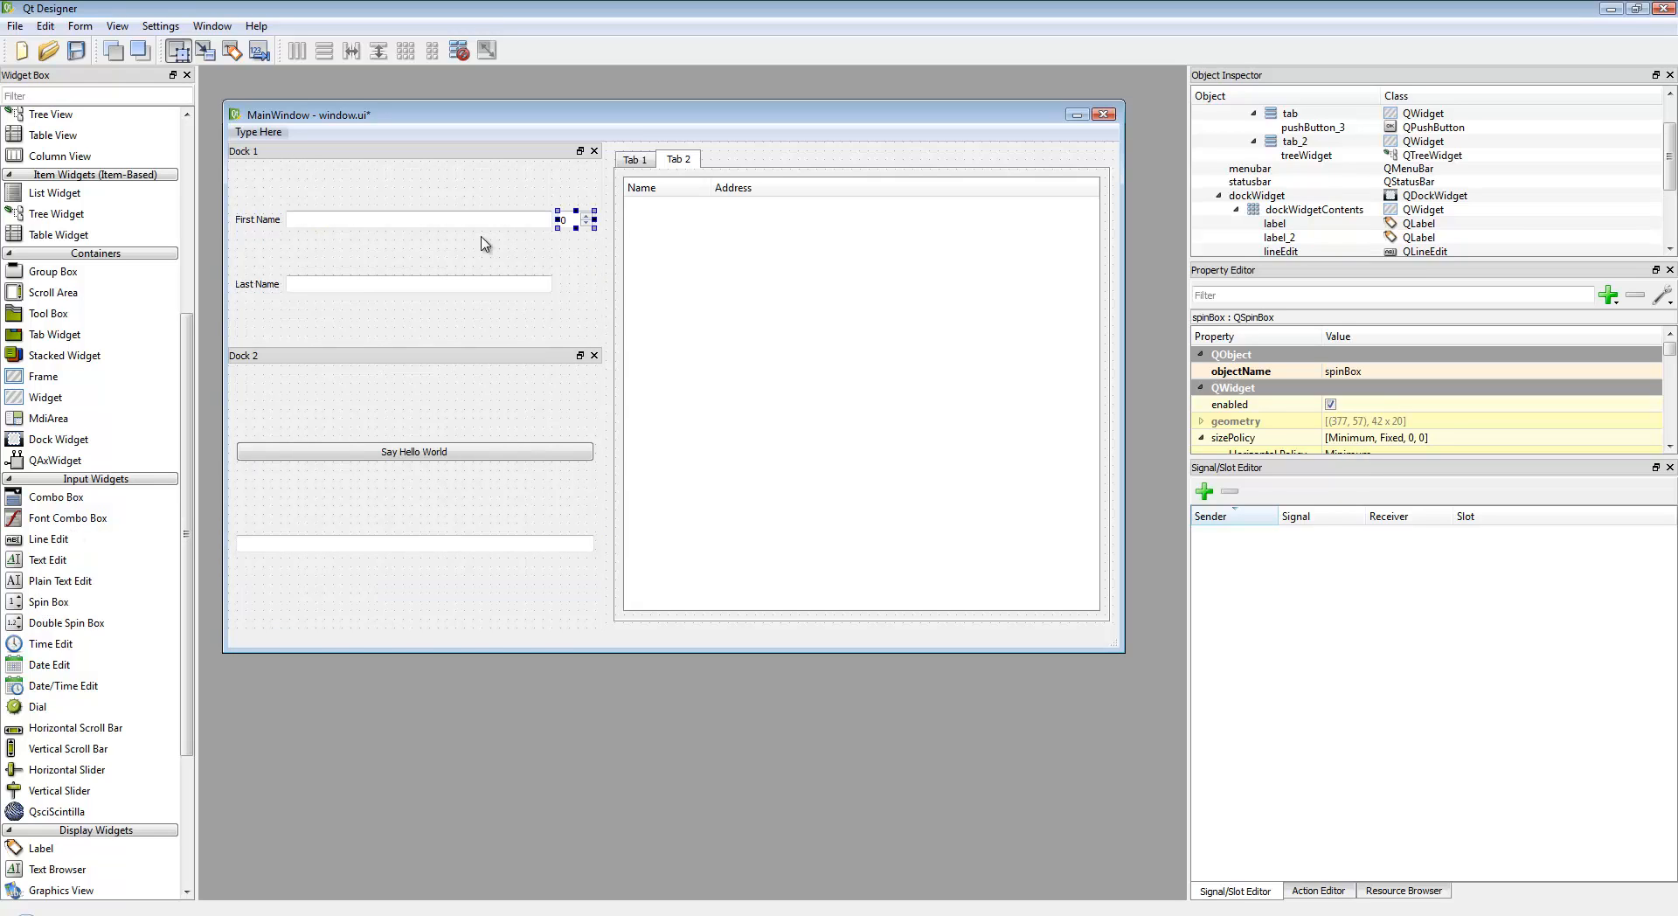
pyautogui.click(536, 270)
pyautogui.click(585, 230)
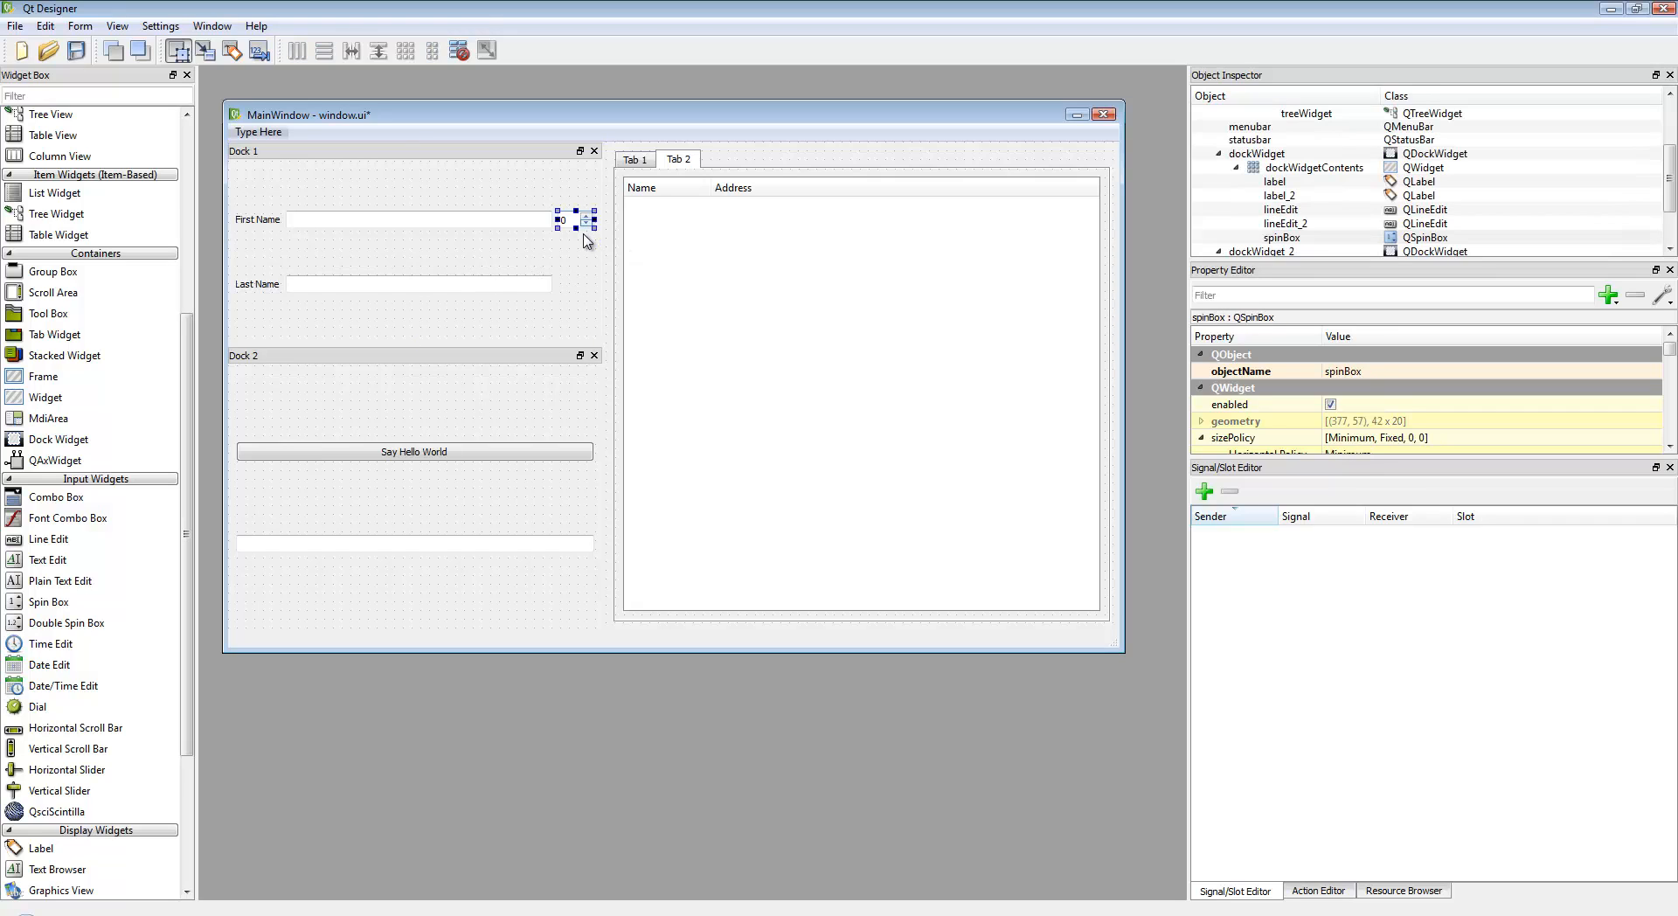
pyautogui.press('Delete')
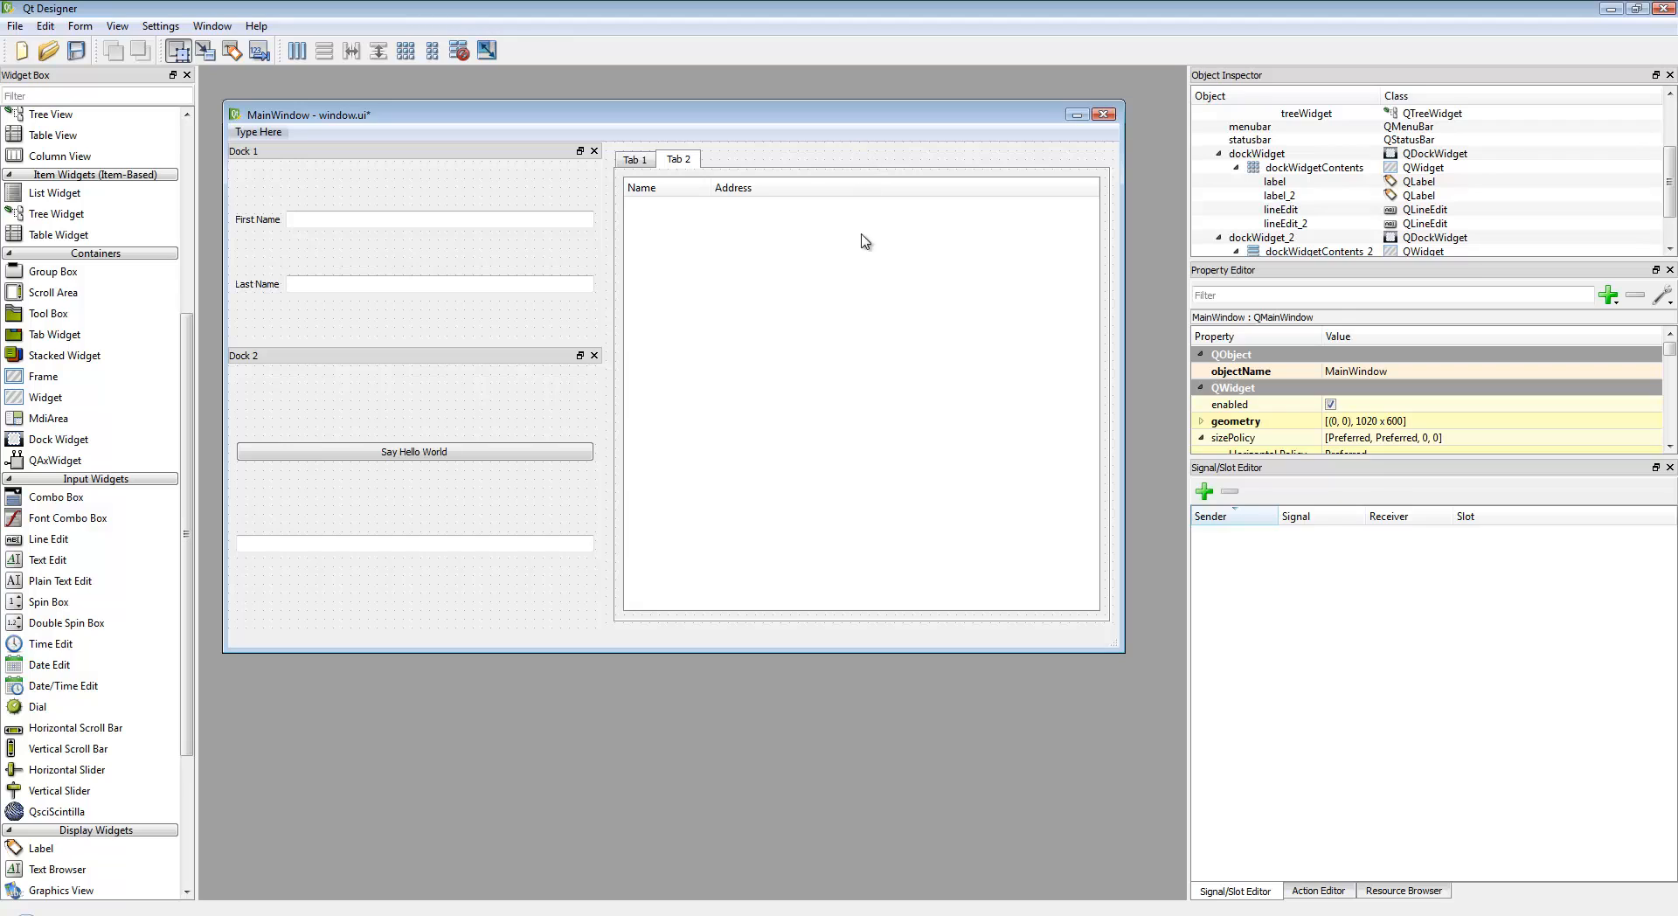
# Step: Lay out the main window's central area horizontally, adding a second Tab Widget after the existing one and a Line Edit between the two
pyautogui.rightClick(754, 148)
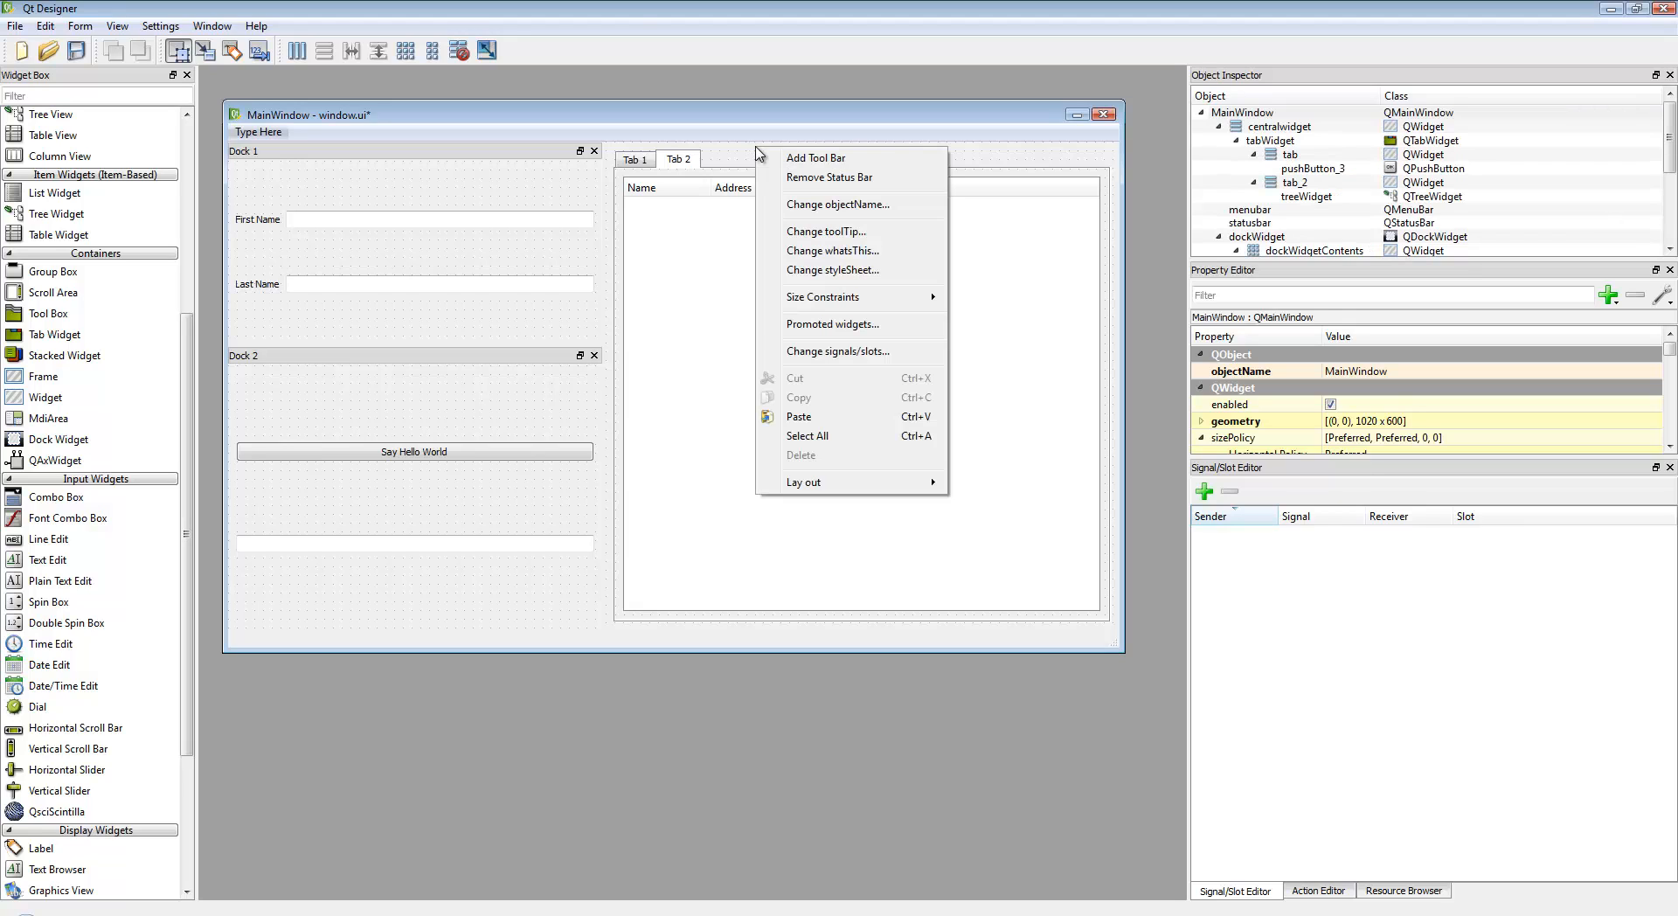
pyautogui.moveTo(854, 482)
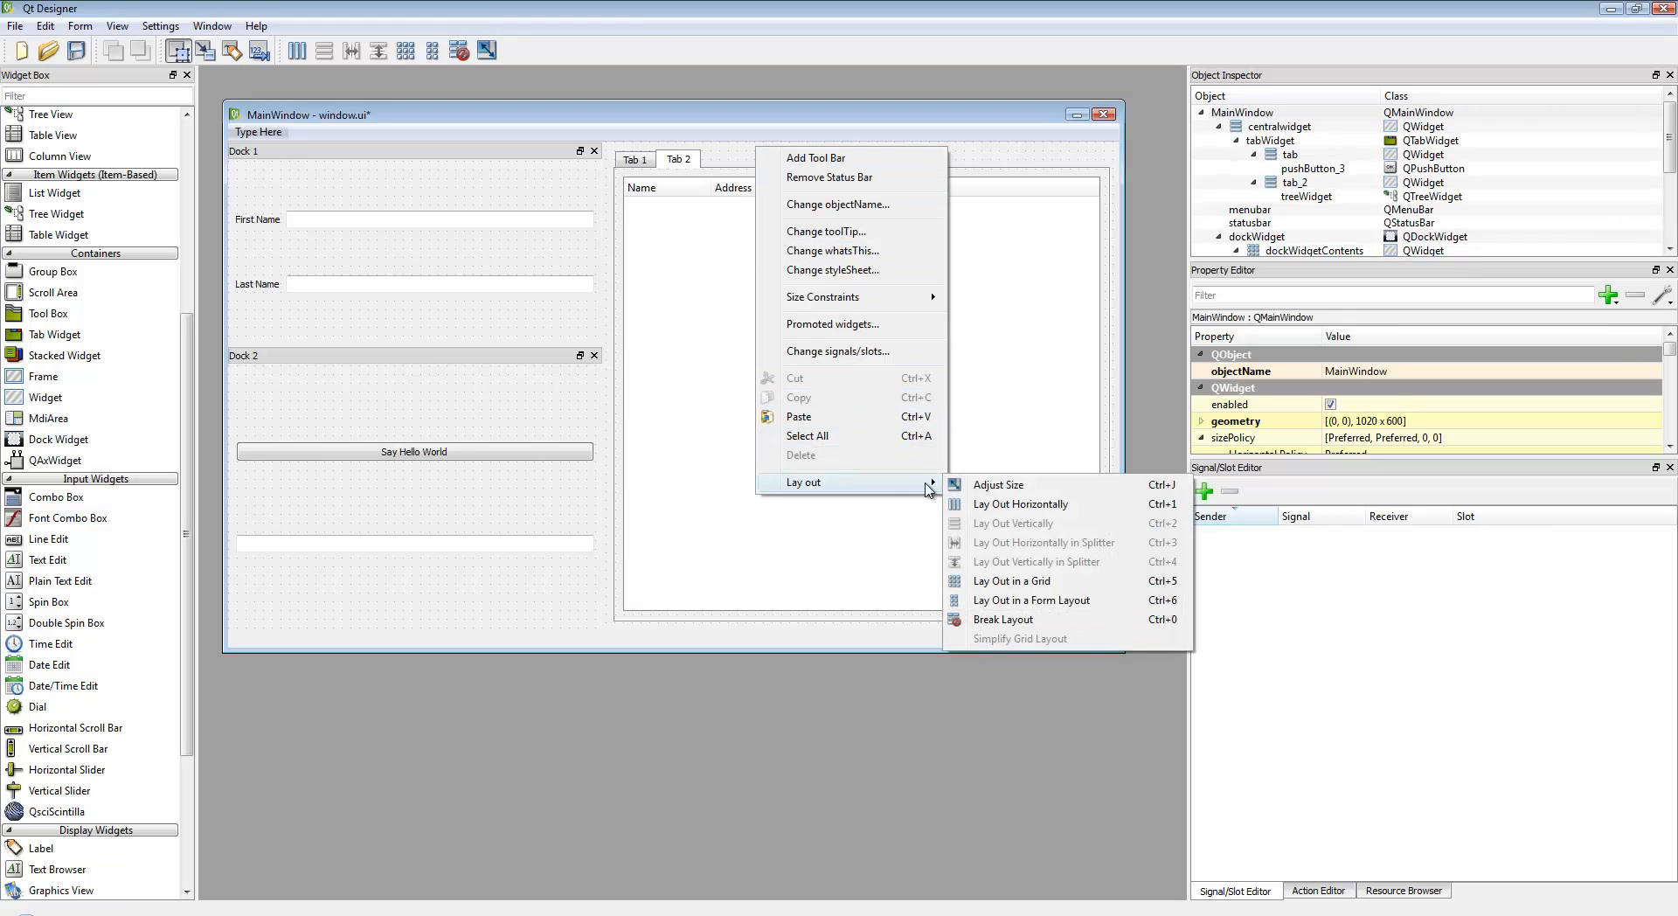
pyautogui.click(987, 505)
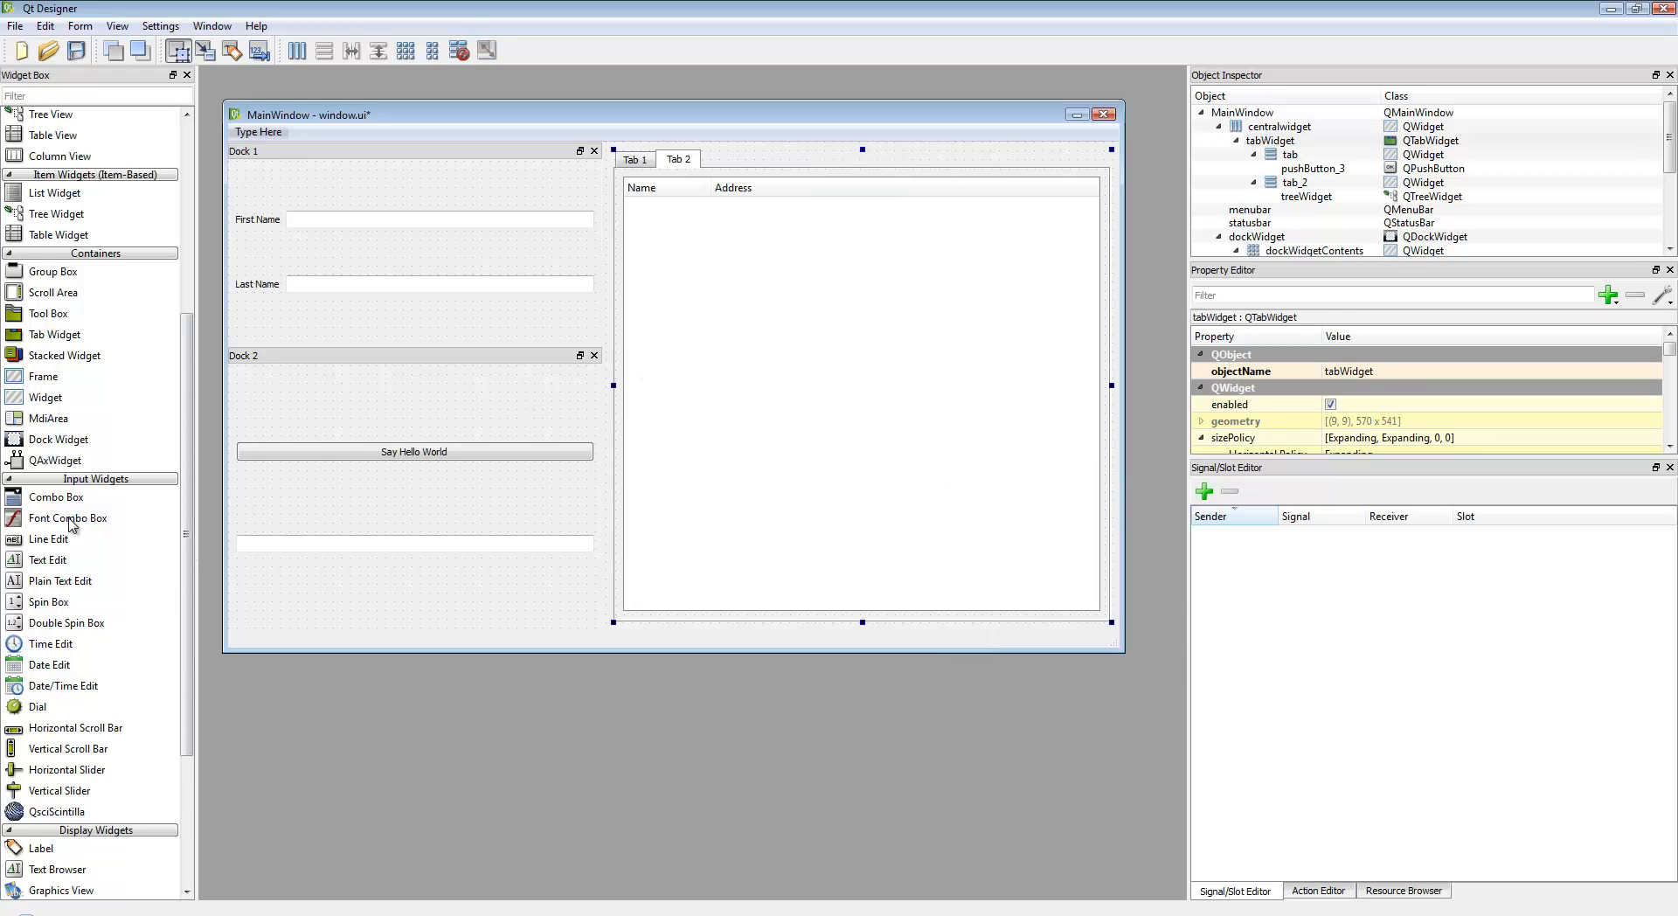
pyautogui.moveTo(29, 343); pyautogui.dragTo(1114, 379)
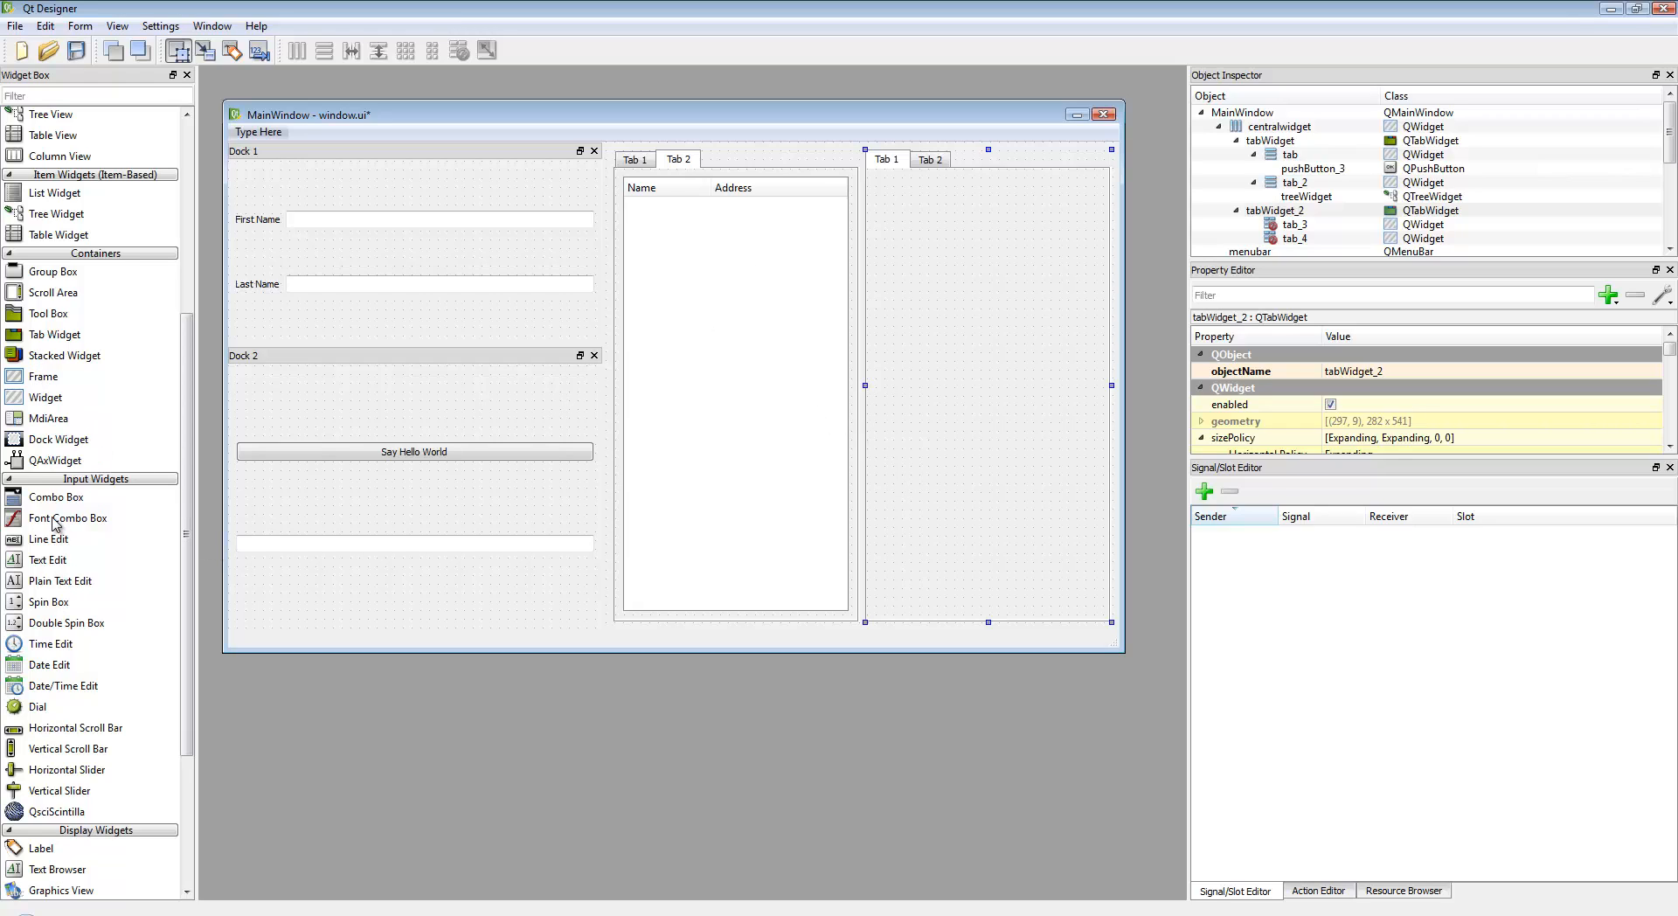
pyautogui.moveTo(42, 546); pyautogui.dragTo(798, 635)
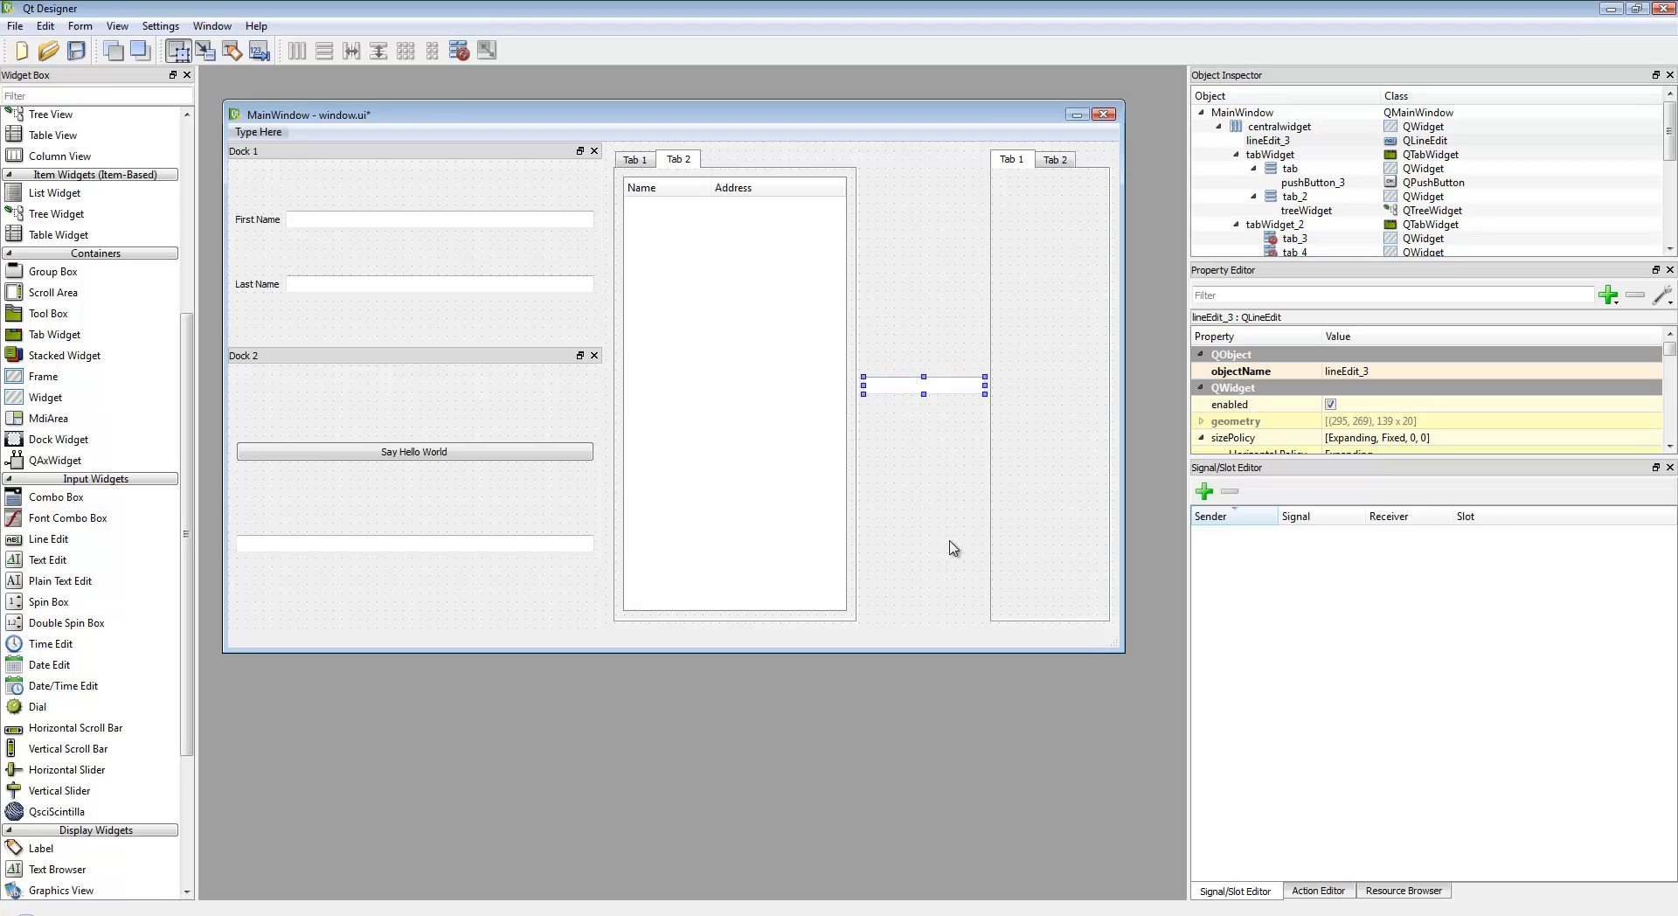
# Step: Lay out the main window's central area vertically and check the stacked line edit and tab widgets by selecting them
pyautogui.rightClick(901, 563)
pyautogui.moveTo(1060, 897)
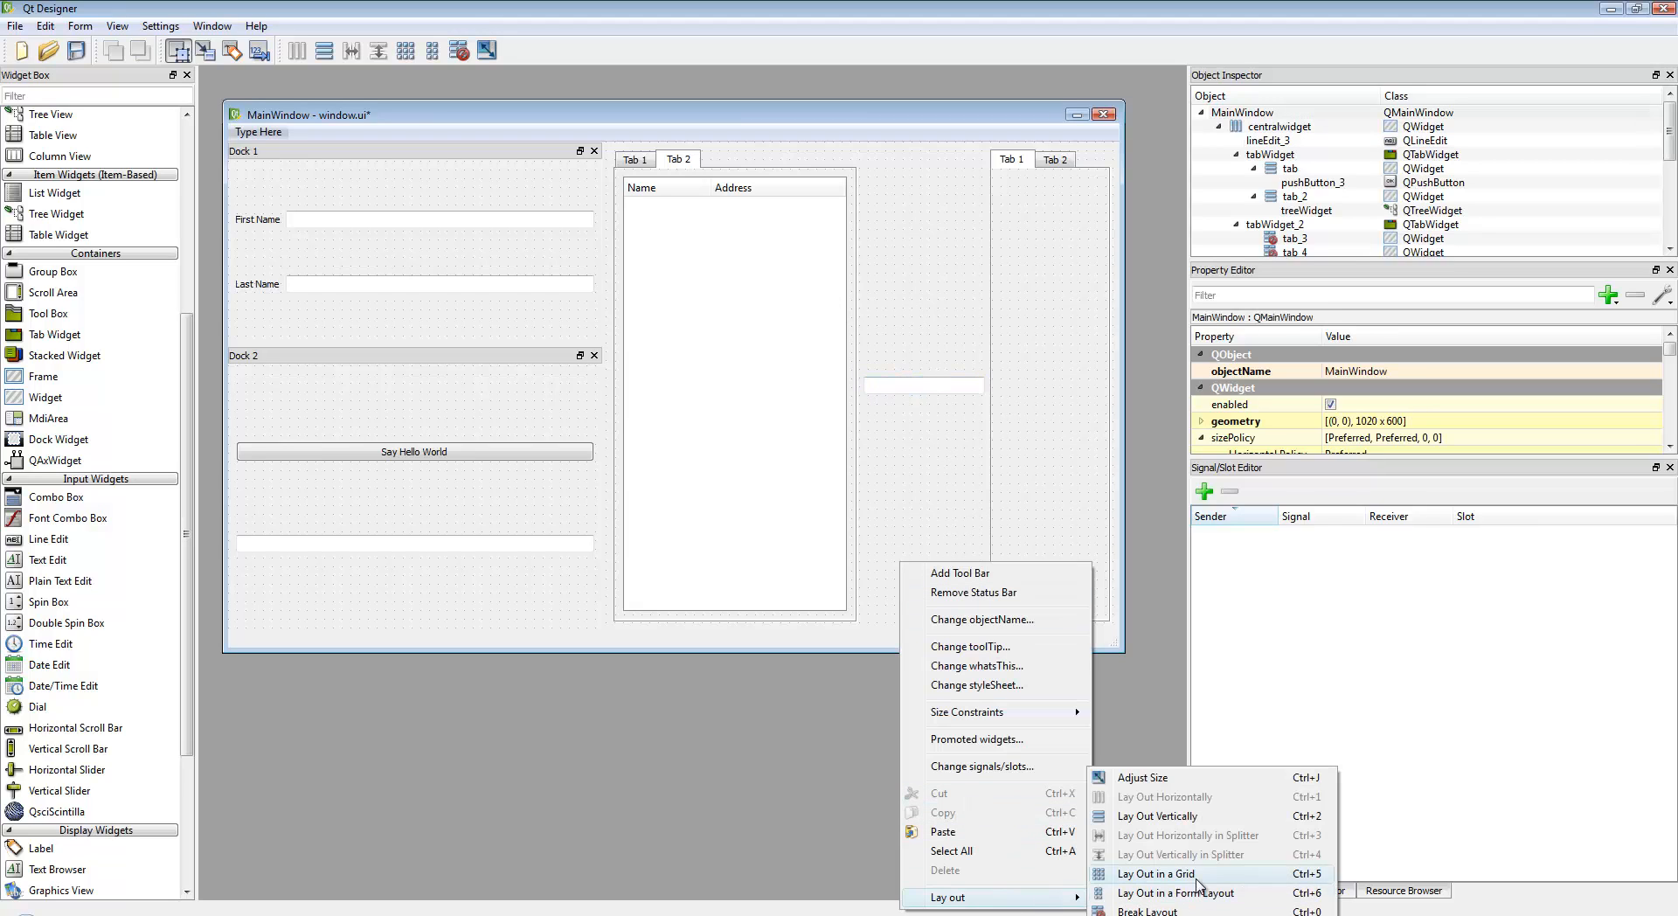
pyautogui.click(1167, 817)
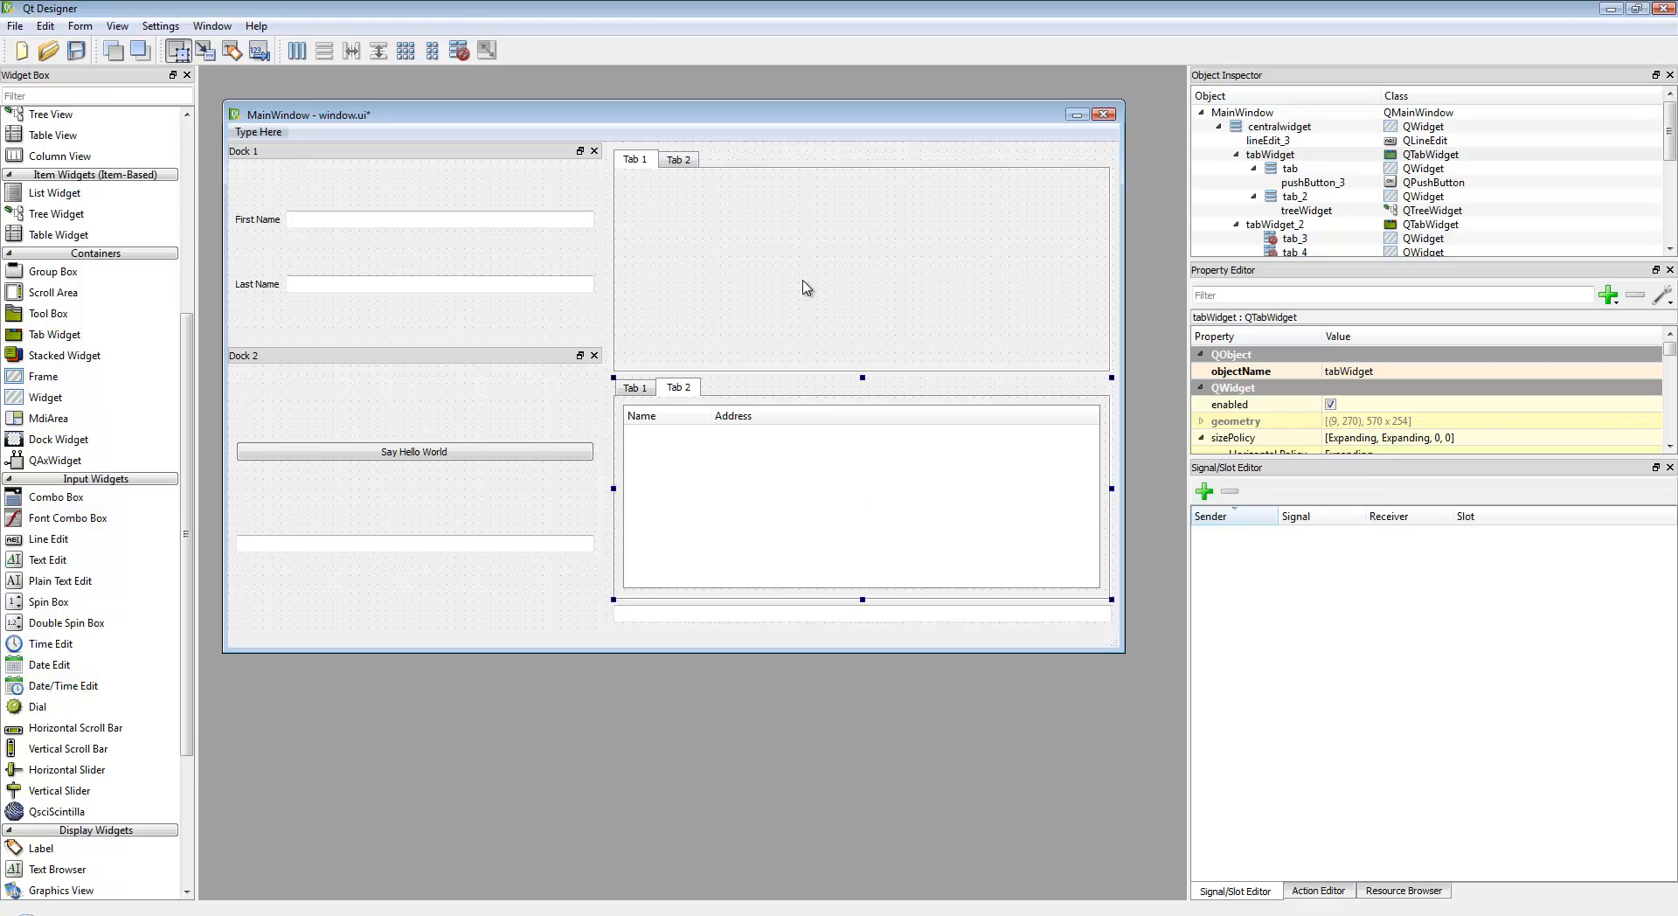
pyautogui.click(835, 612)
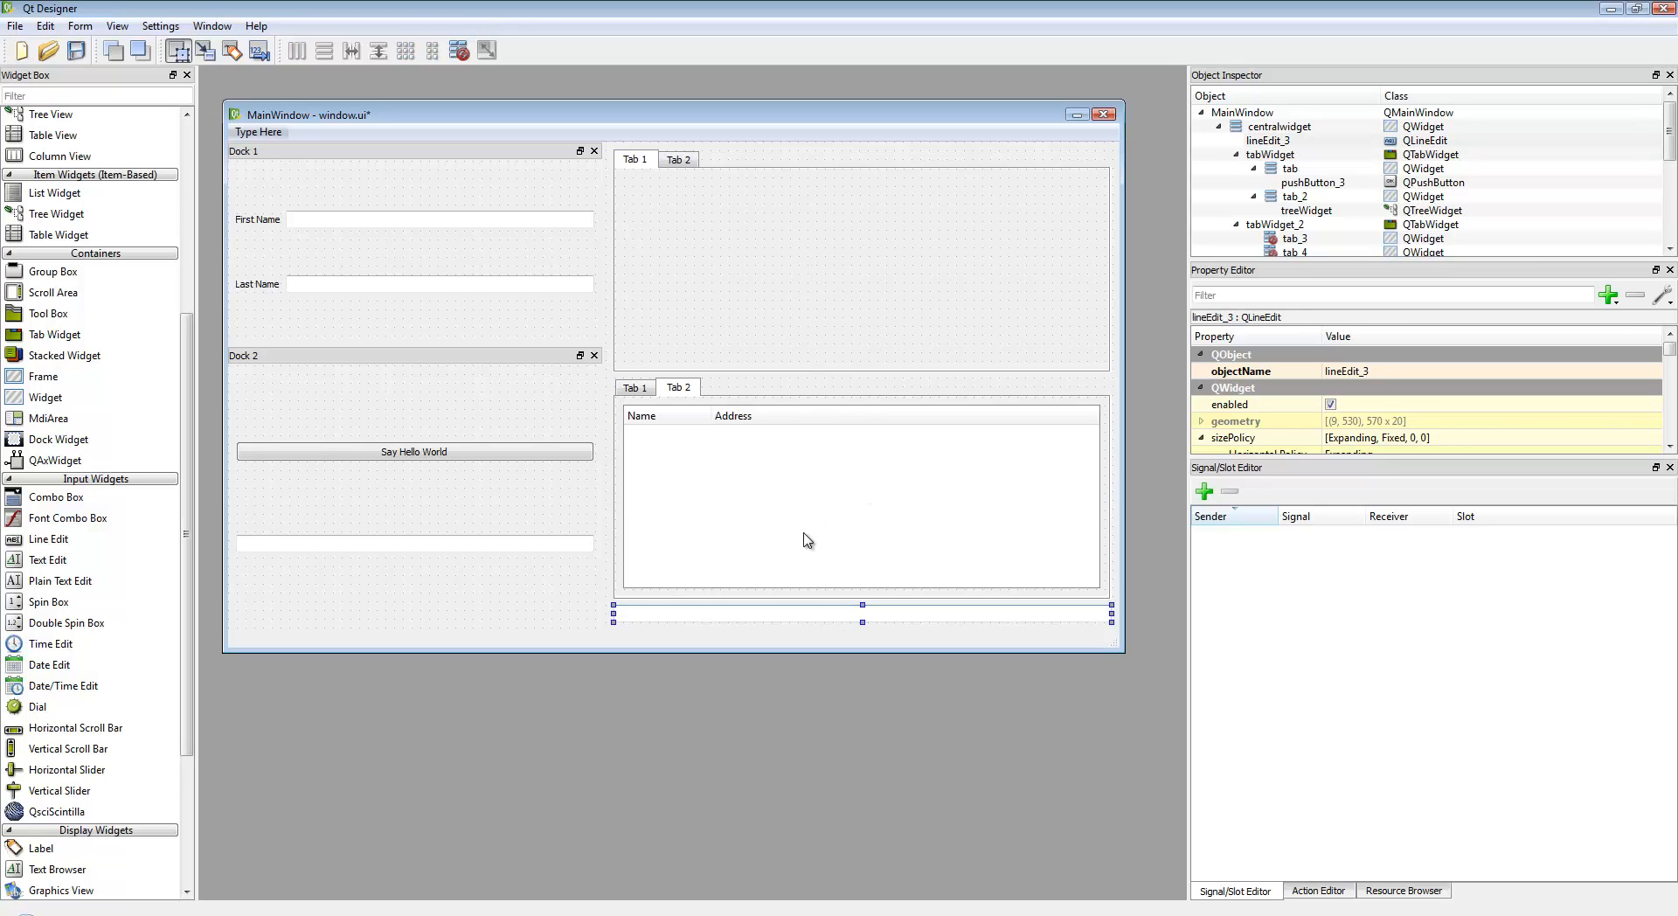
pyautogui.click(804, 270)
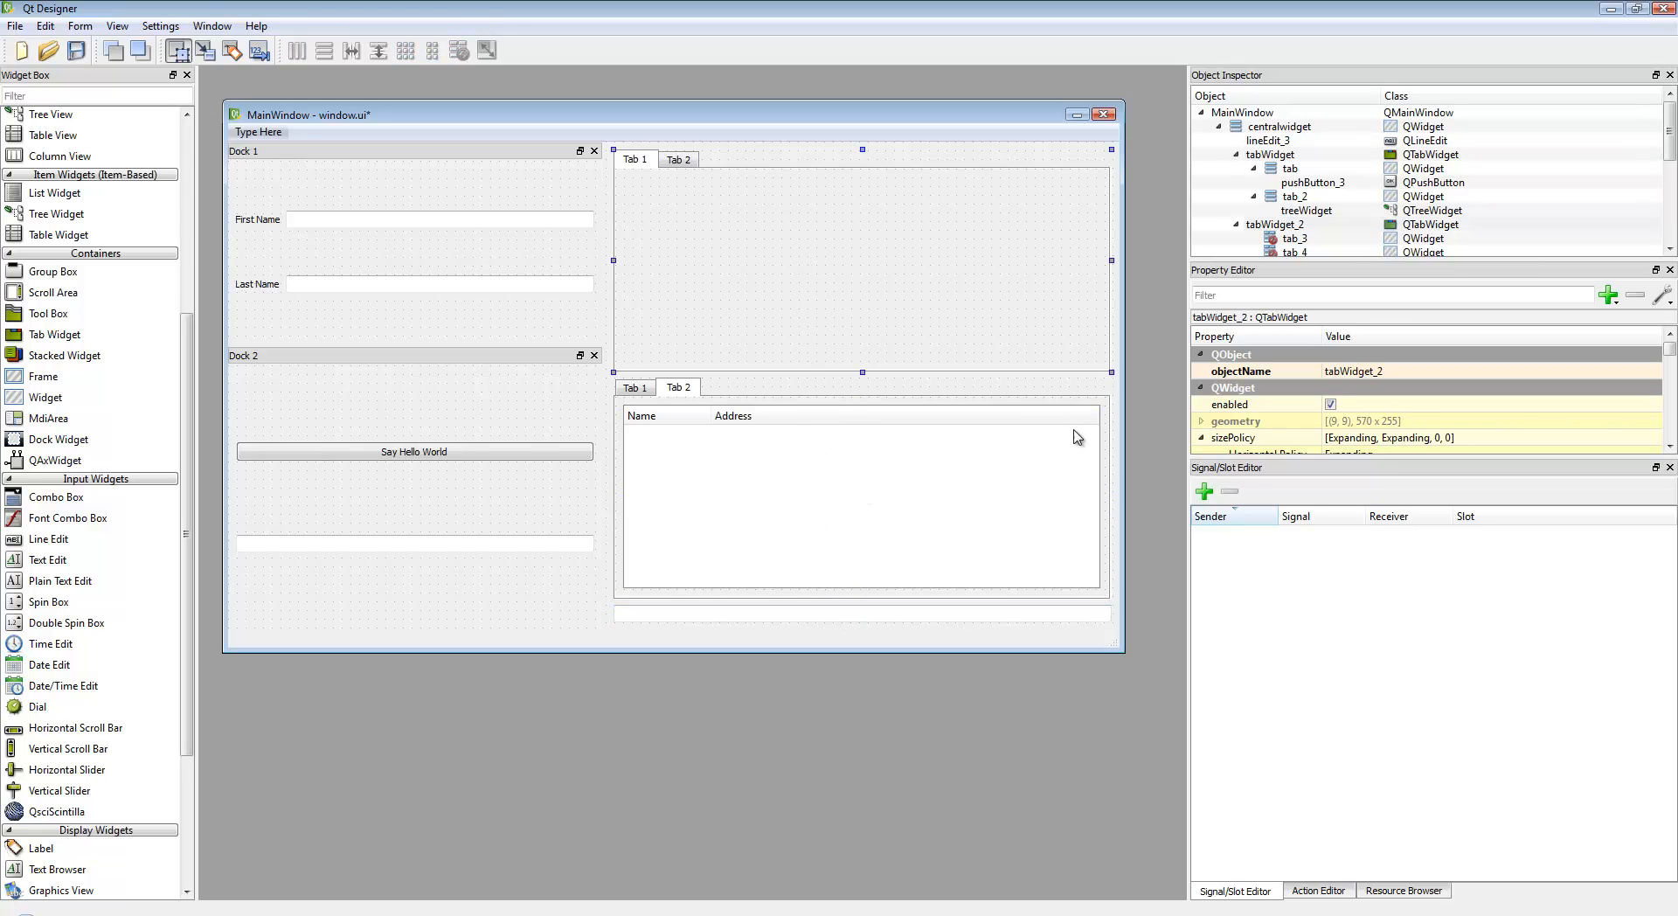
# Step: Lay out Tab 2 of the lower tab widget in a grid and move its tree widget above both tab widgets in the central area
pyautogui.rightClick(909, 393)
pyautogui.moveTo(1005, 779)
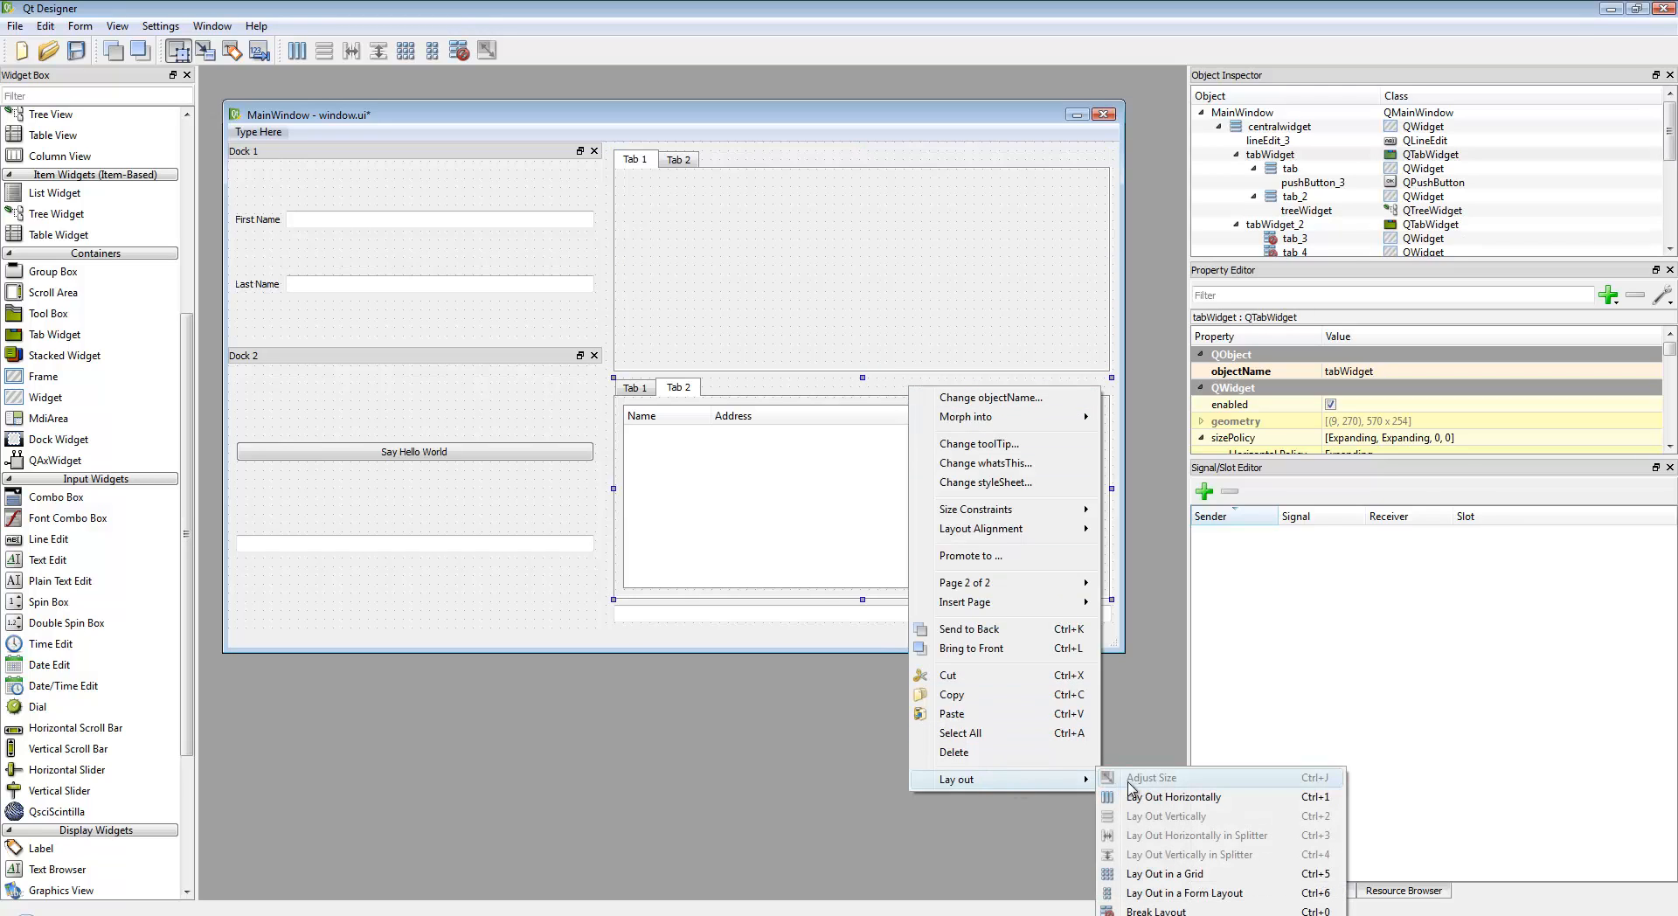
pyautogui.click(1164, 873)
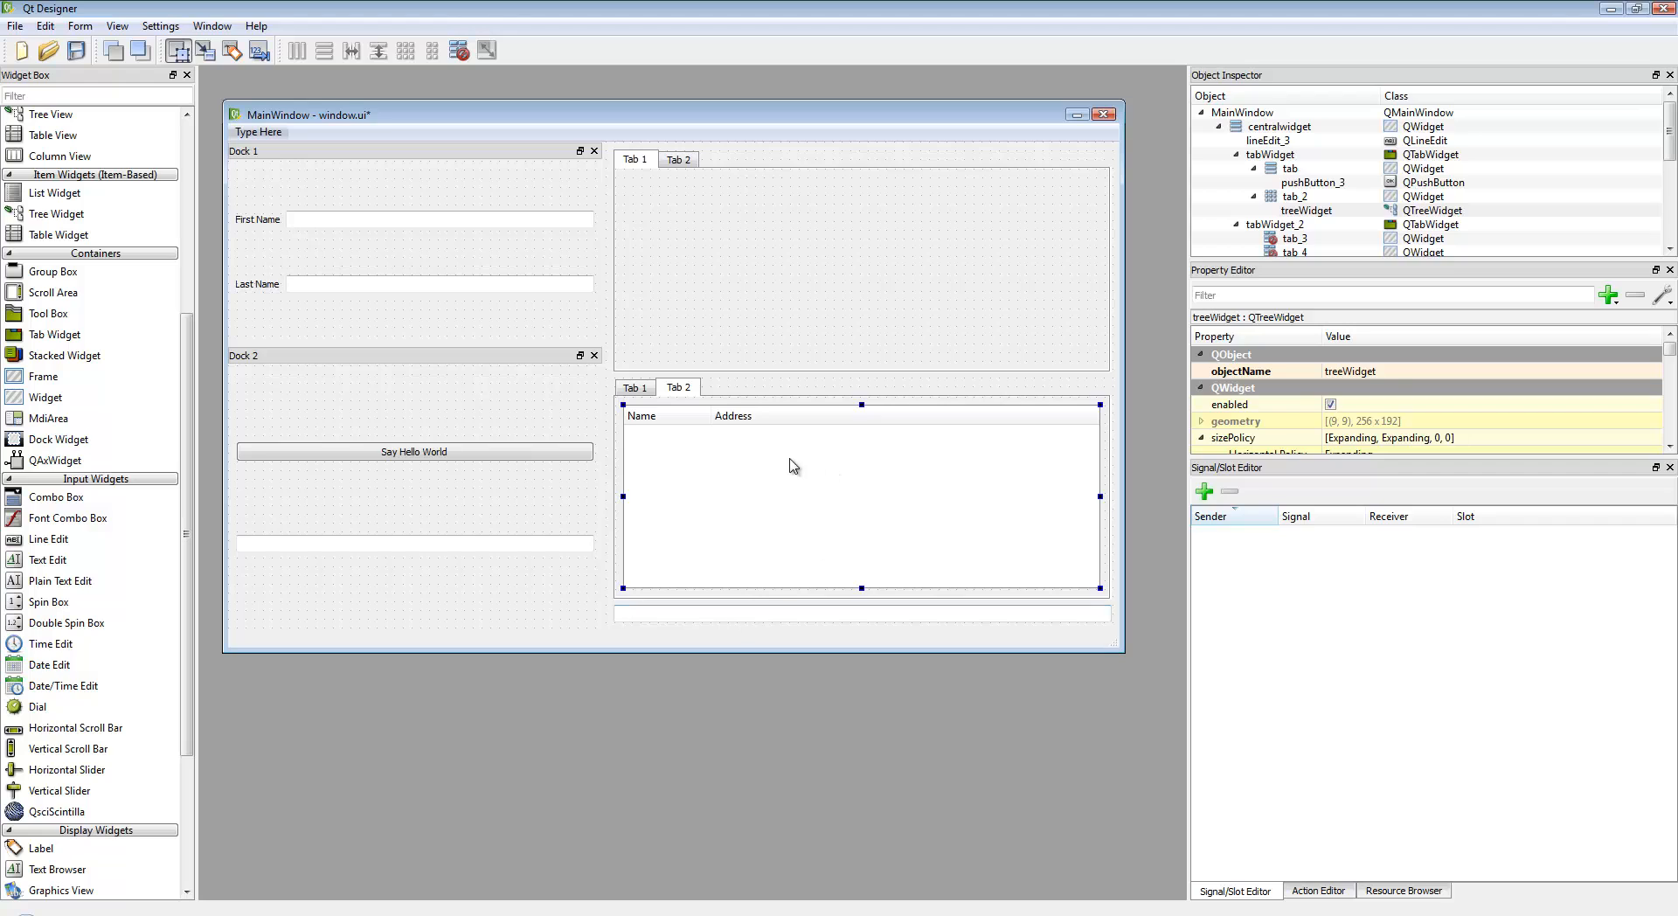
pyautogui.moveTo(790, 464); pyautogui.dragTo(1118, 216)
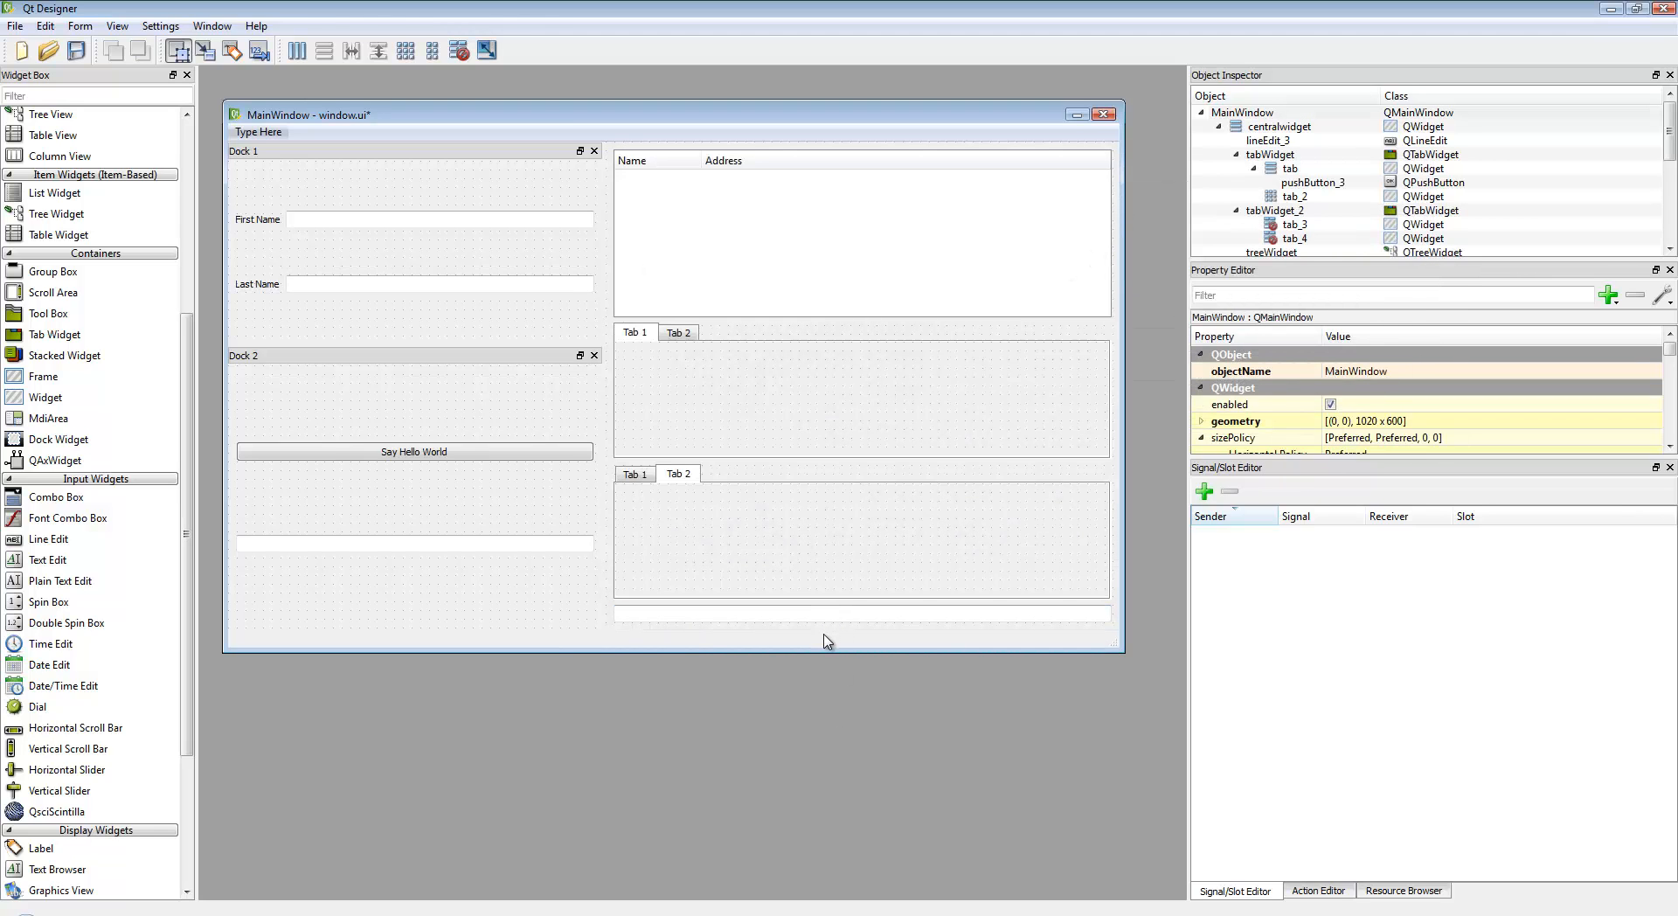
# Step: Lay out the main window's central area in a grid and check the layout options for it
pyautogui.rightClick(824, 631)
pyautogui.moveTo(922, 614)
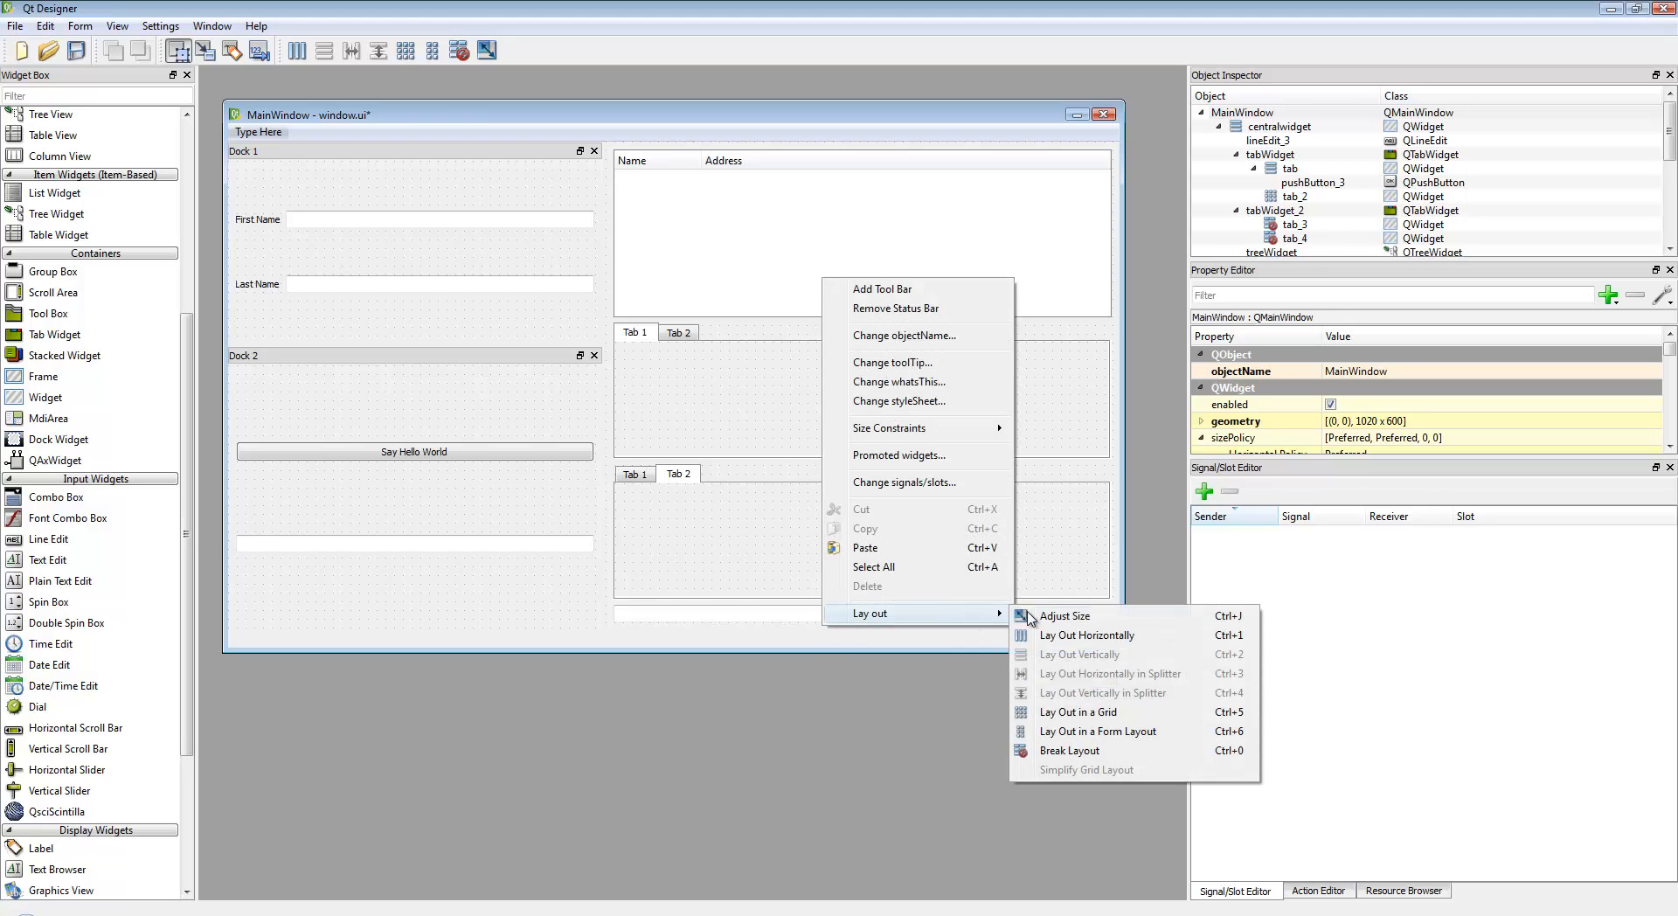
pyautogui.click(1074, 712)
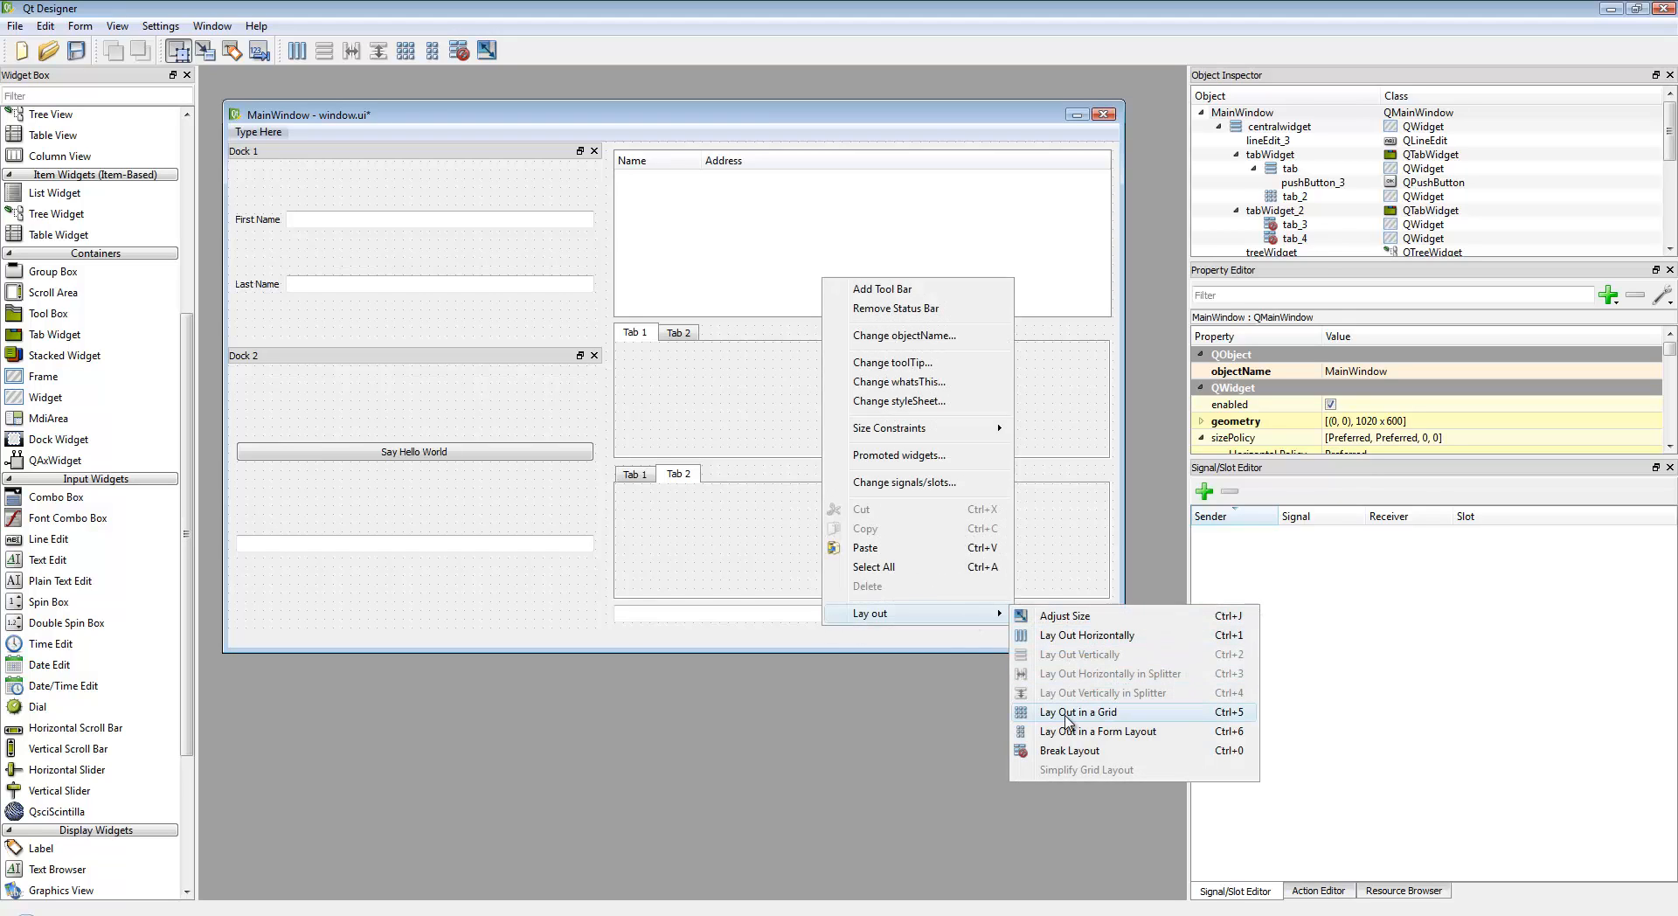
pyautogui.click(795, 612)
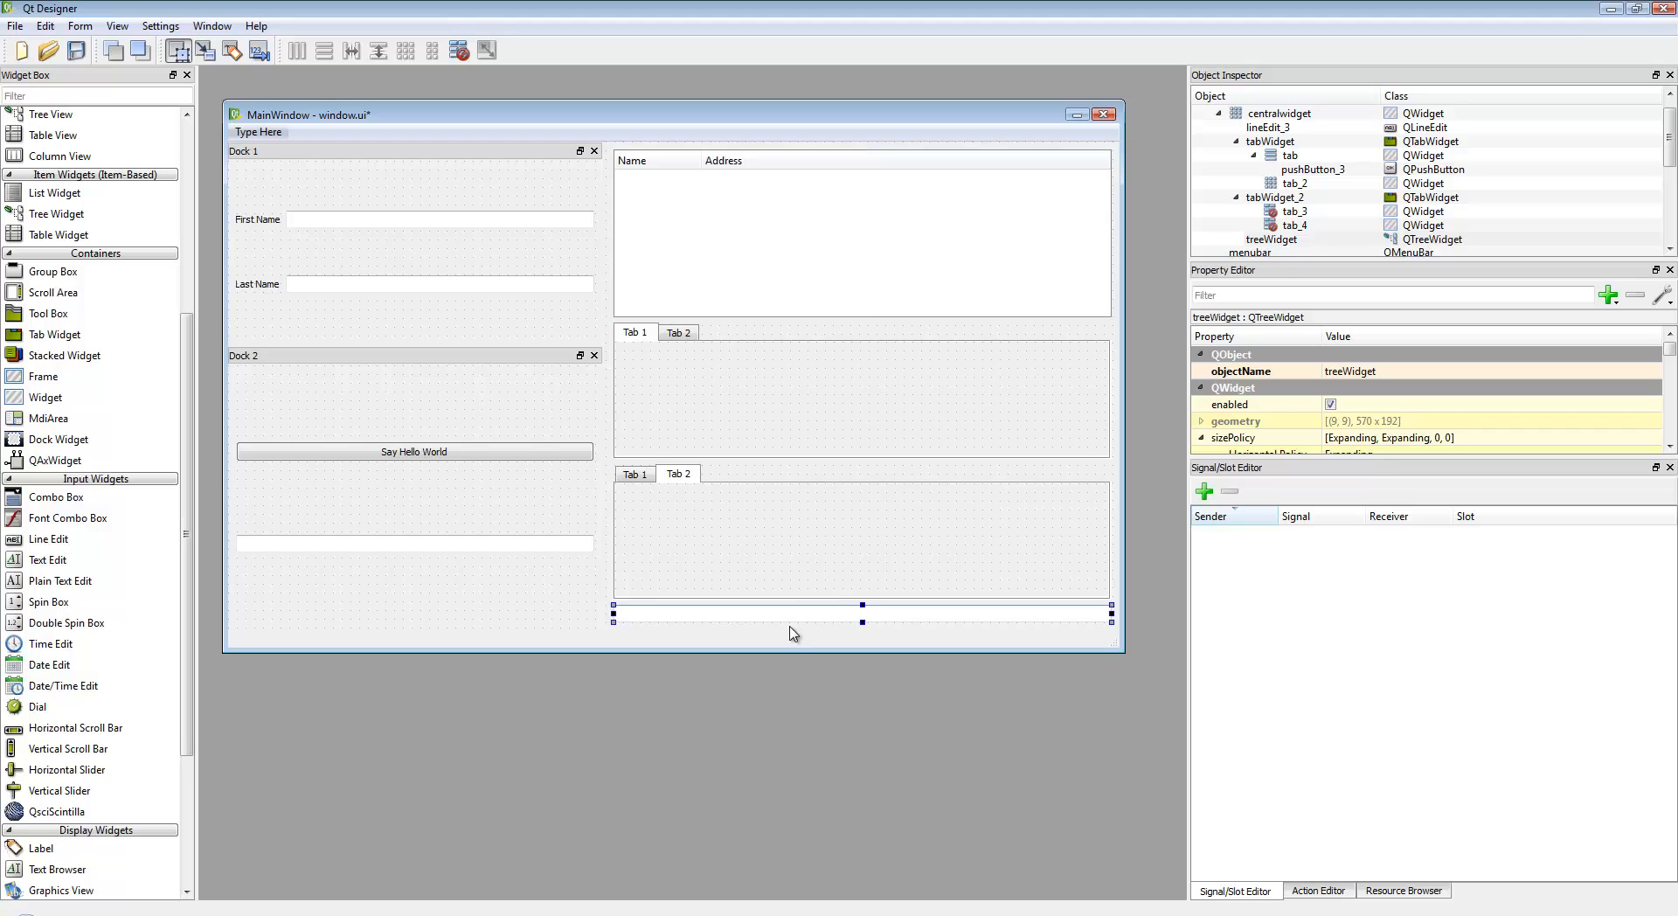
pyautogui.click(790, 642)
pyautogui.rightClick(784, 630)
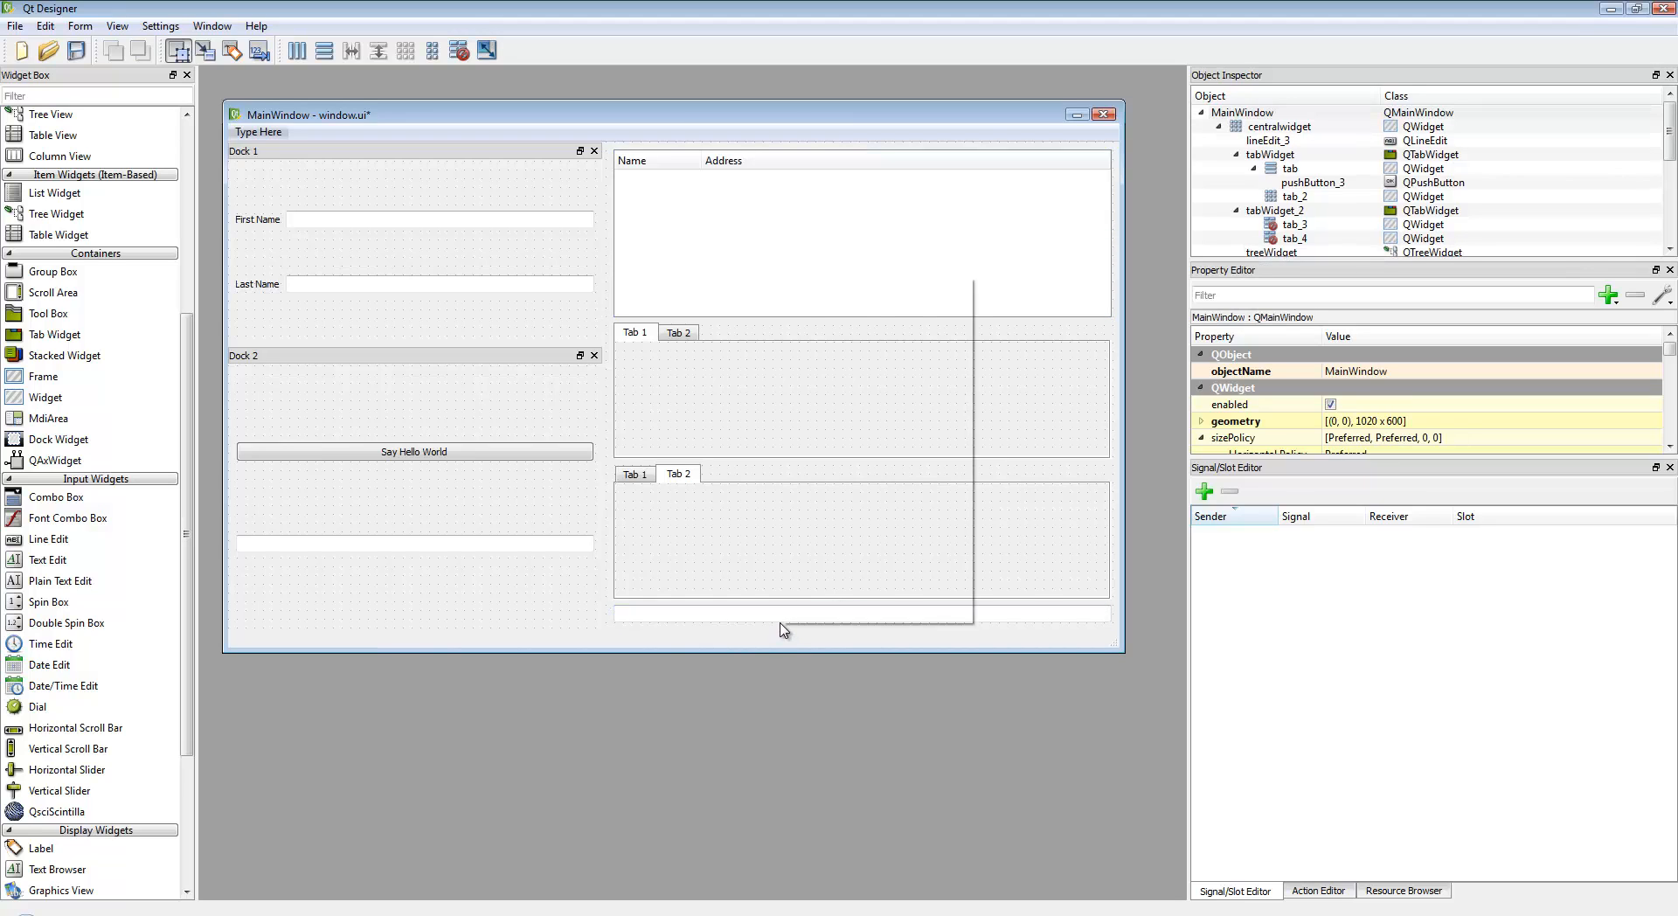
pyautogui.moveTo(839, 614)
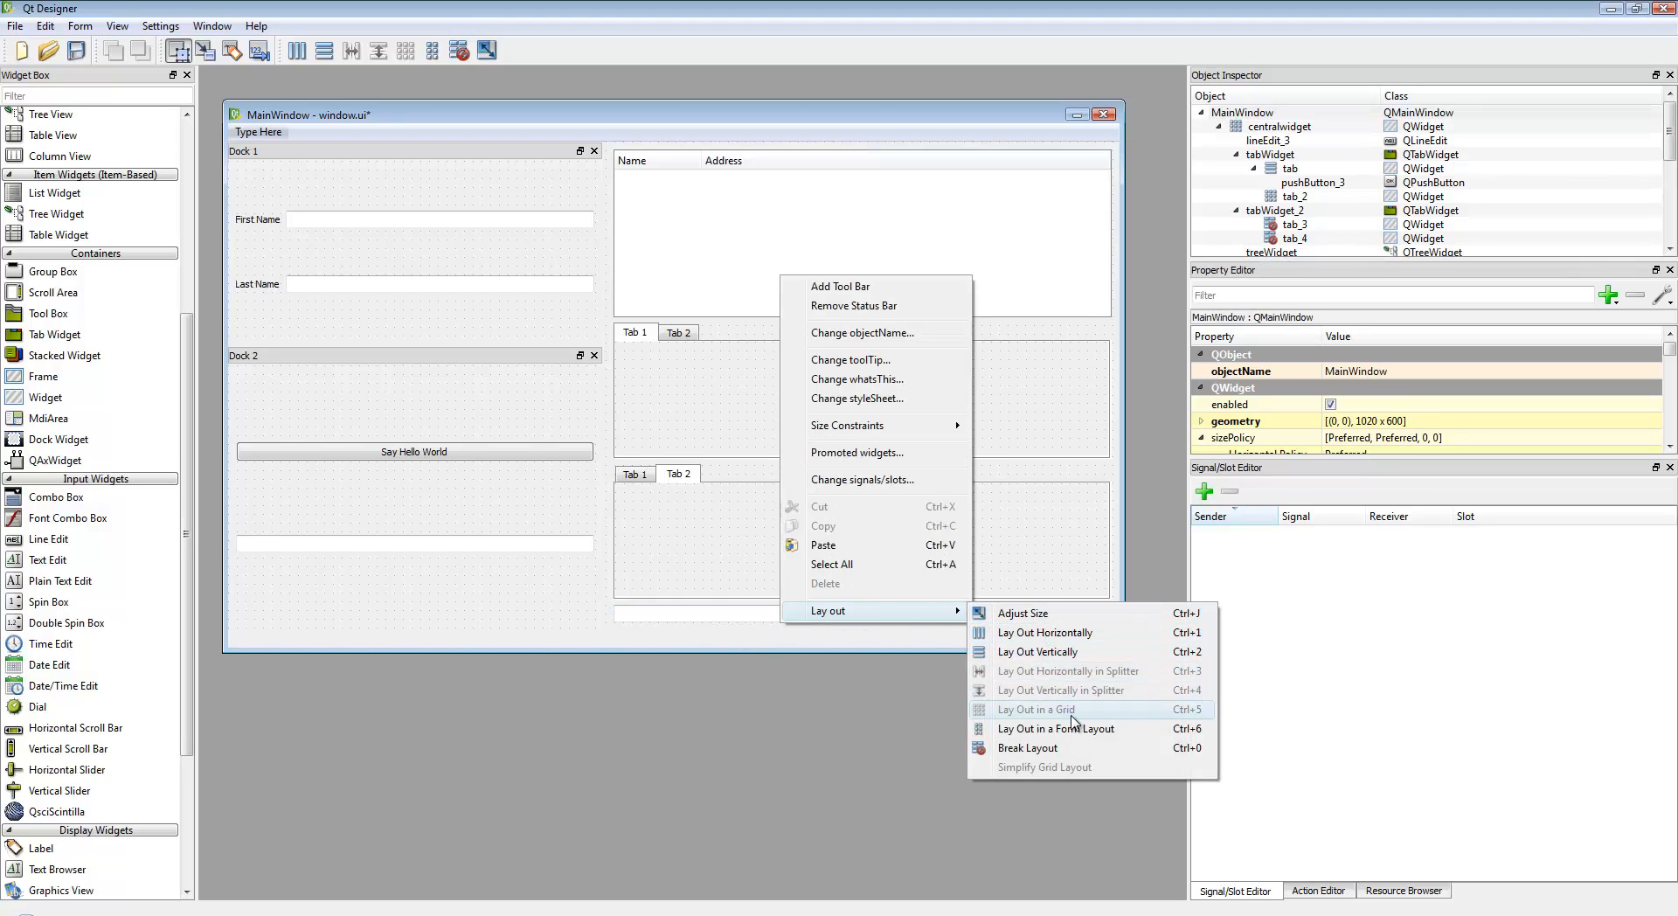
# Step: Move both tab widgets to the right of the tree widget so all three share the grid's top row
pyautogui.click(662, 403)
pyautogui.moveTo(661, 402); pyautogui.dragTo(1070, 246)
pyautogui.click(985, 454)
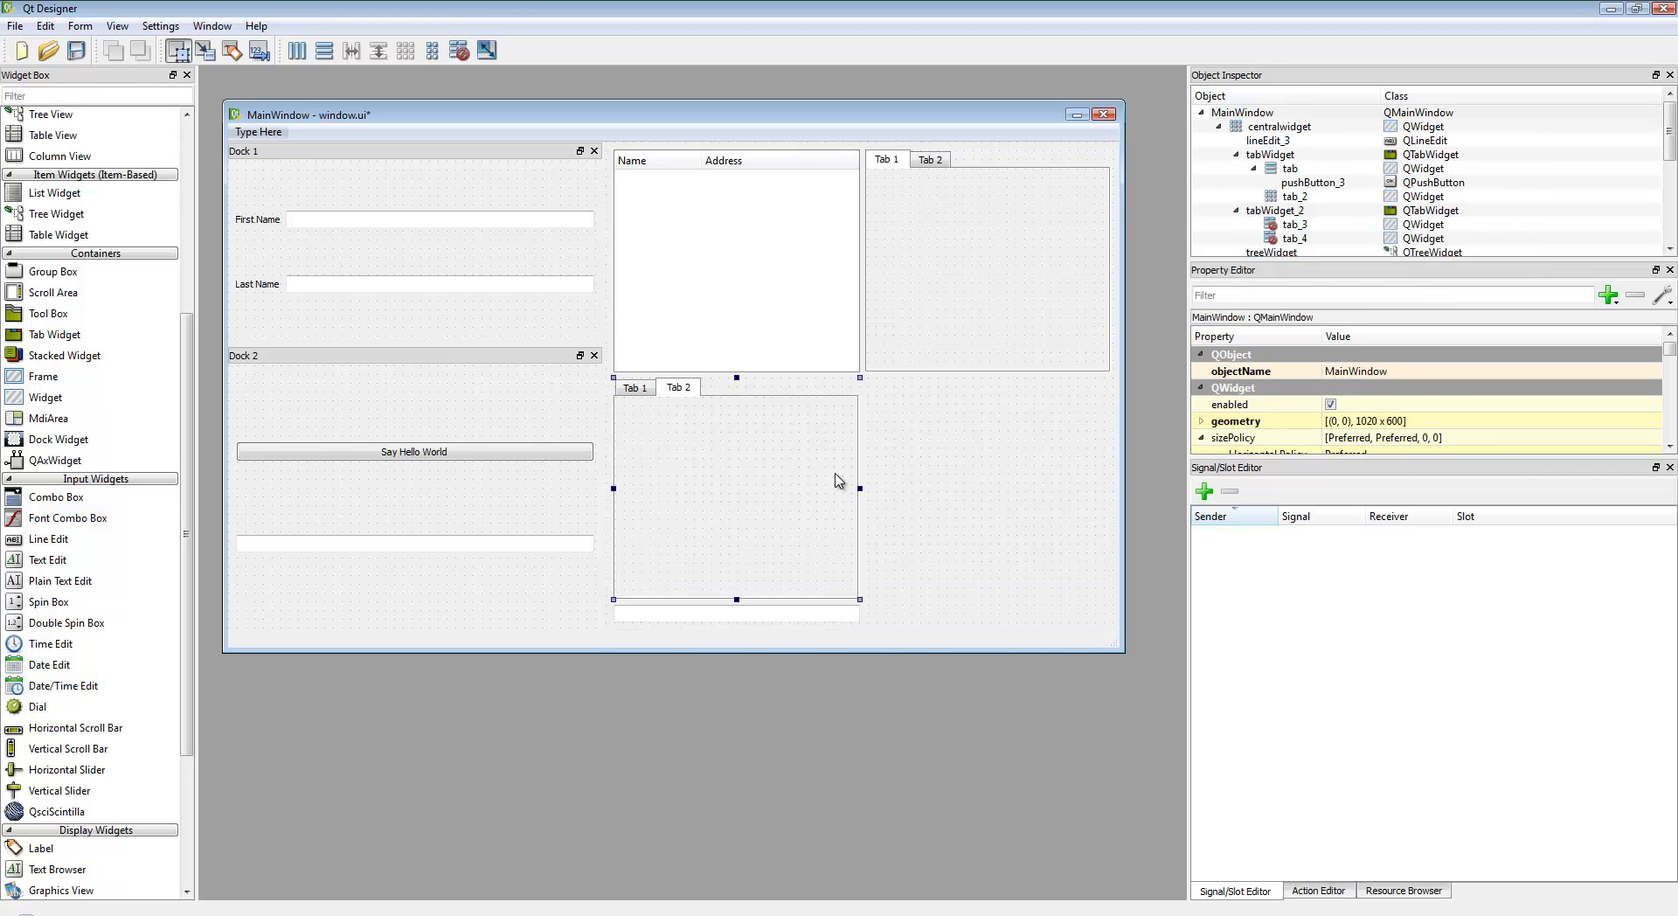
pyautogui.moveTo(837, 479); pyautogui.dragTo(1115, 288)
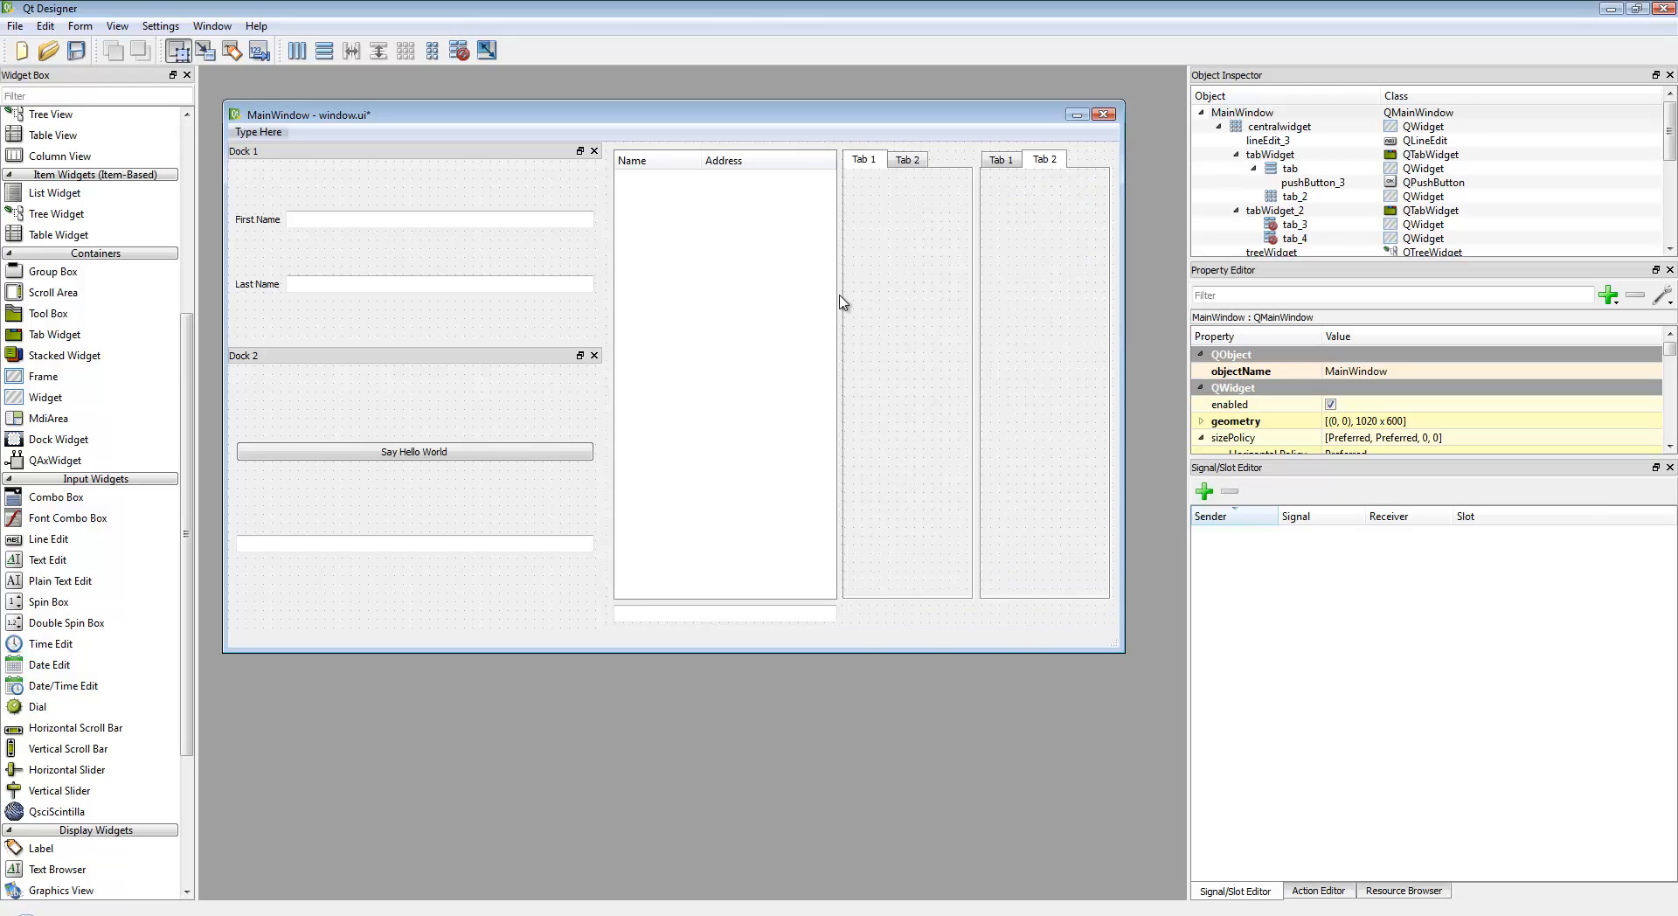
# Step: Move the tree widget into Tab 1 of the middle tab widget and the line edit up into the empty cell beside it
pyautogui.moveTo(705, 247); pyautogui.dragTo(864, 364)
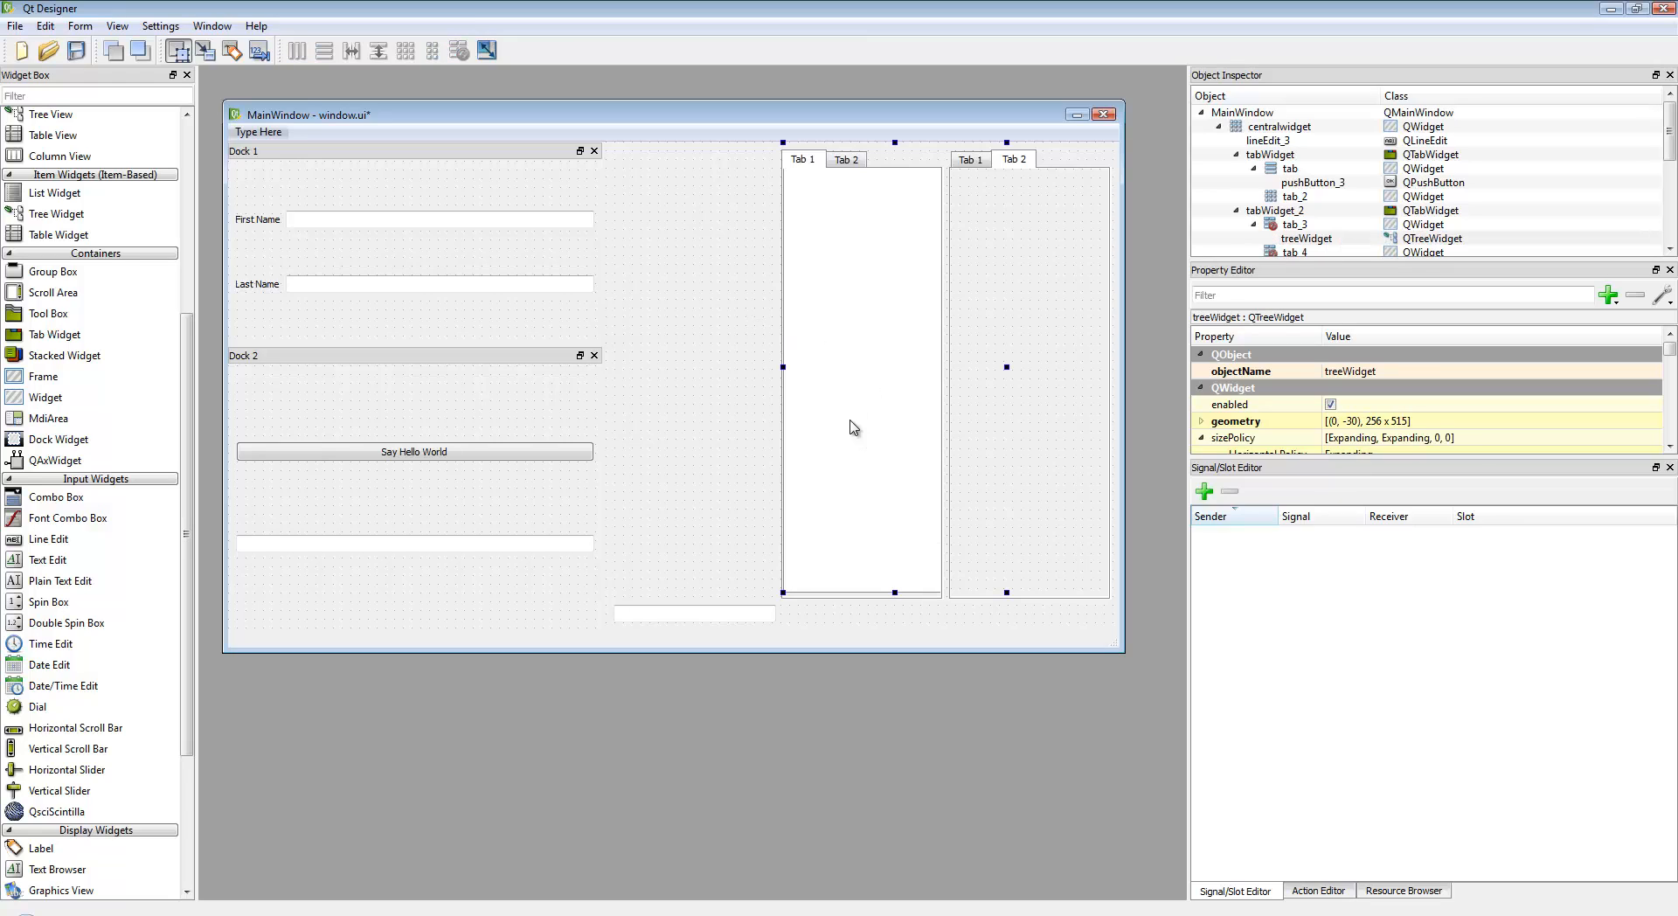
pyautogui.click(675, 301)
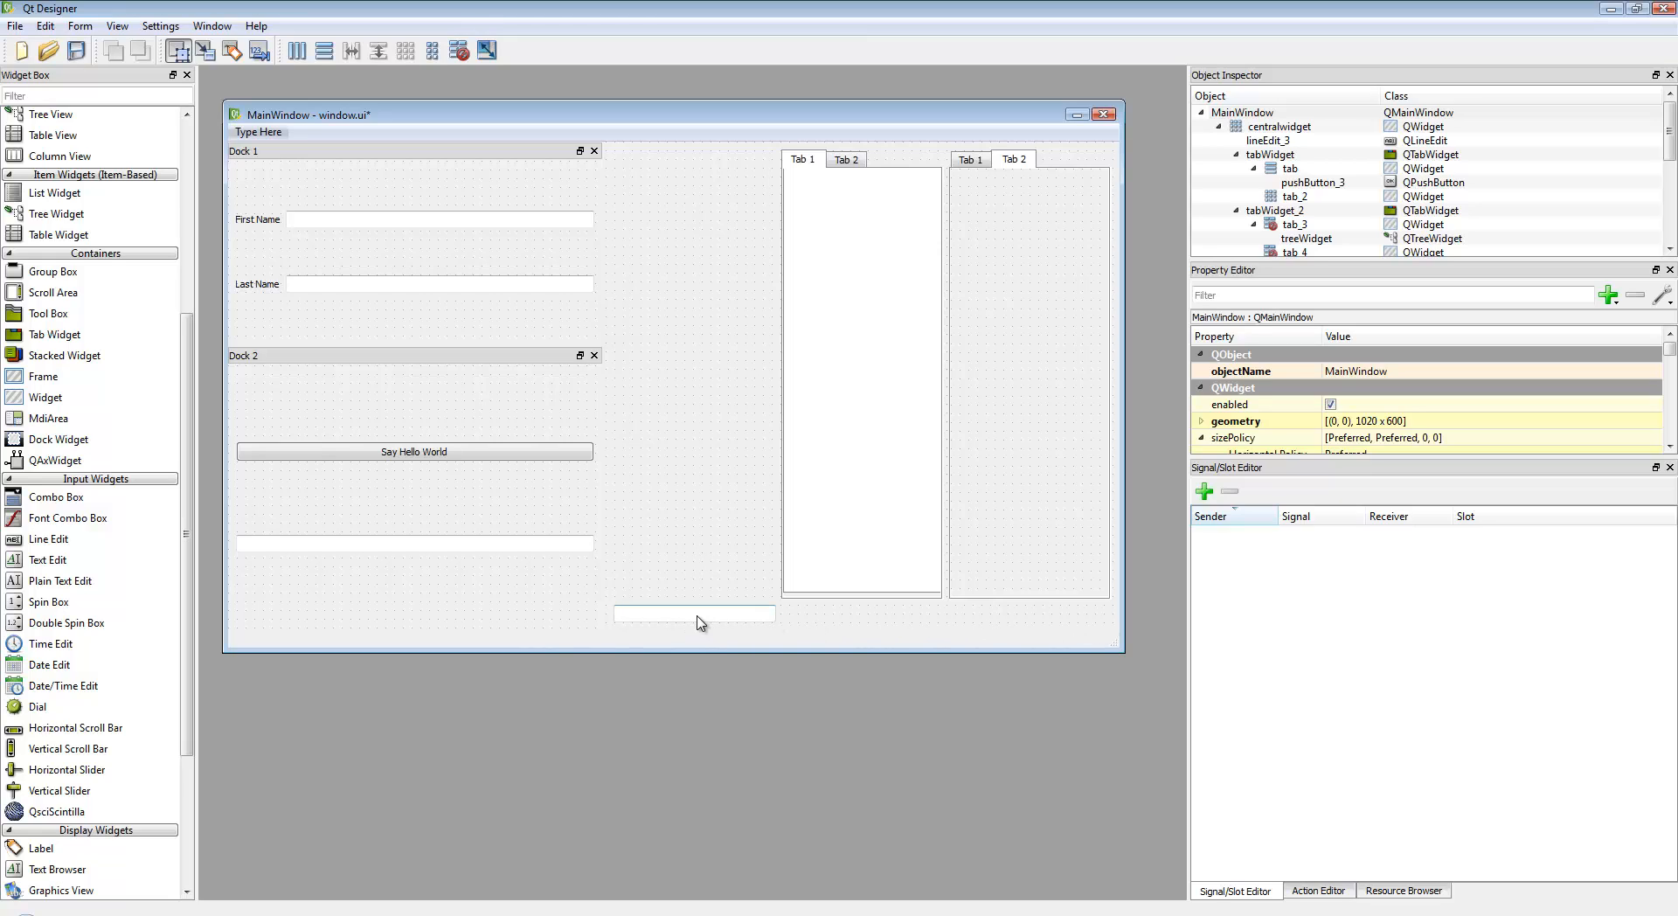
pyautogui.moveTo(700, 622); pyautogui.dragTo(611, 210)
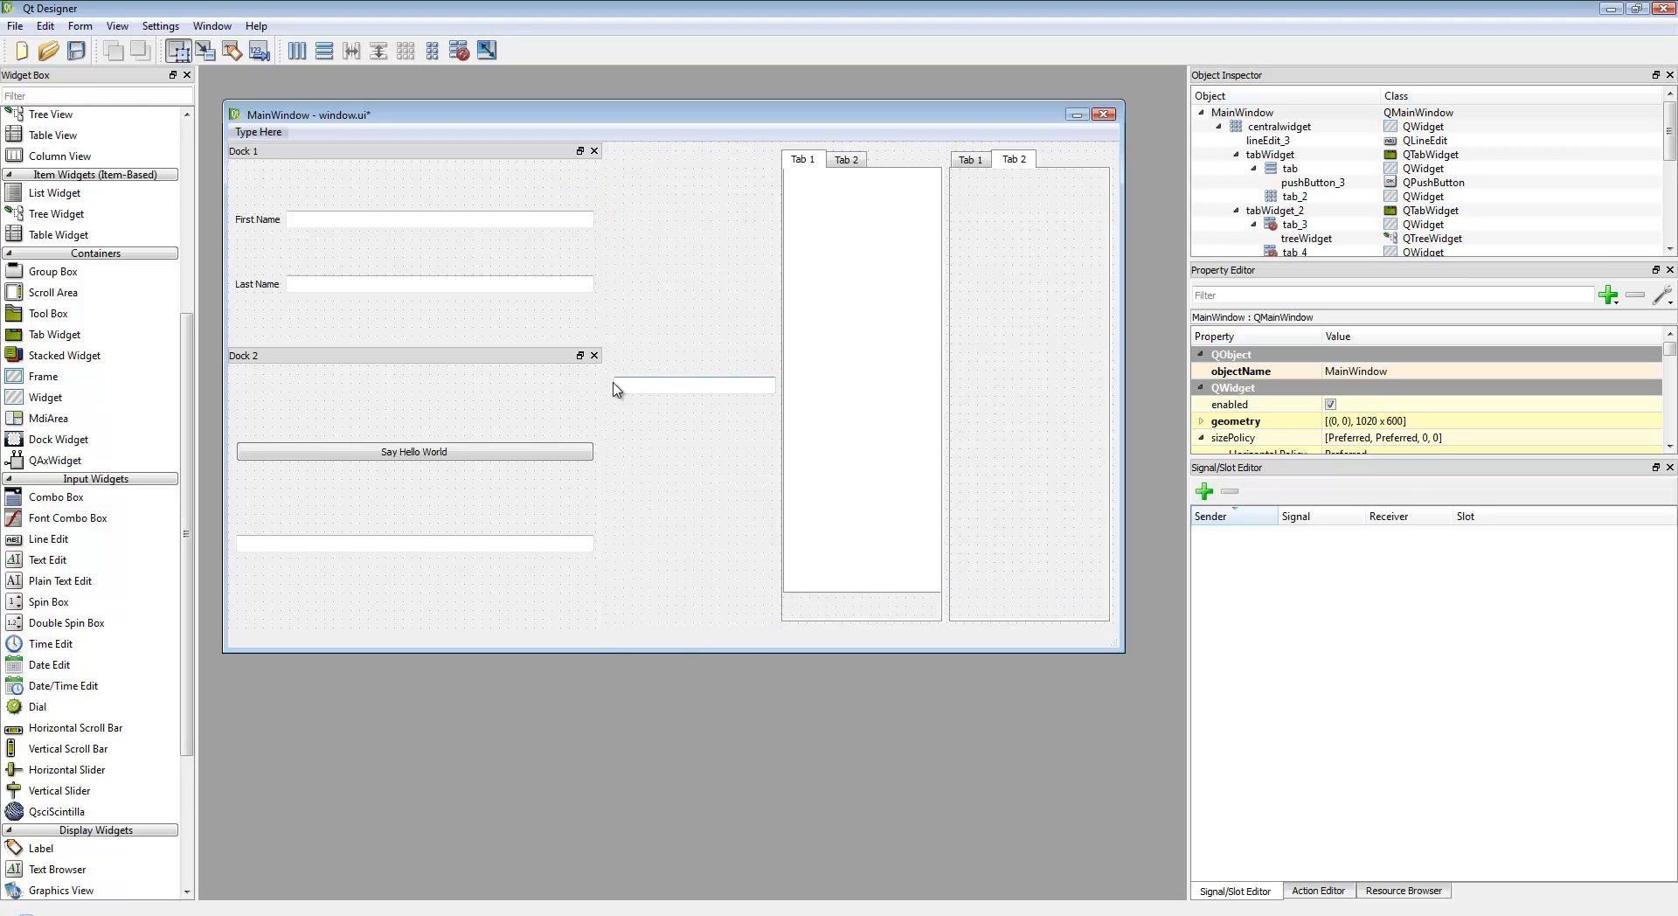